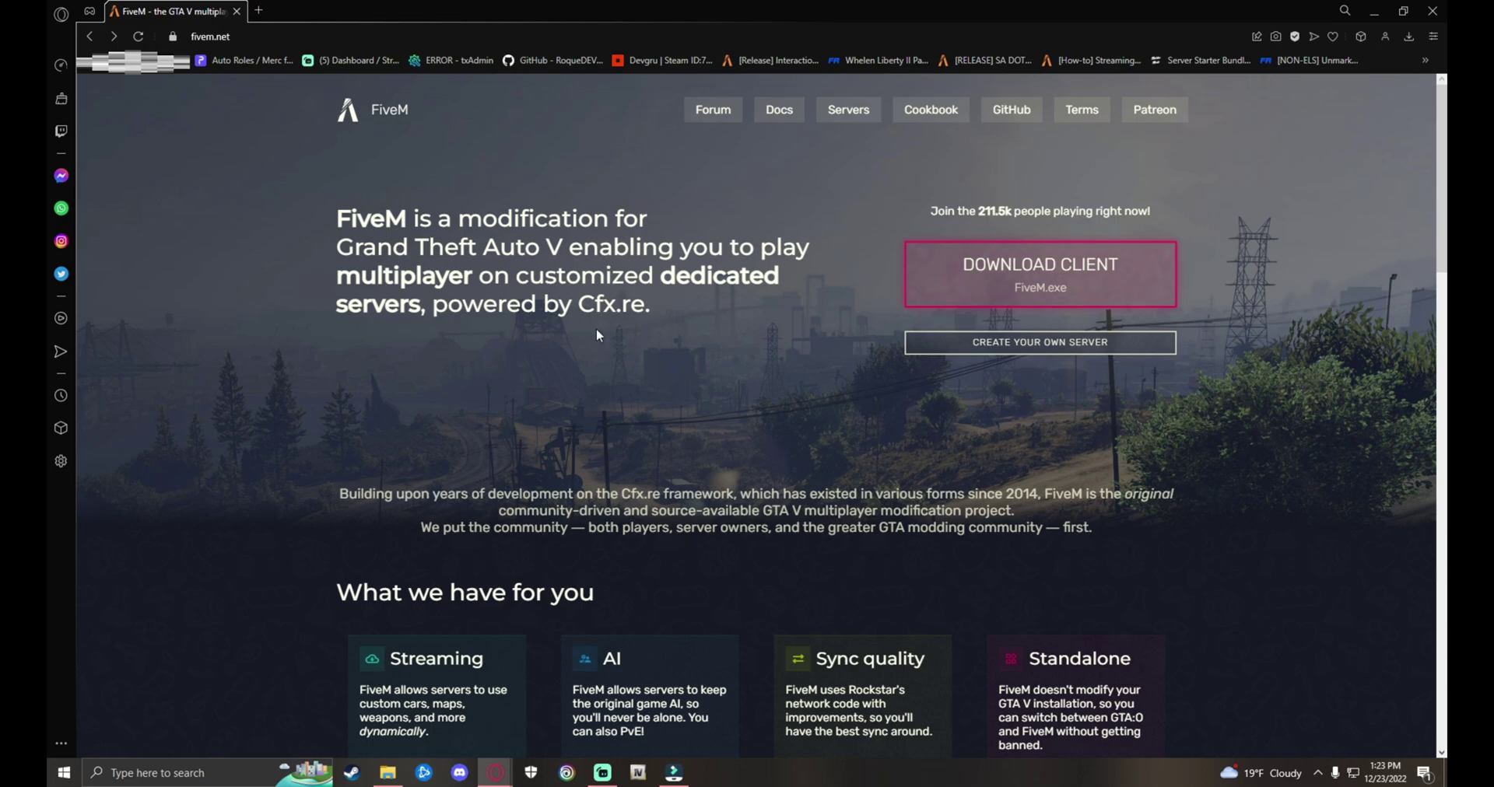
Step: Go from 'Host your own server' to the txAdmin setup guide and read its Windows download steps
click(1036, 344)
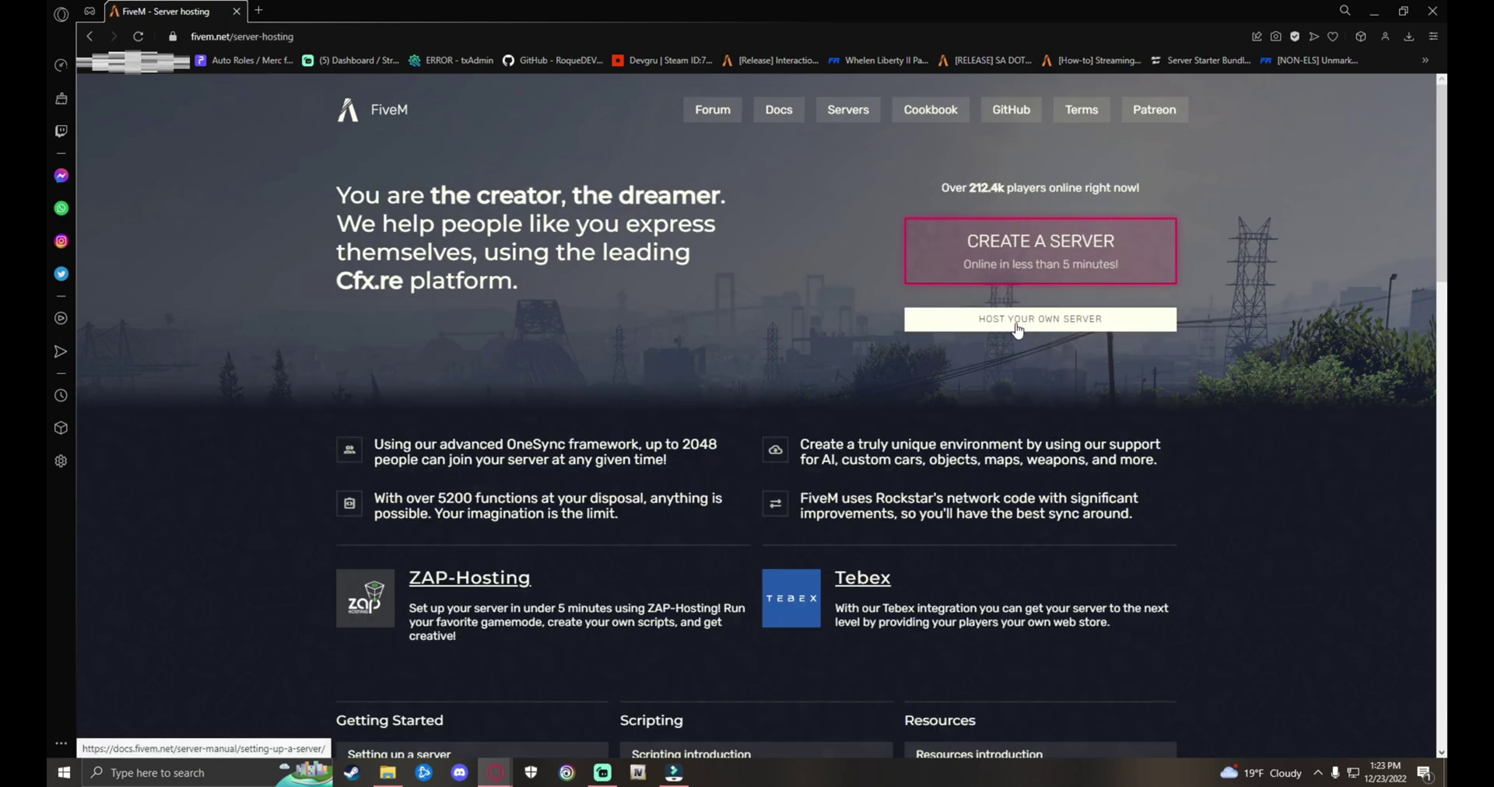
click(1014, 328)
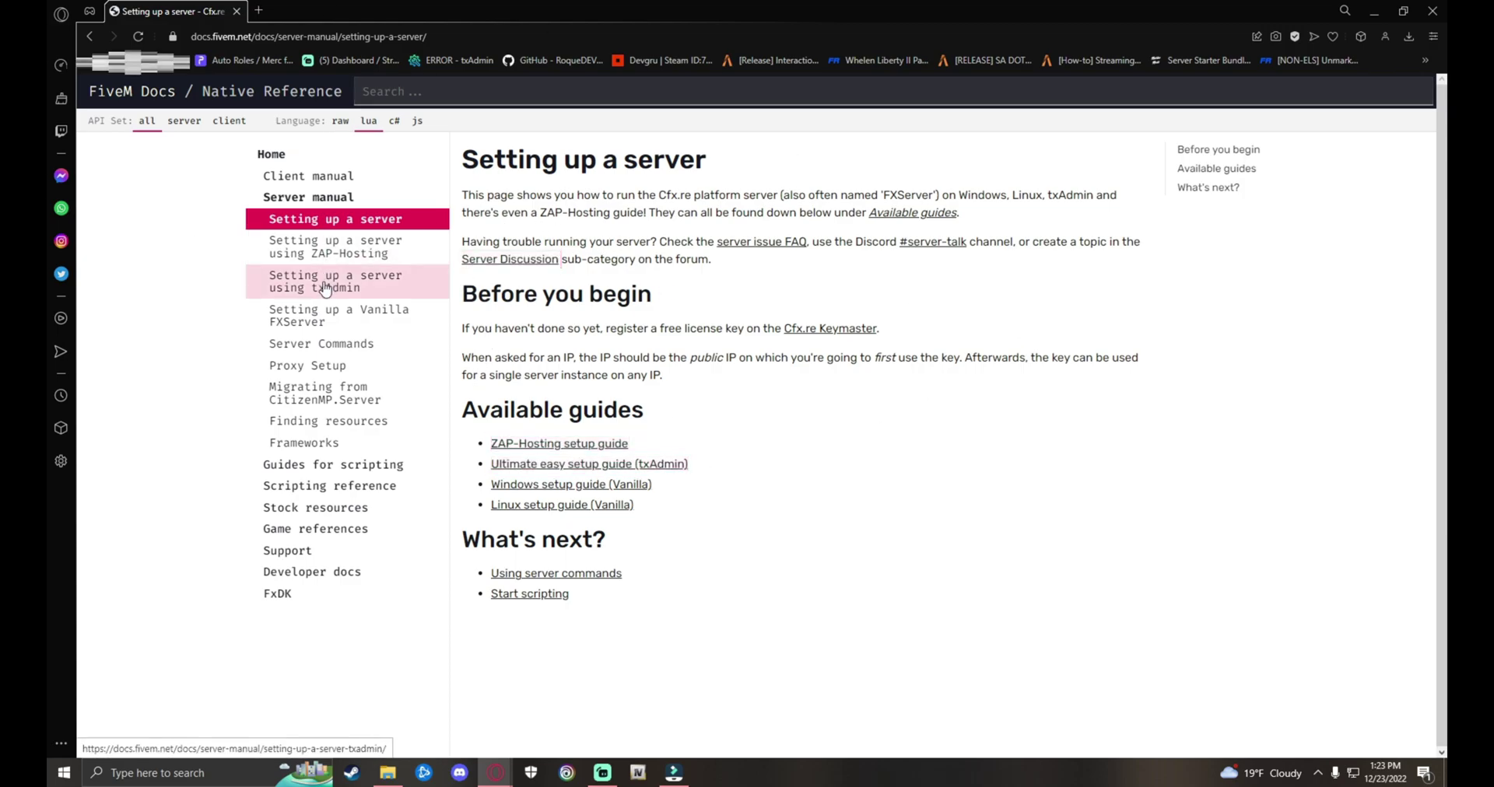
click(391, 292)
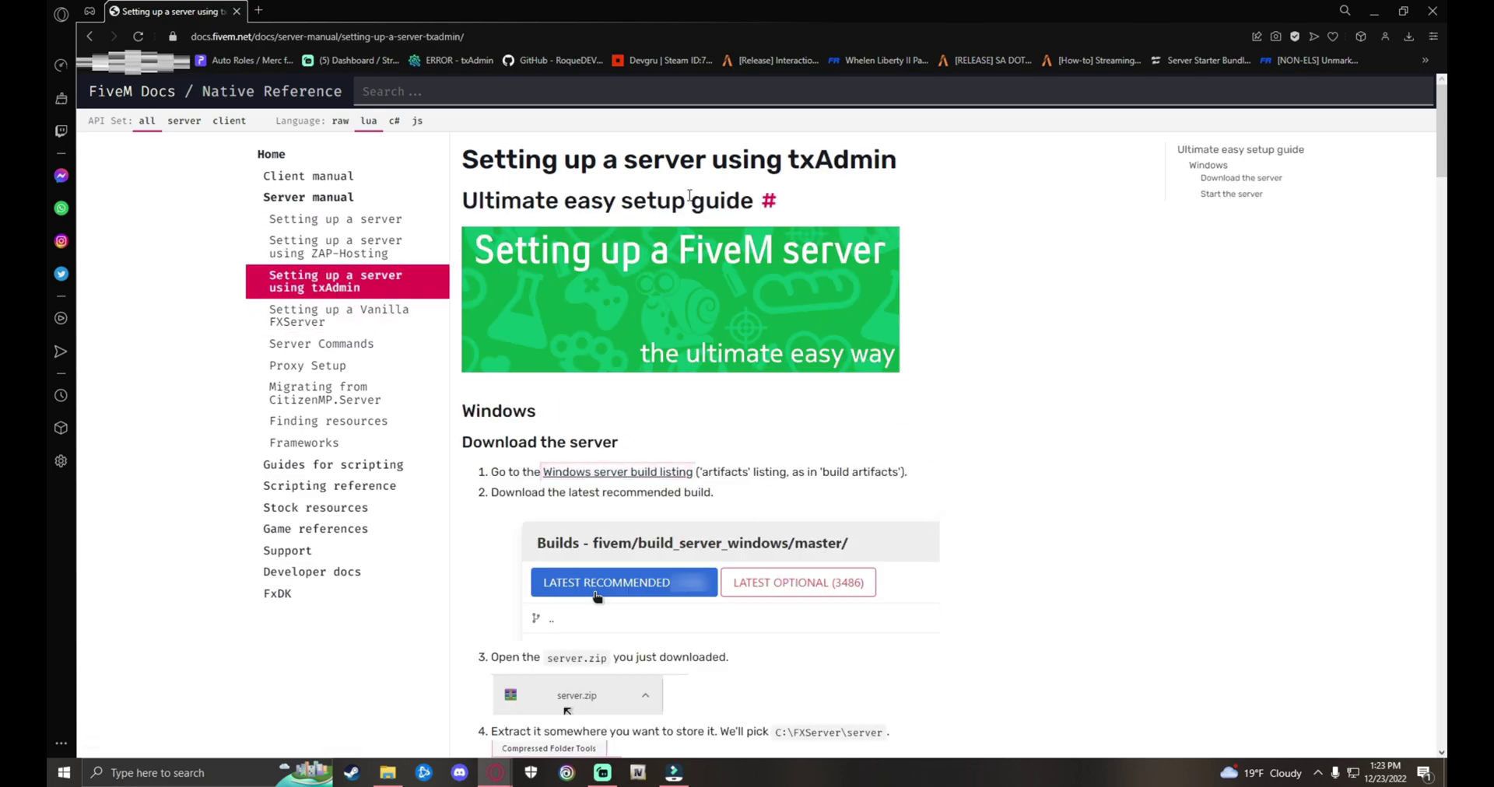
scroll(879, 280, down, 2)
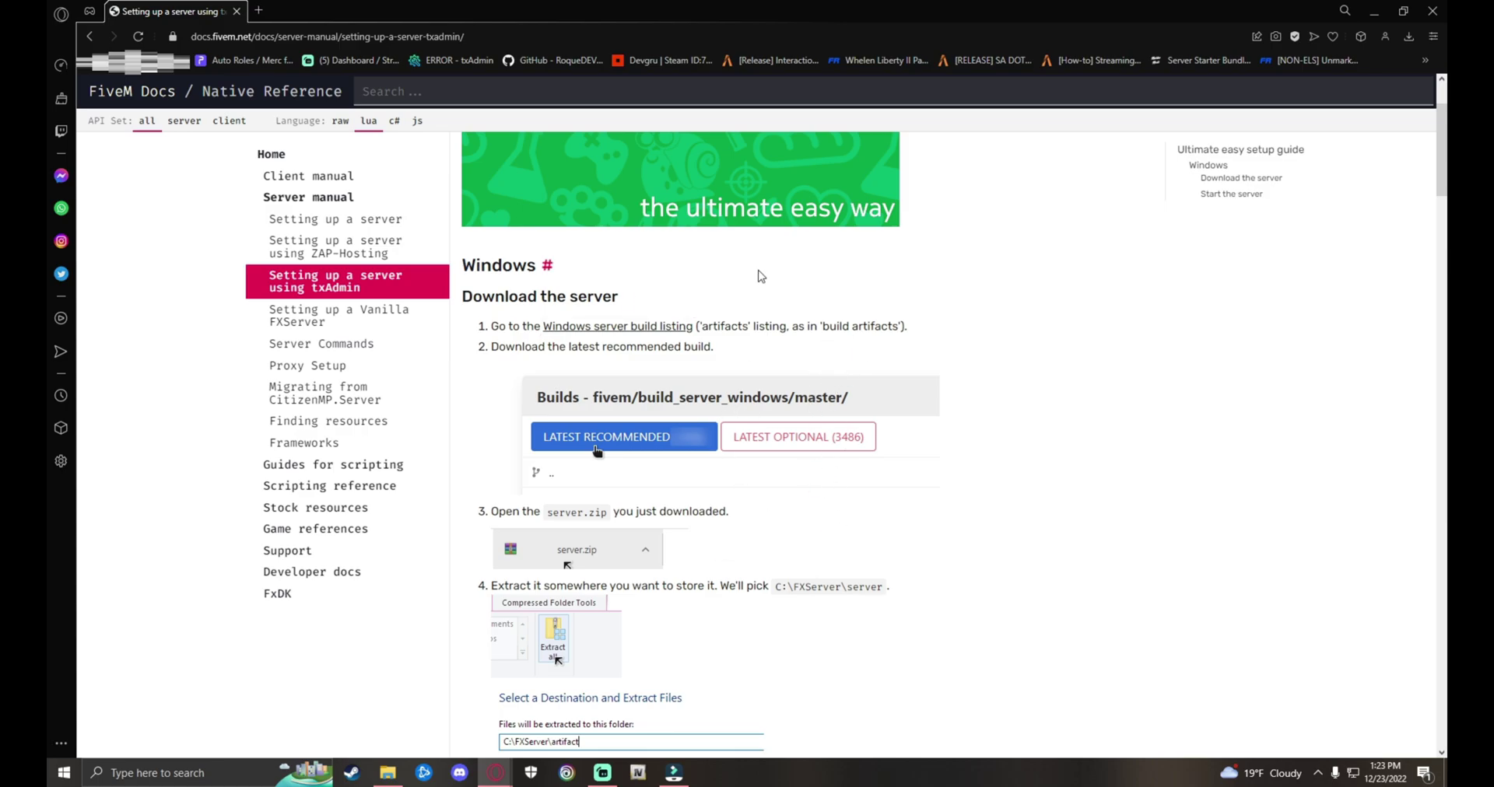
scroll(856, 482, down, 15)
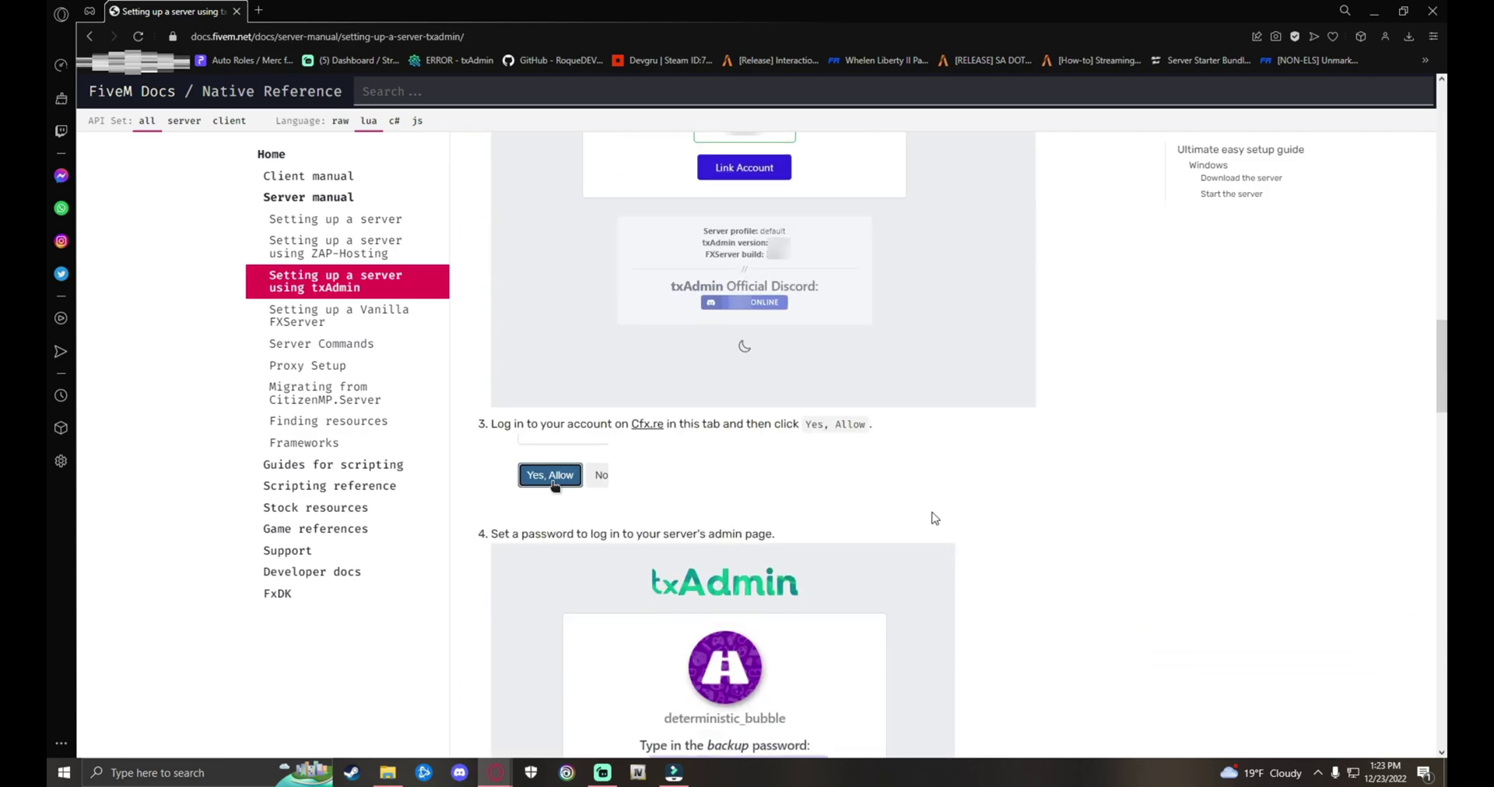
scroll(934, 518, down, 20)
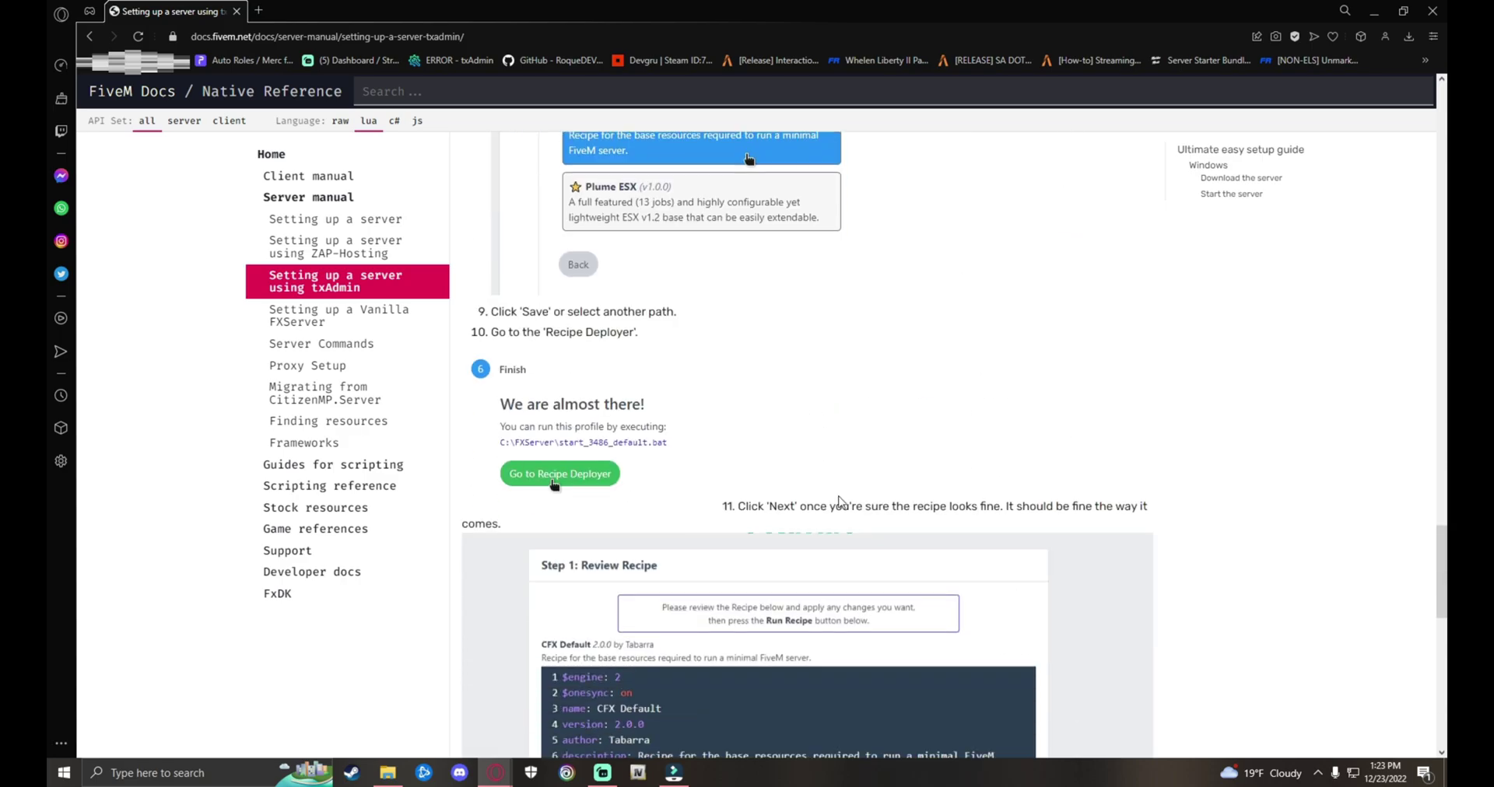
scroll(955, 515, down, 5)
scroll(933, 521, up, 20)
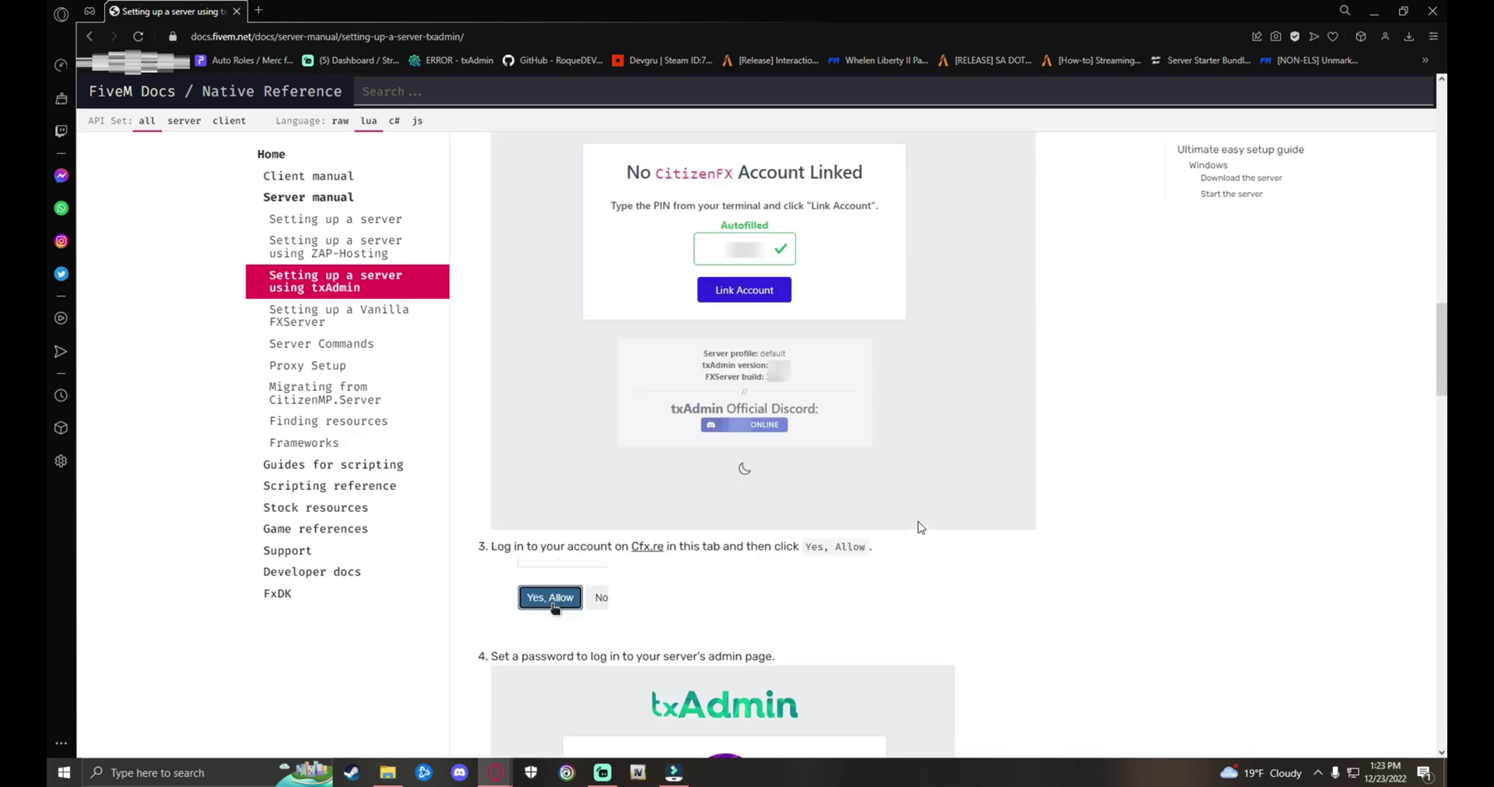
scroll(920, 527, up, 15)
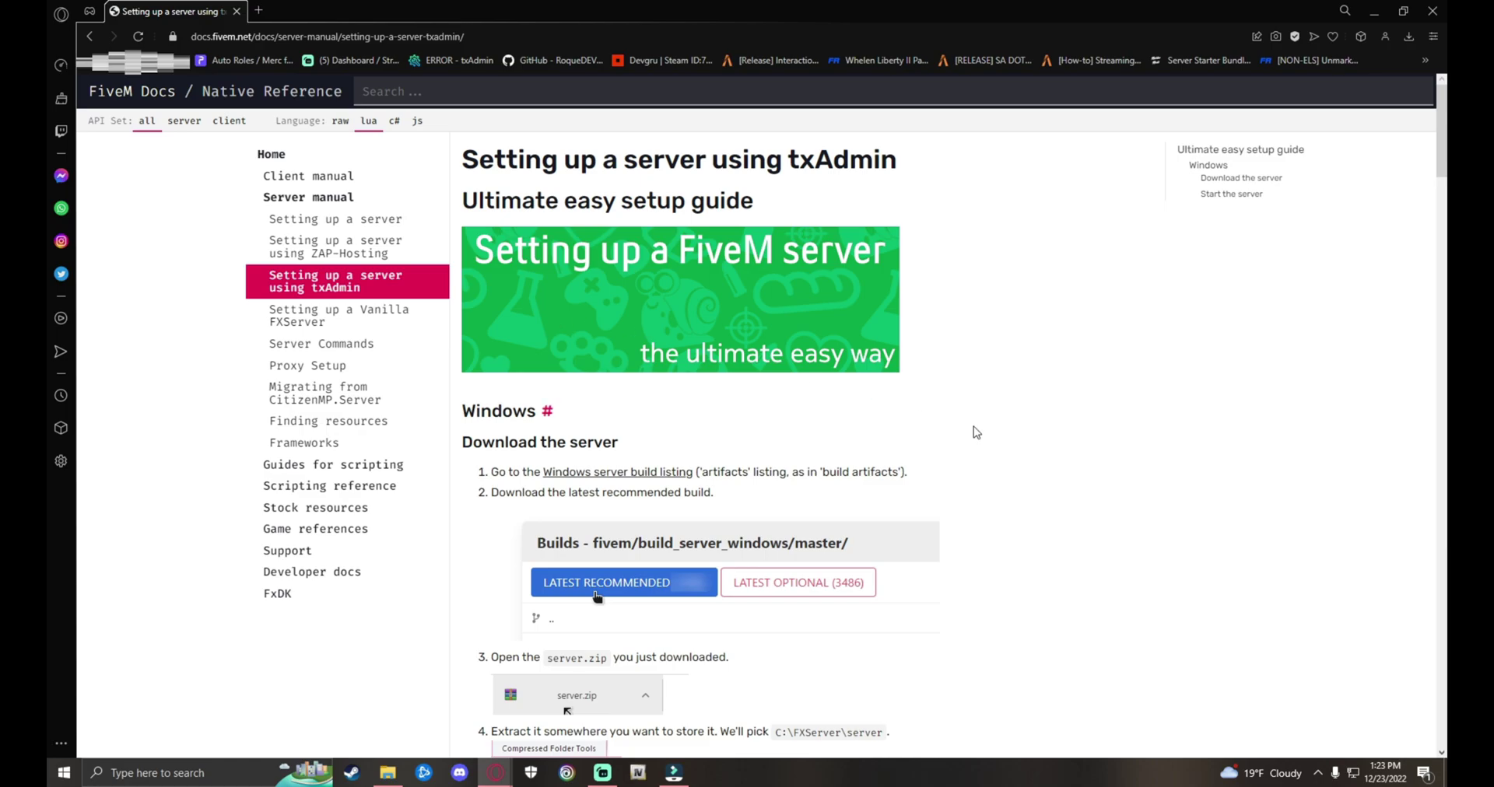
scroll(976, 432, down, 2)
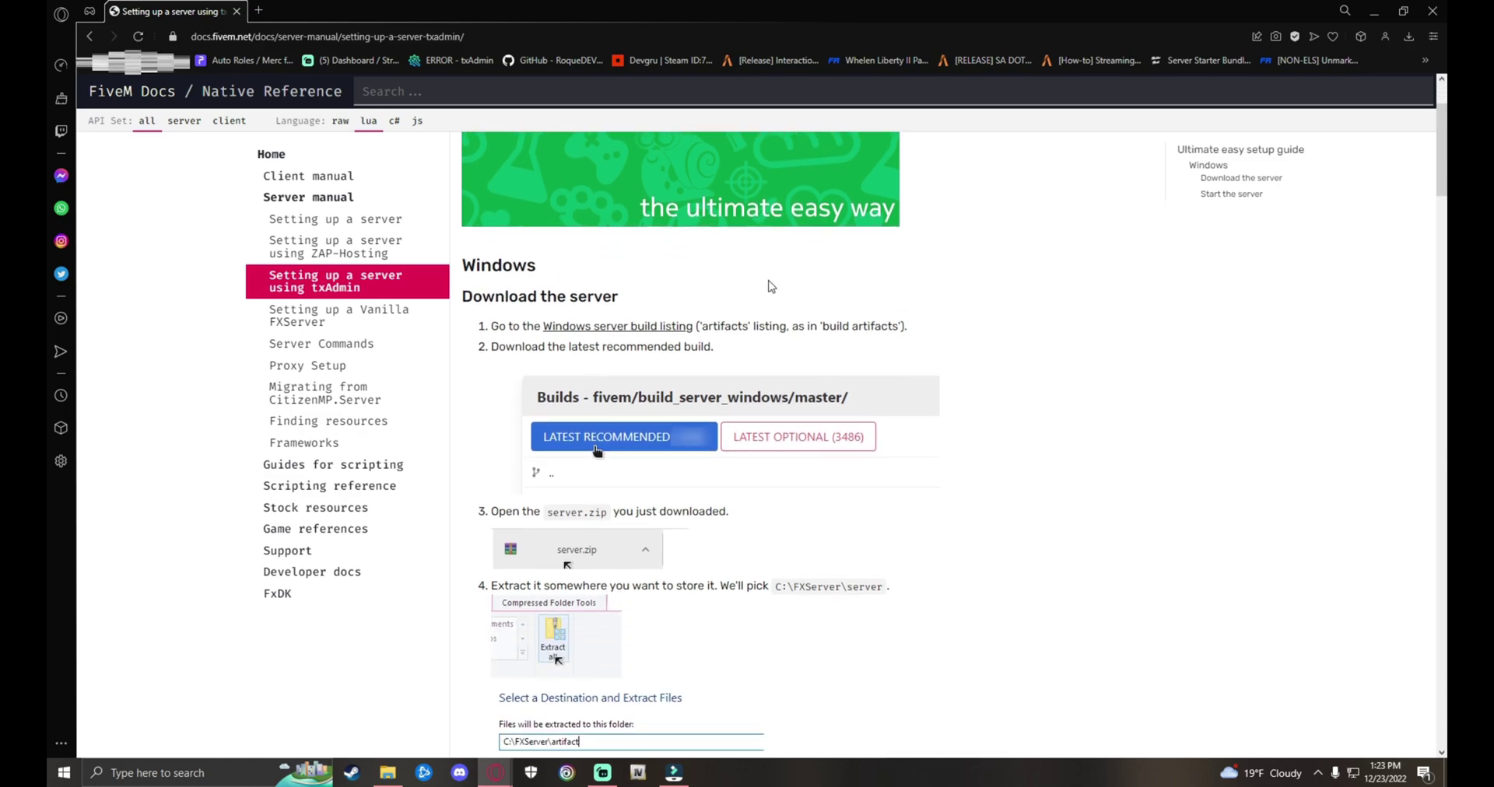
scroll(817, 457, up, 1)
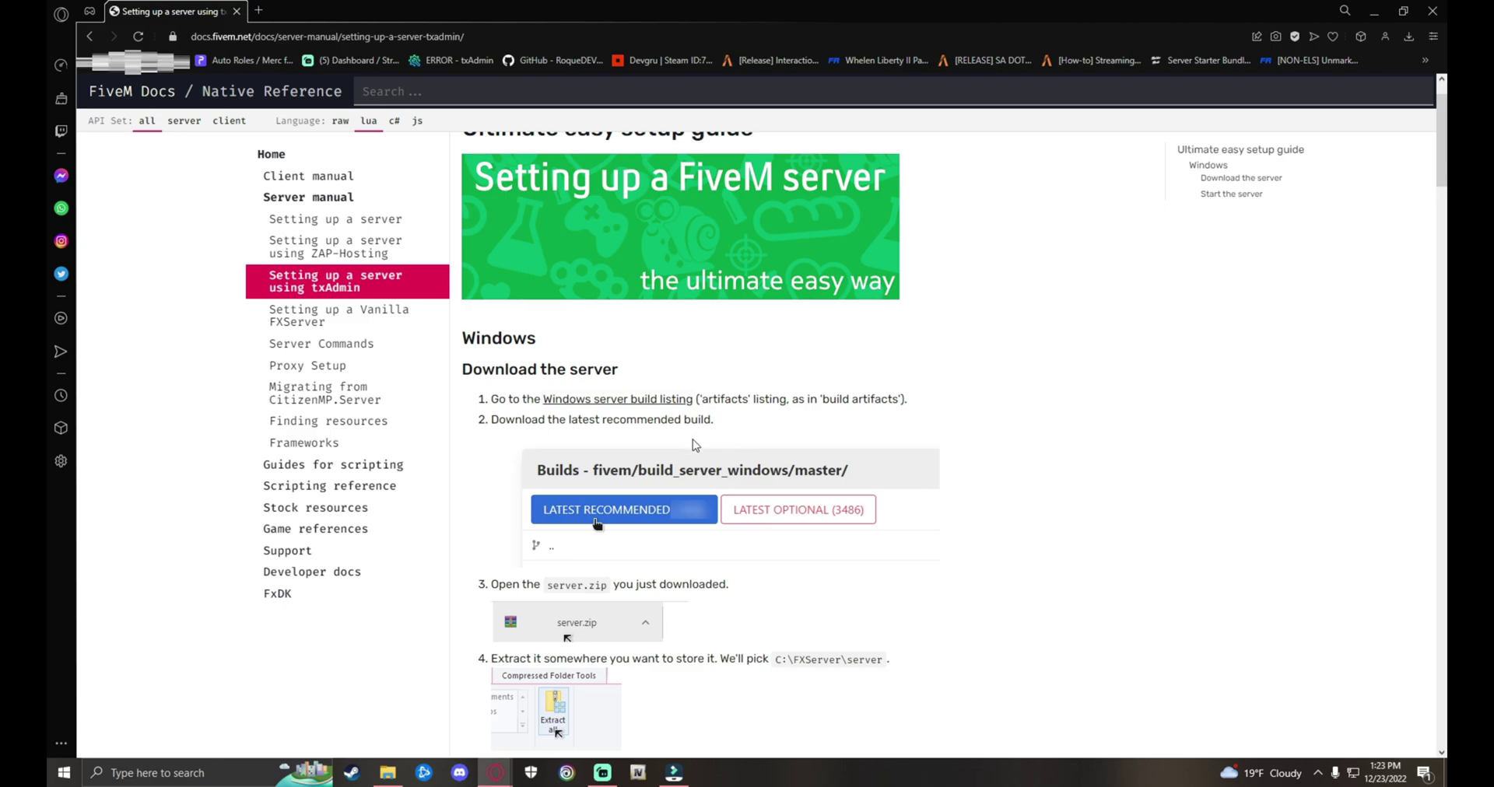
scroll(714, 450, up, 1)
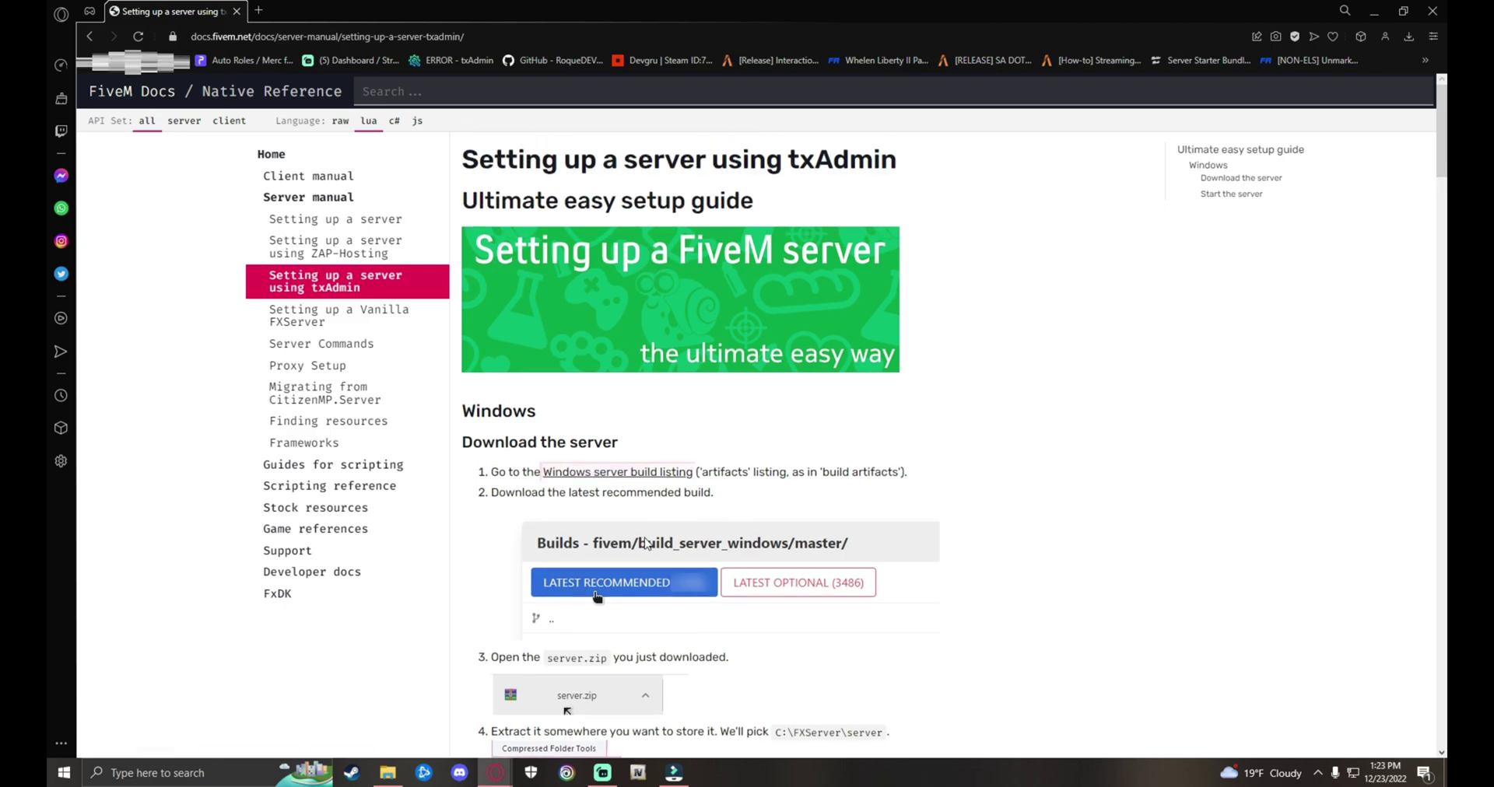
Step: Download the latest recommended Windows server build 5848 as server.7z from the artifacts listing
right_click(622, 472)
click(684, 487)
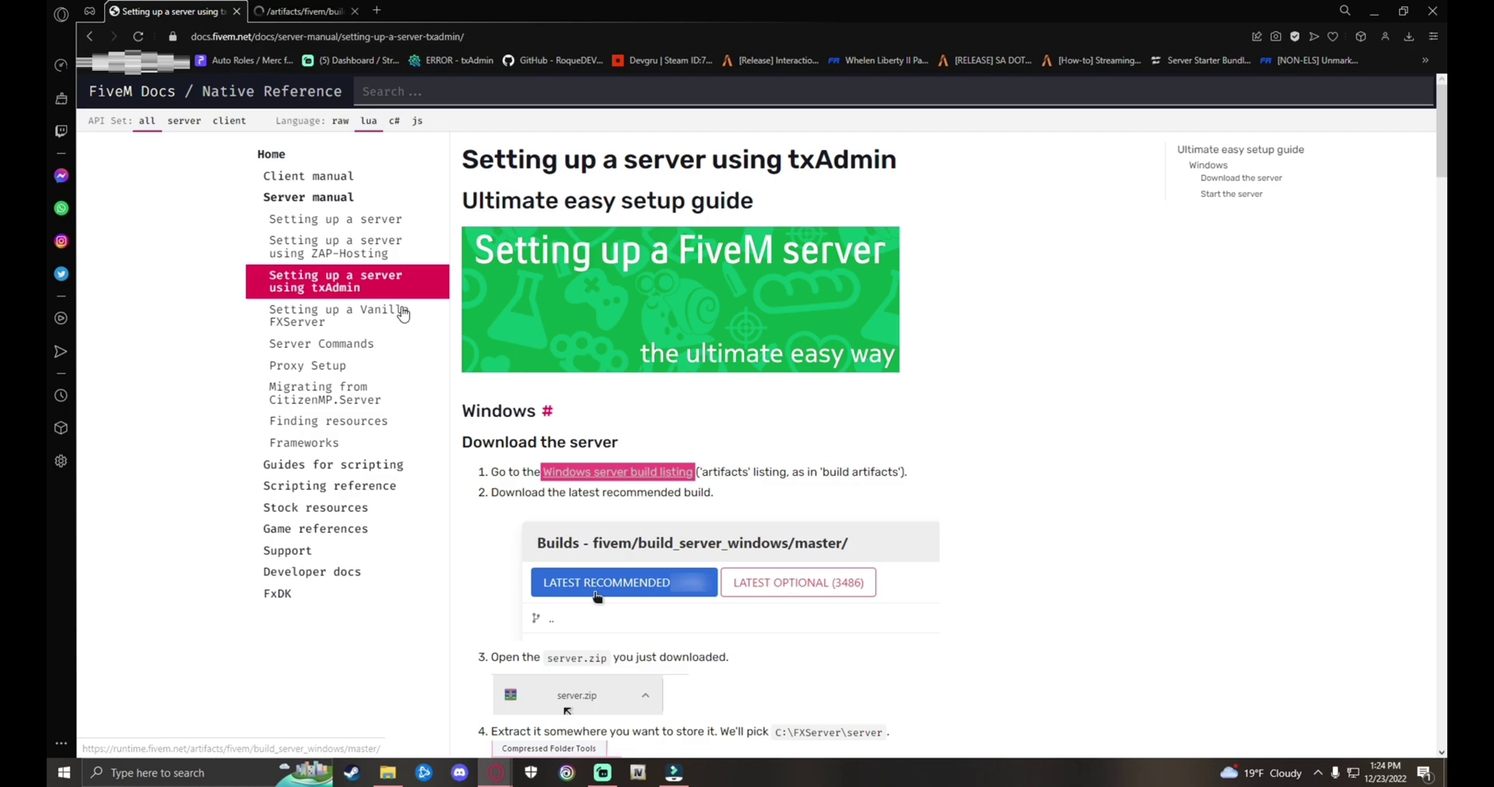
click(321, 9)
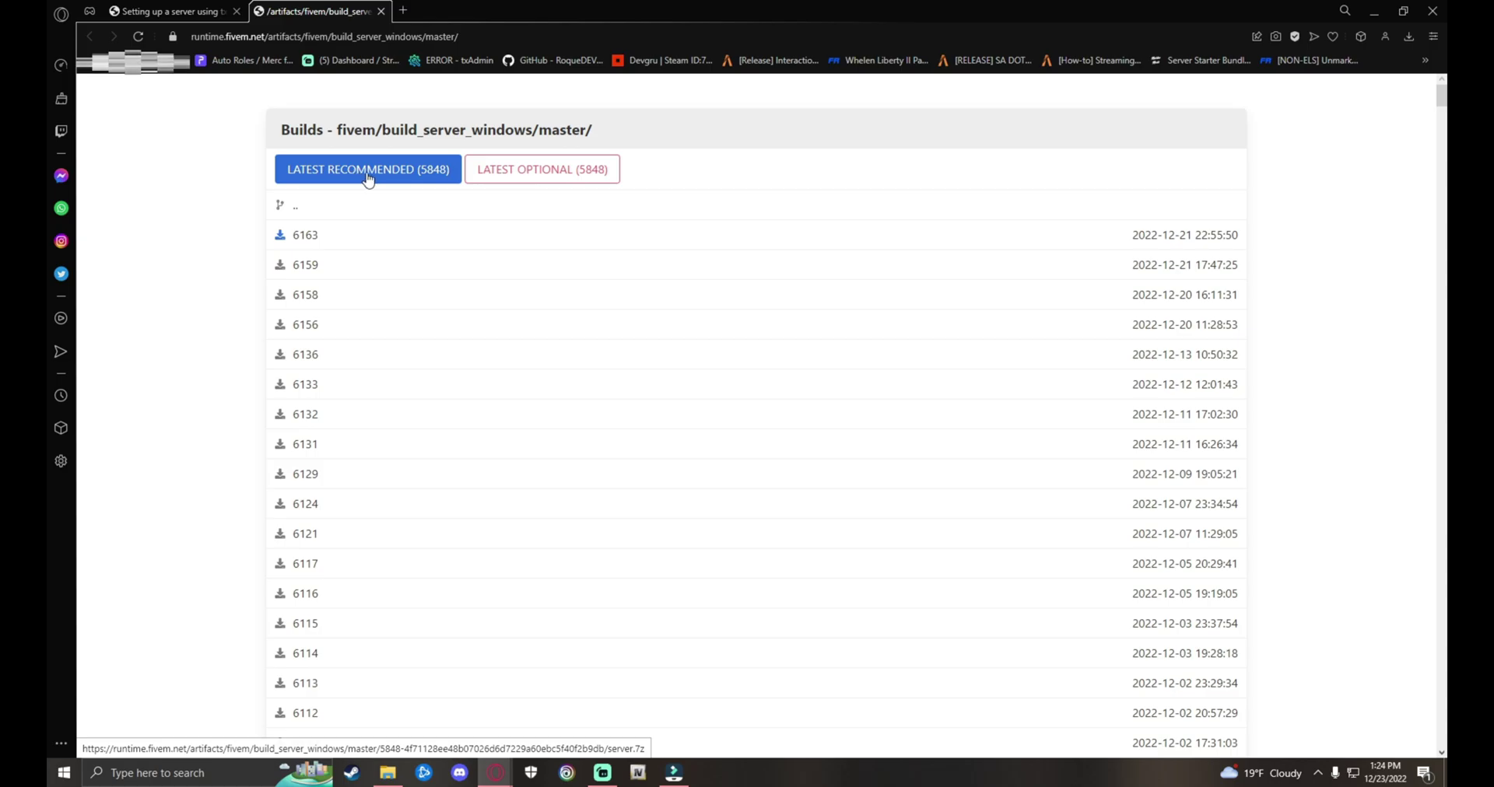
click(376, 174)
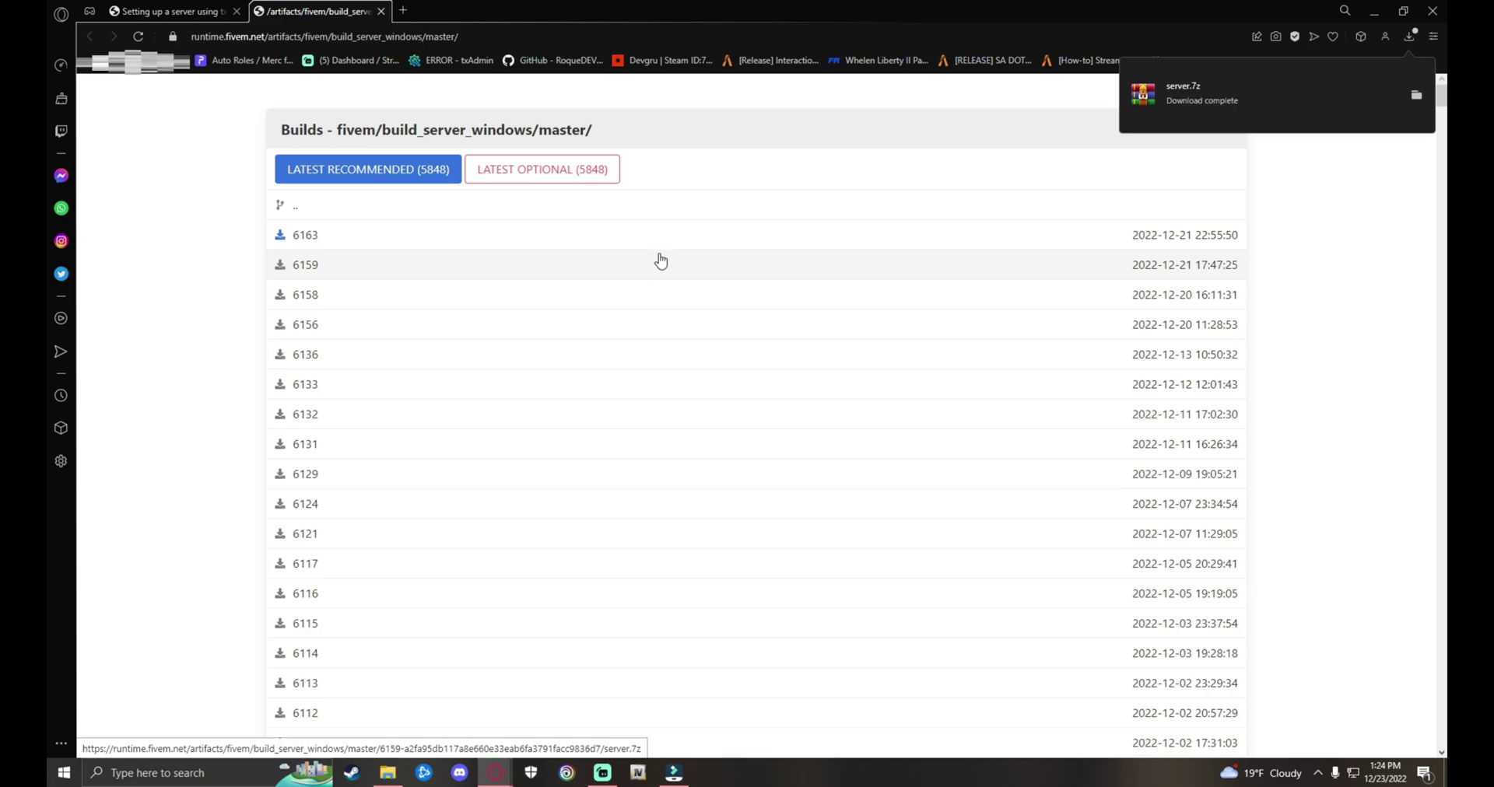
click(381, 11)
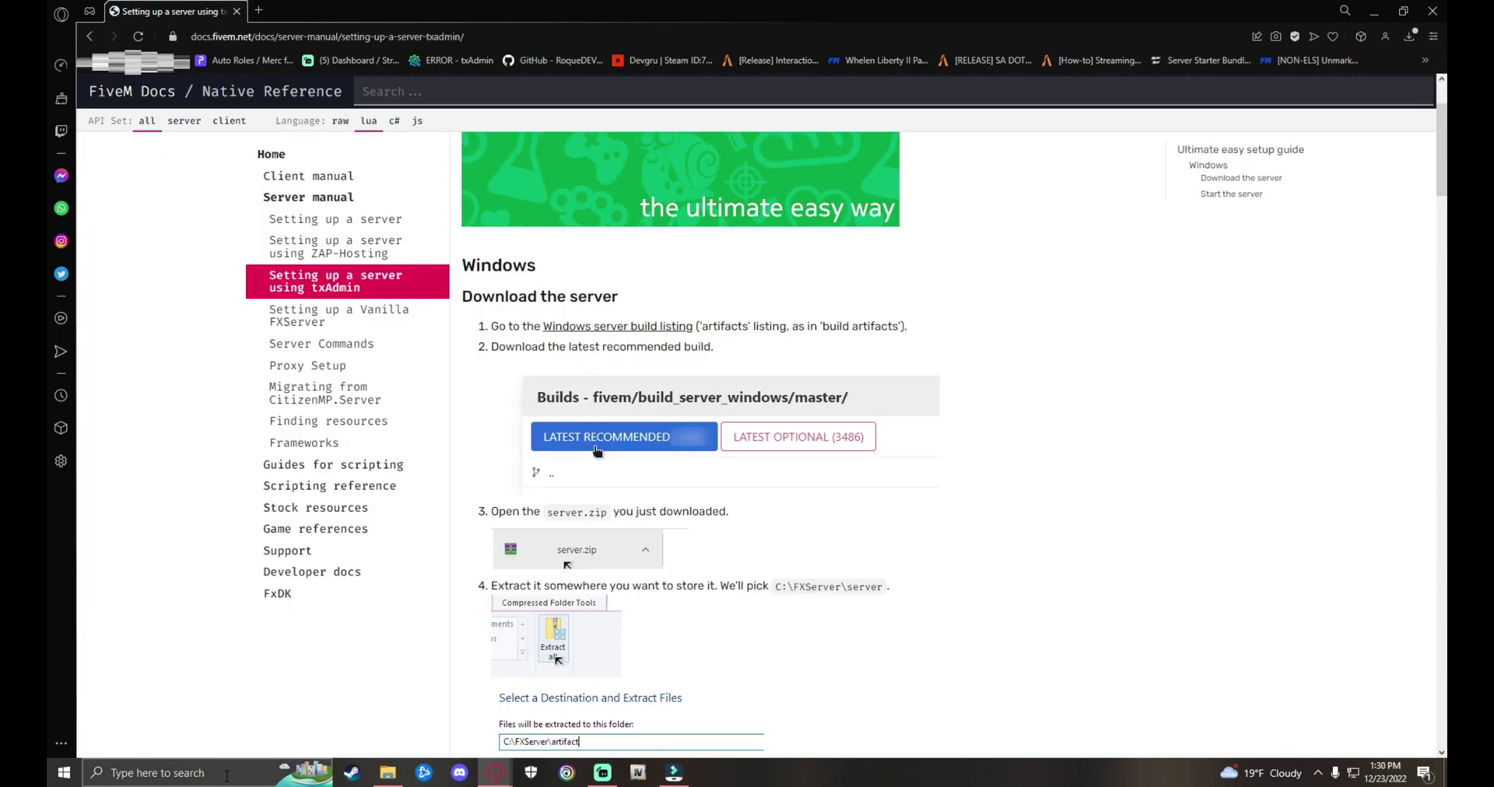
Step: Open File Explorer at the Downloads folder
click(213, 772)
key(Escape)
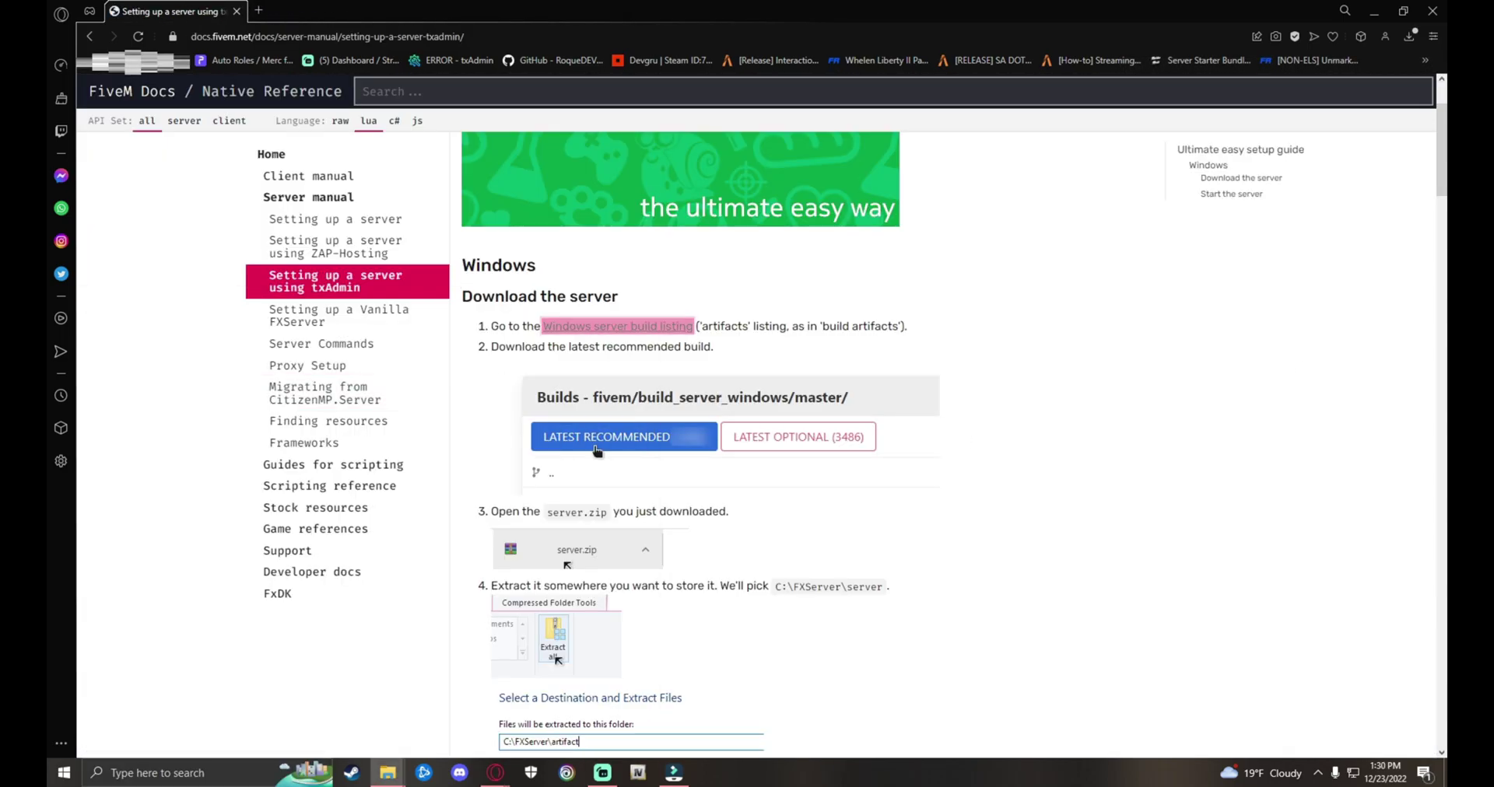
key(super+e)
drag(799, 148, 654, 113)
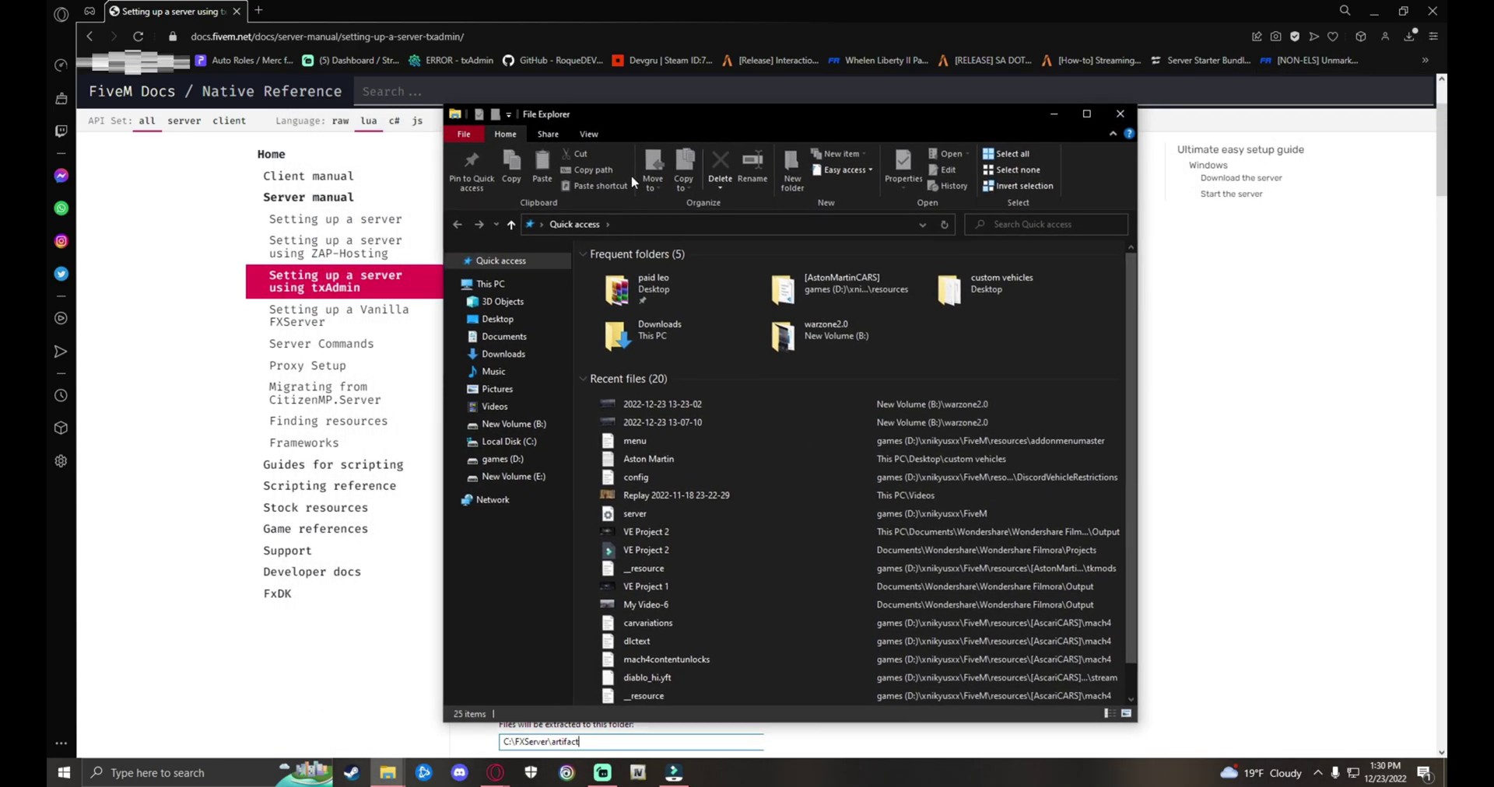
click(532, 354)
Step: Extract server.7z into a new server folder
click(634, 311)
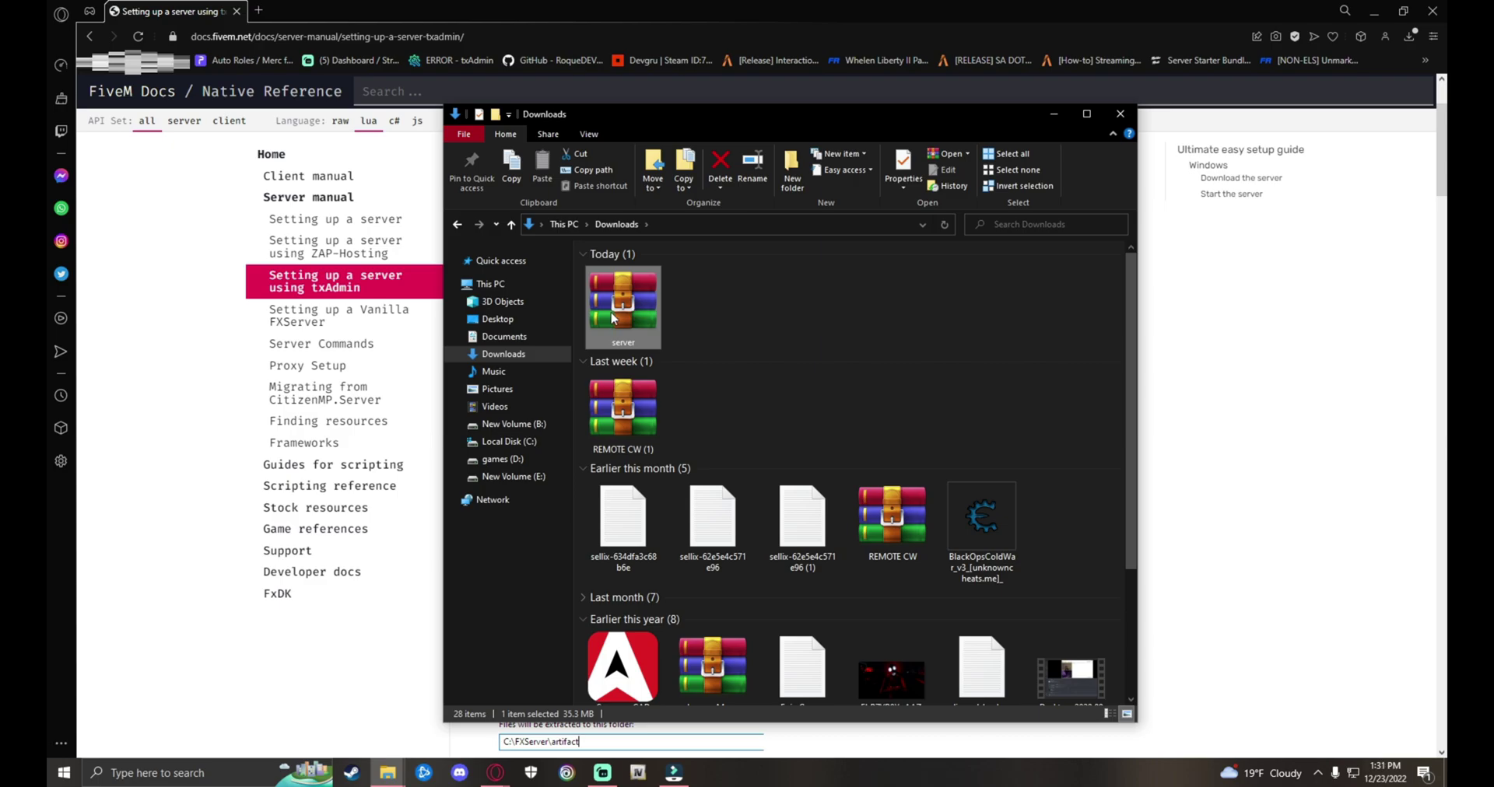
right_click(611, 313)
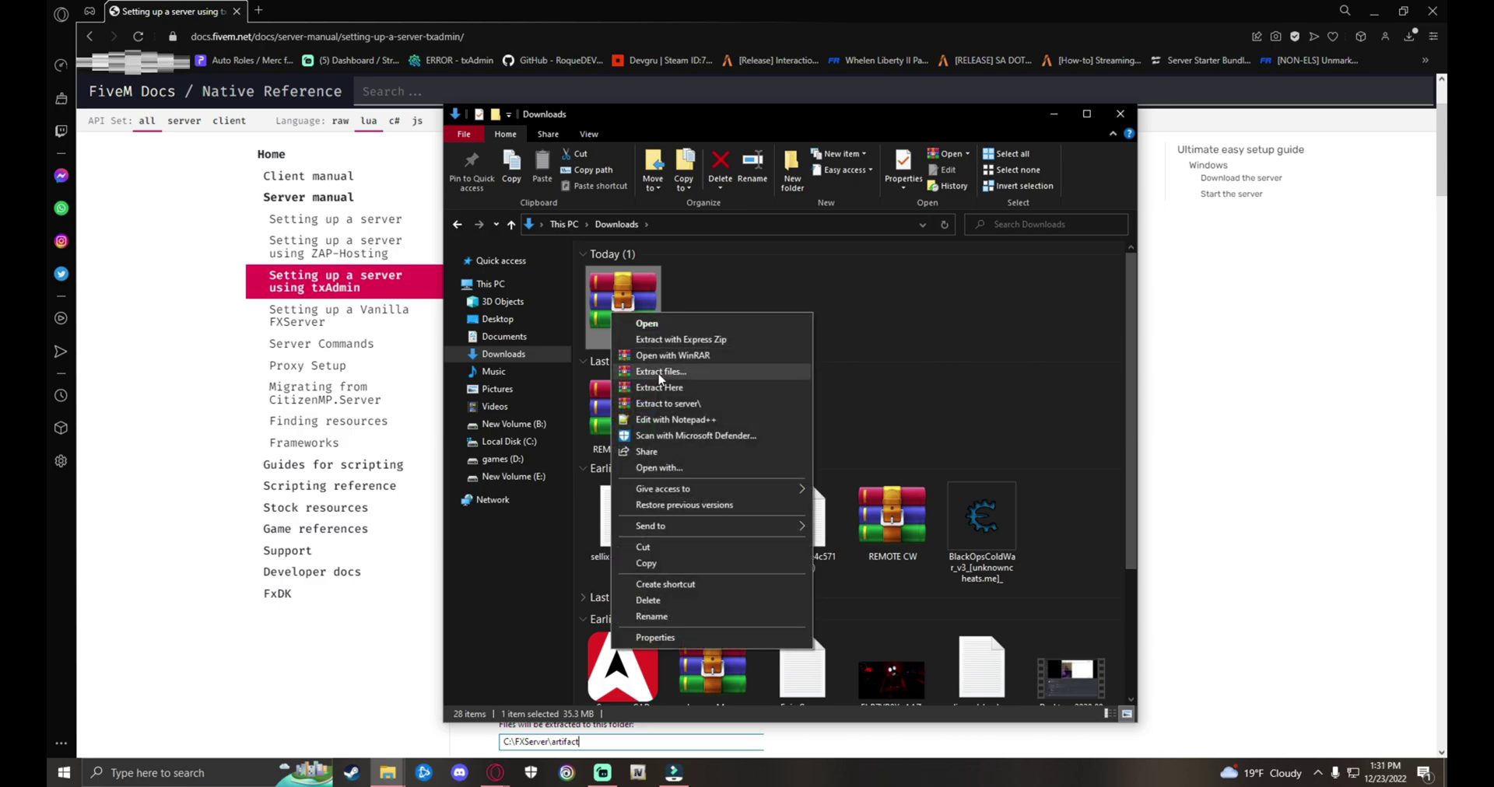
click(661, 372)
click(807, 540)
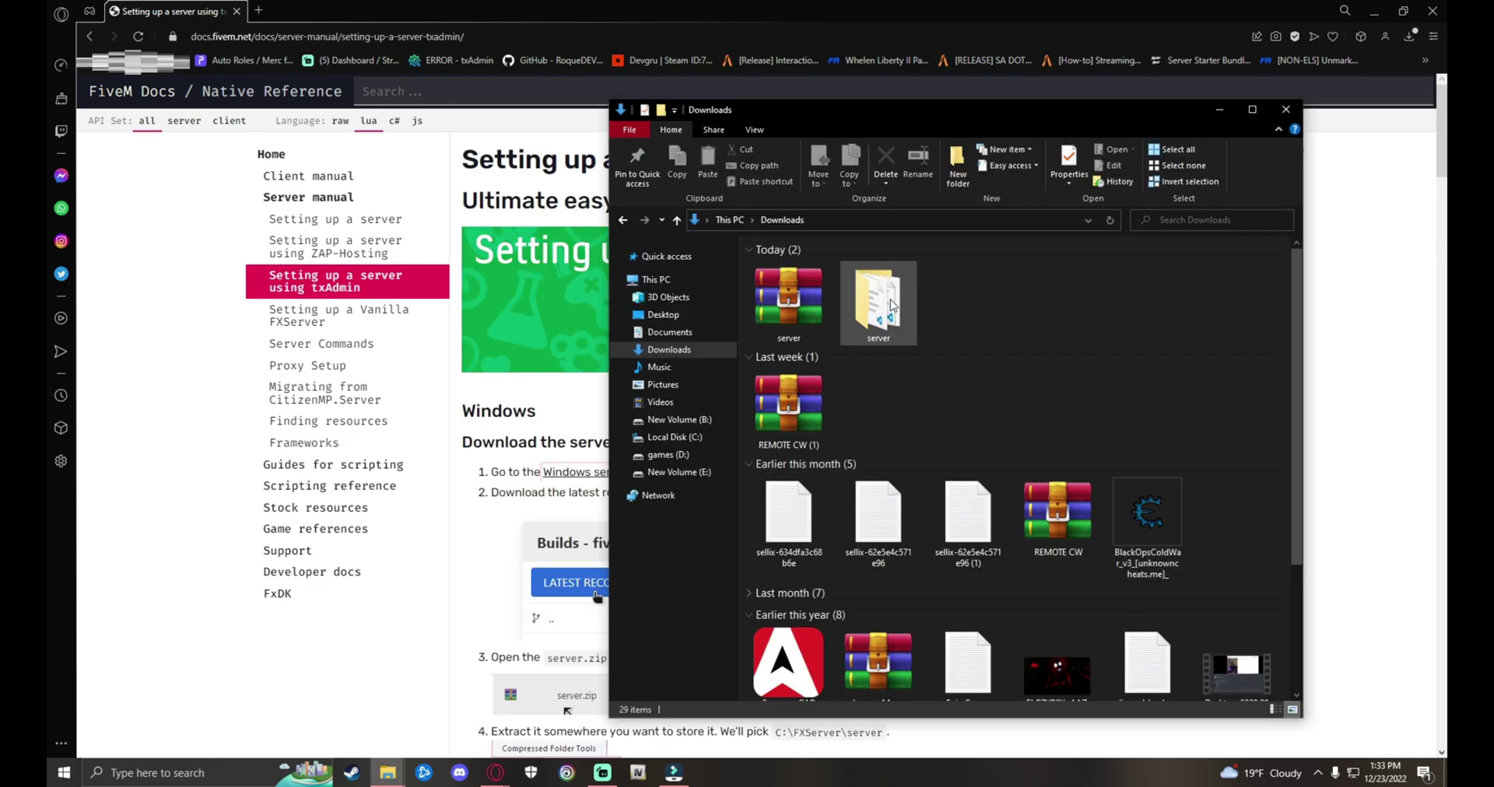
Step: Launch FXServer.exe from the extracted server folder to start txAdmin
double_click(890, 300)
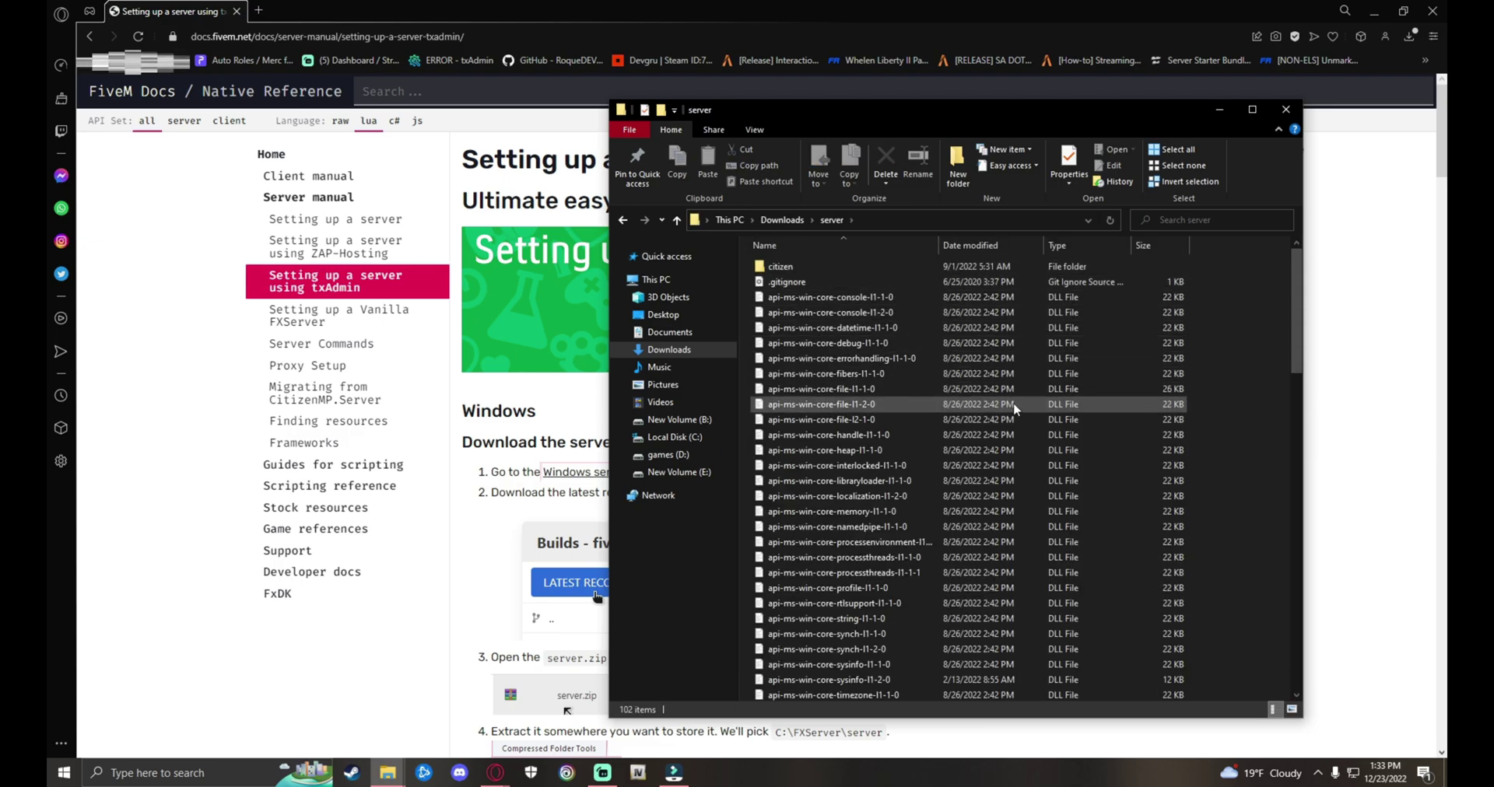
scroll(926, 430, down, 9)
scroll(925, 423, down, 9)
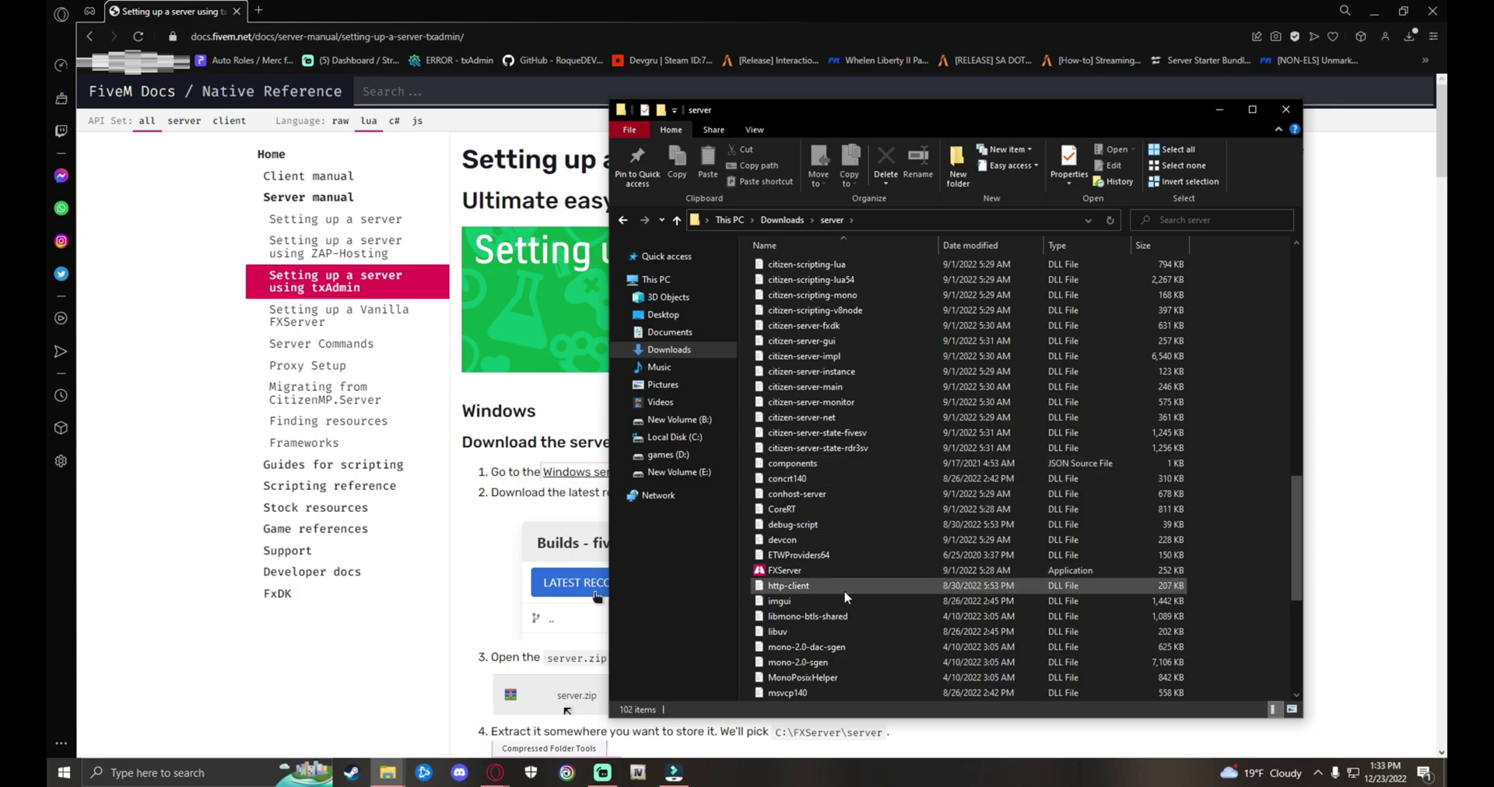
double_click(792, 574)
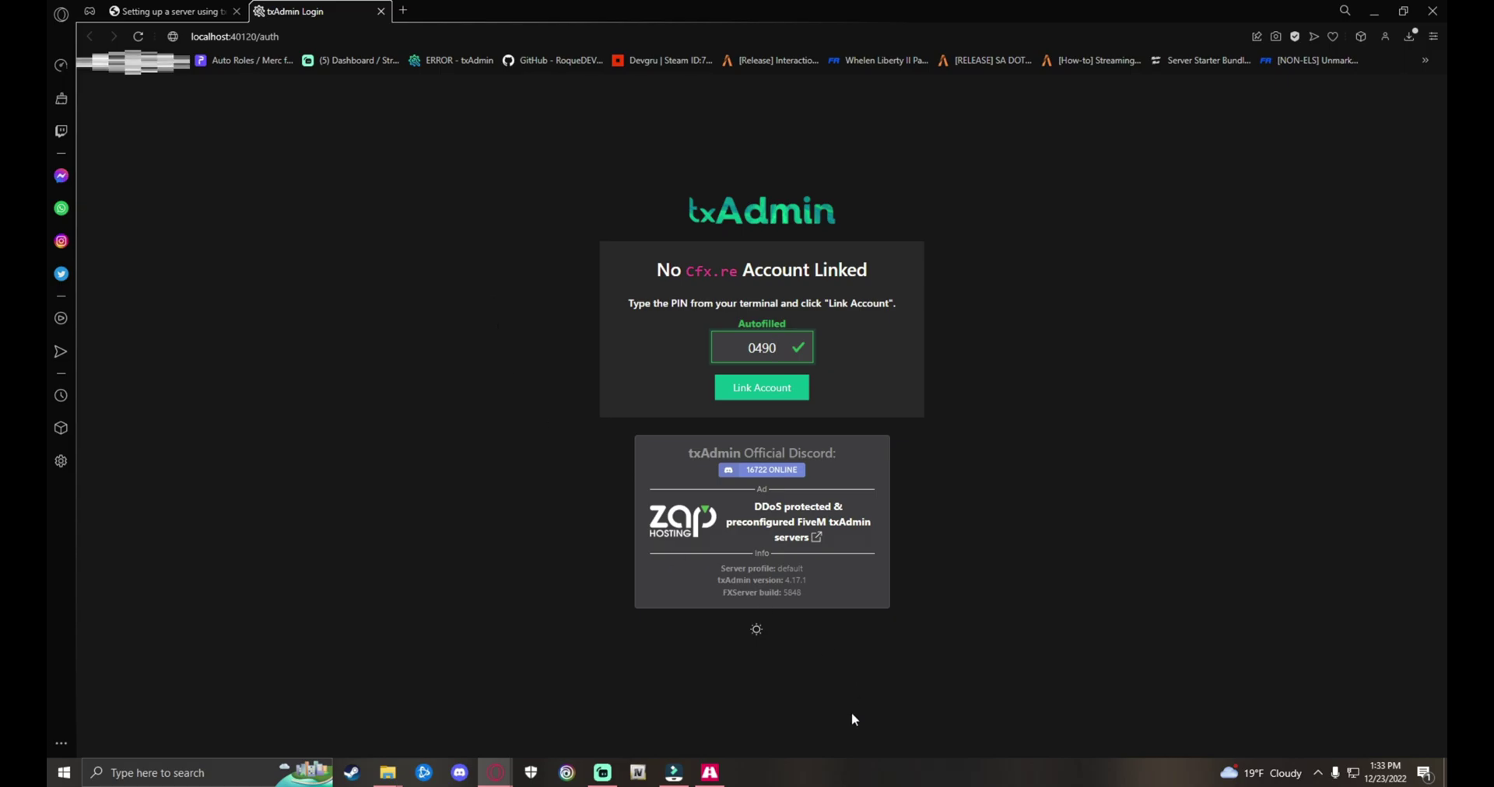
Step: Minimize the txAdmin console and submit the autofilled PIN with Link Account
click(710, 773)
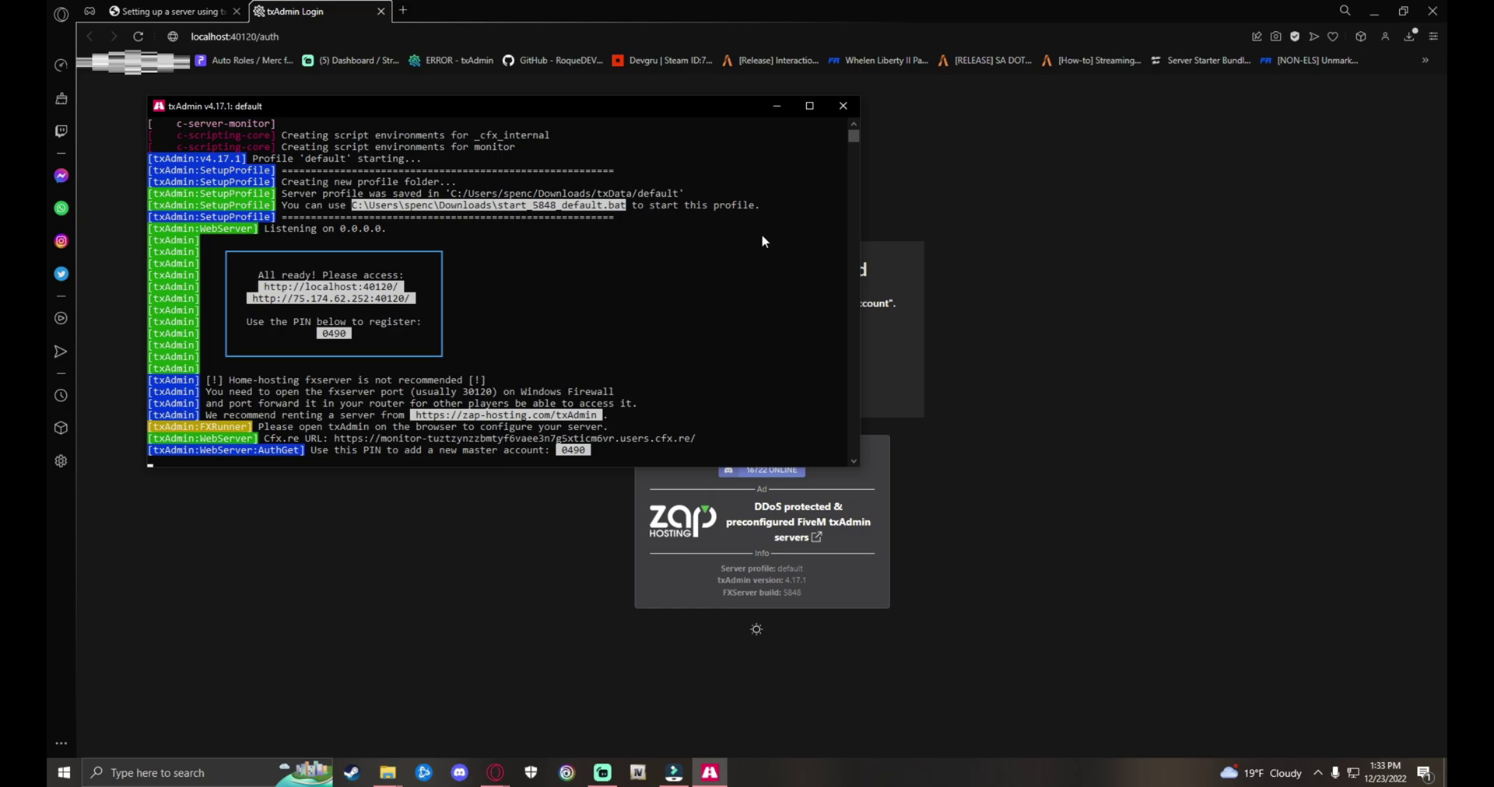
drag(510, 113, 748, 456)
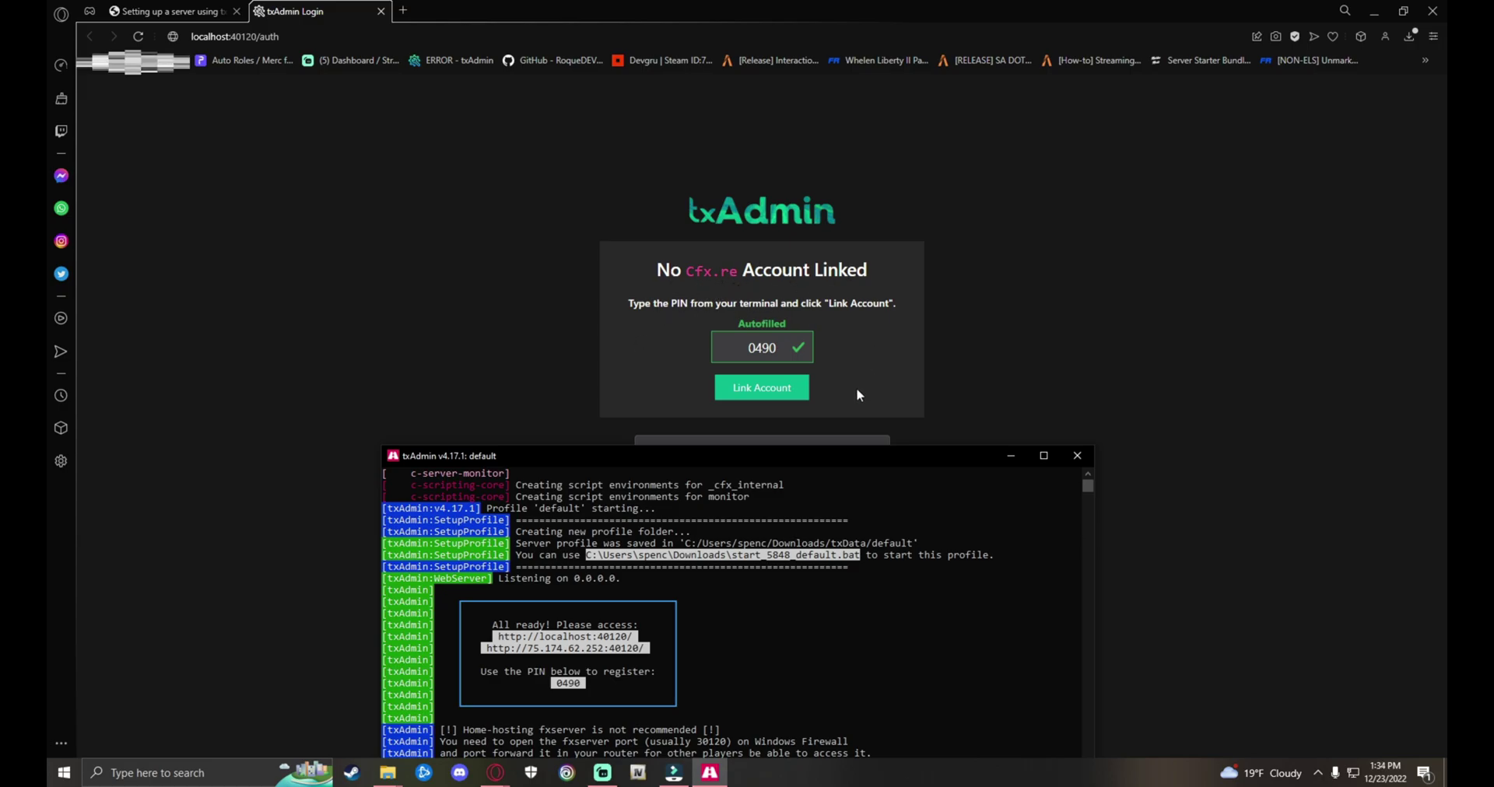
drag(778, 451, 1046, 425)
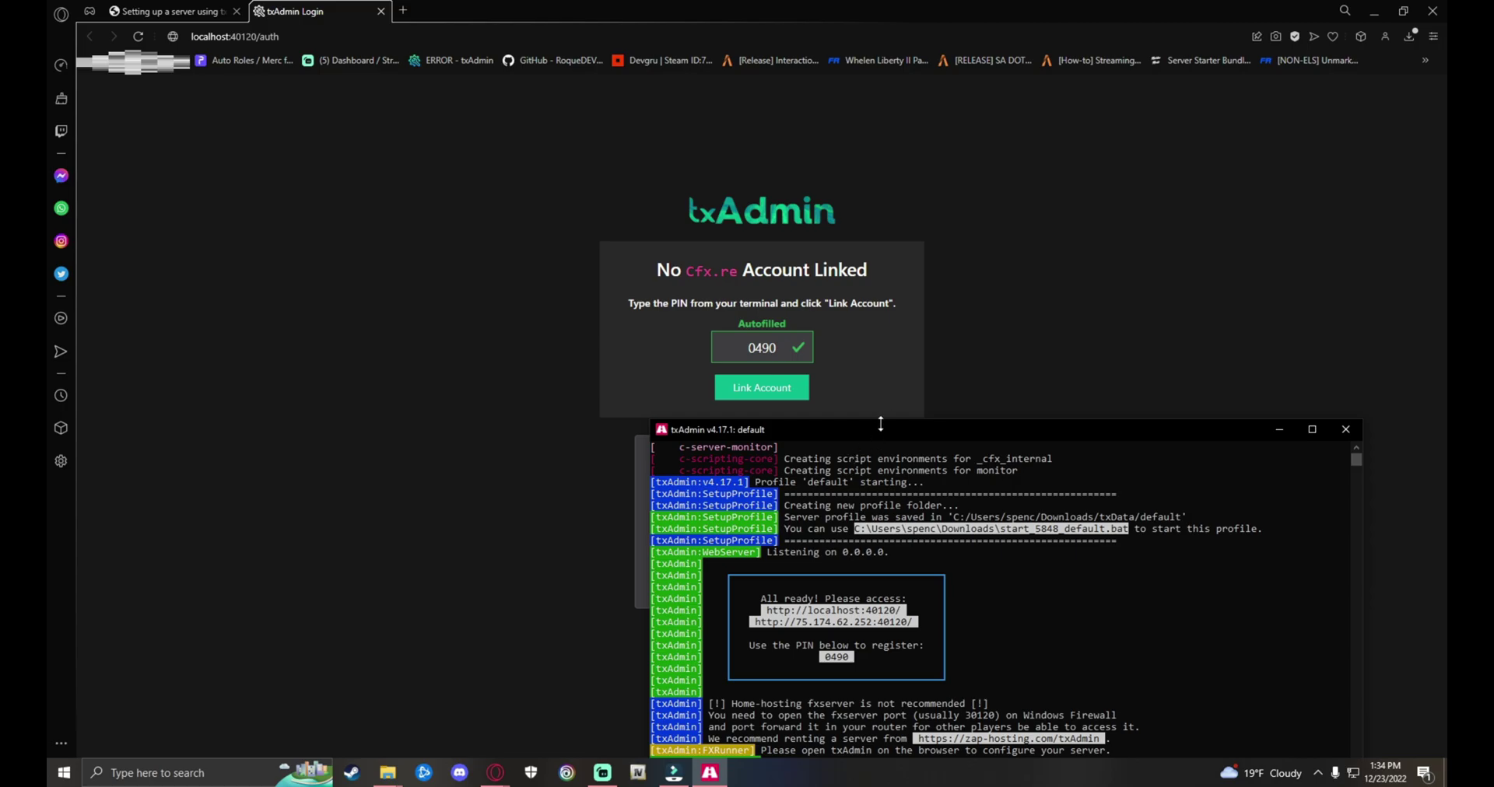
drag(880, 424, 282, 160)
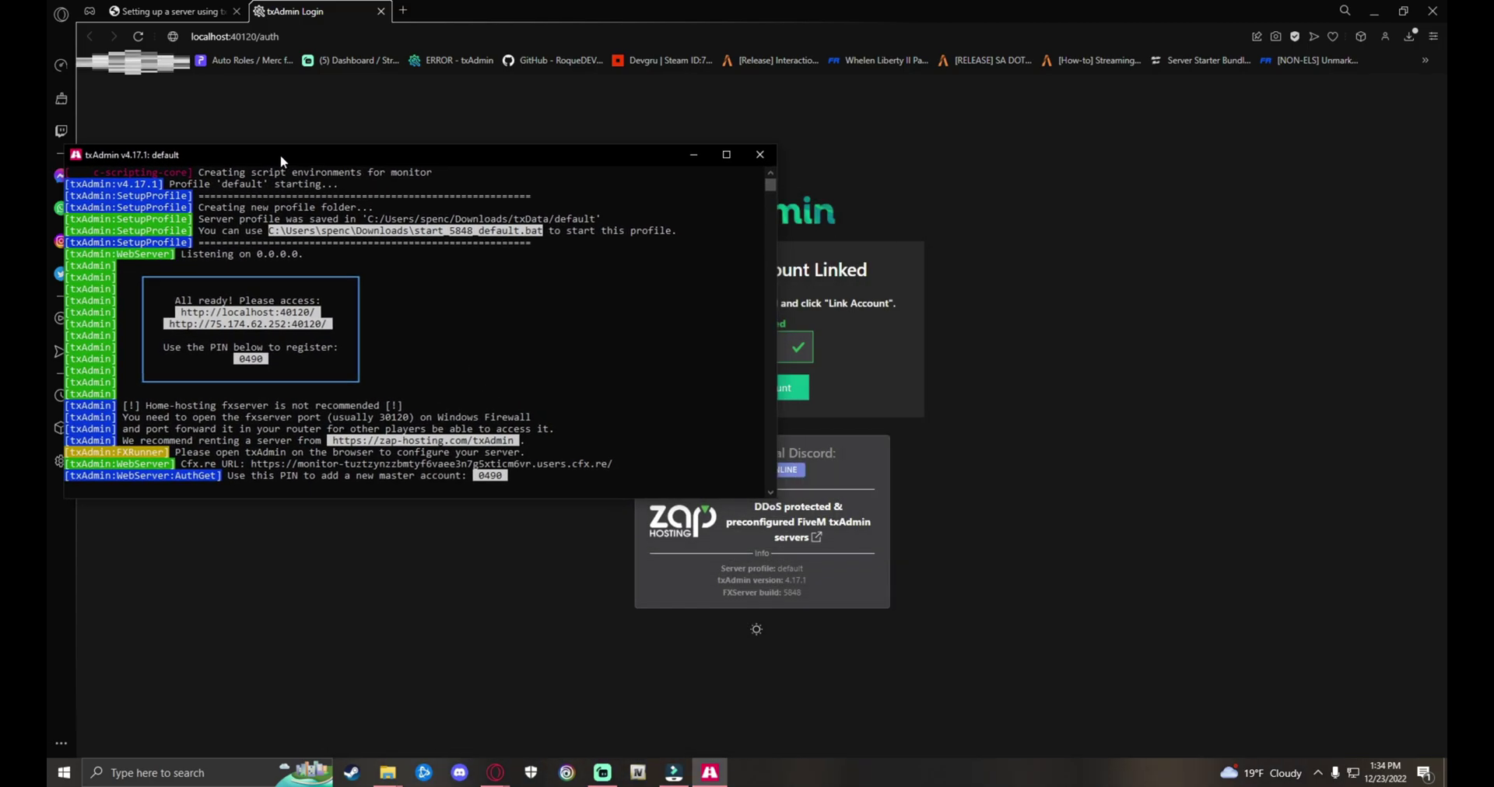
click(694, 156)
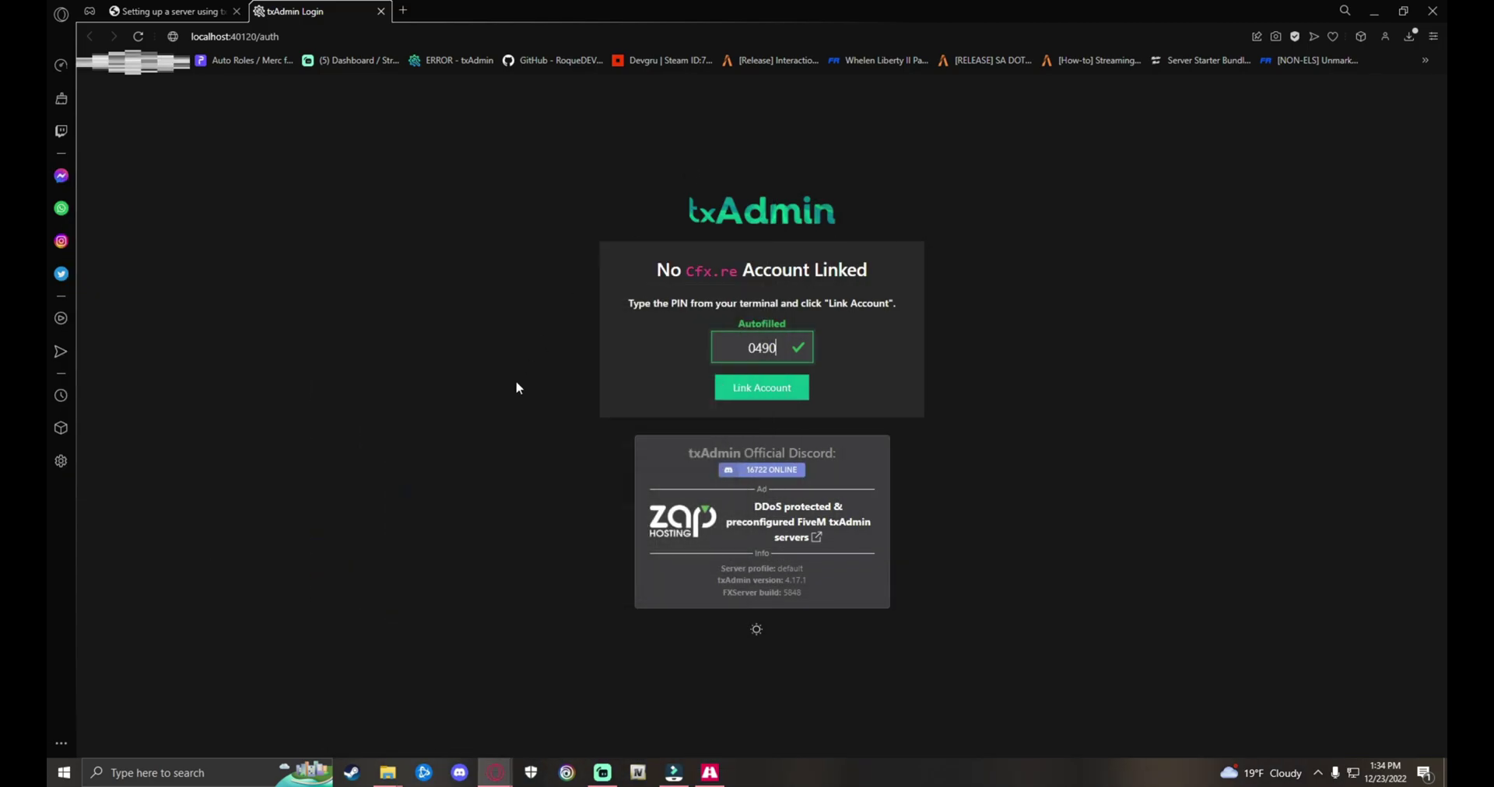
click(761, 392)
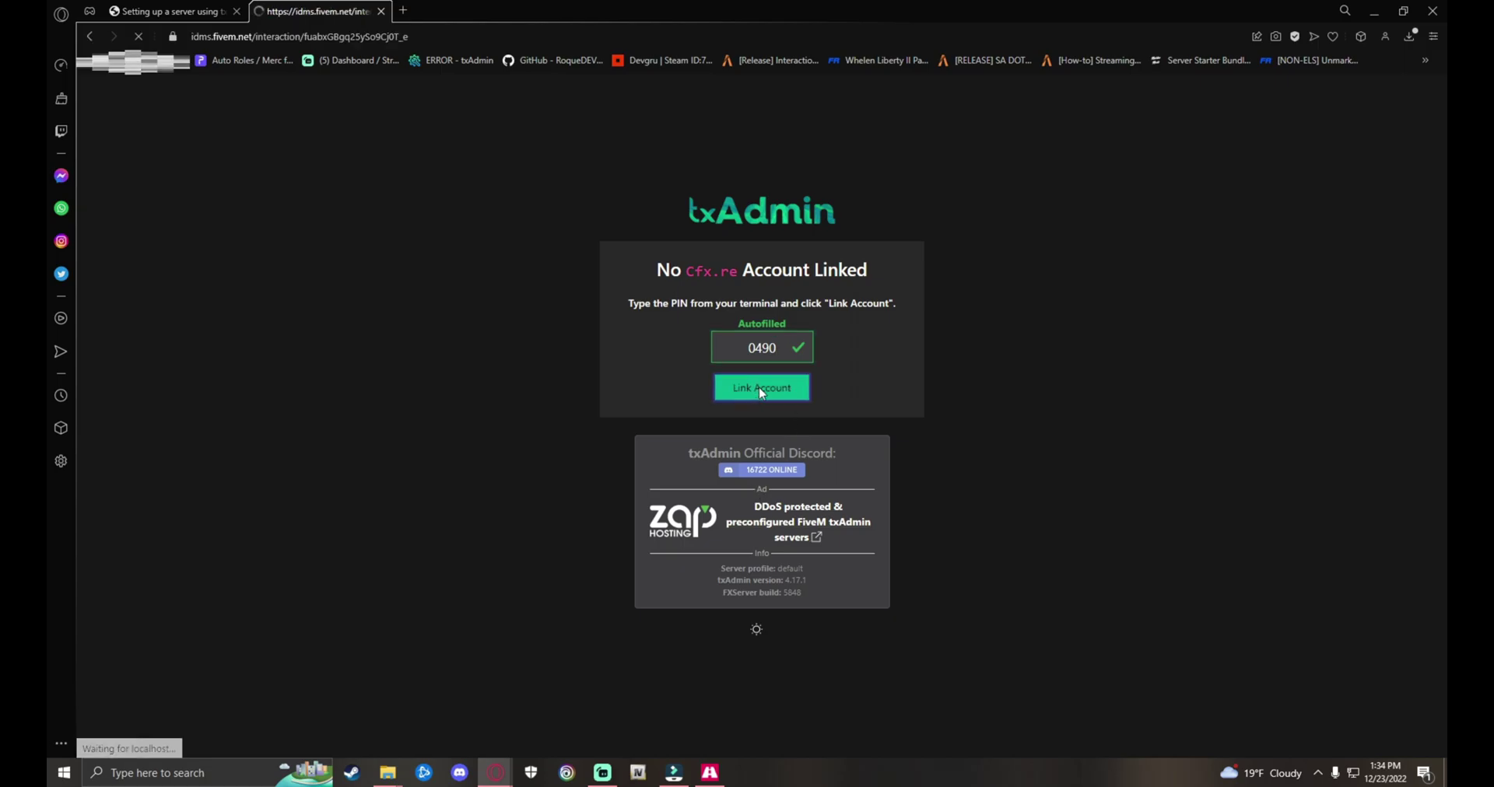
Step: Authorize the Cfx.re link, enter and confirm a backup password, and accept the ToS
click(764, 480)
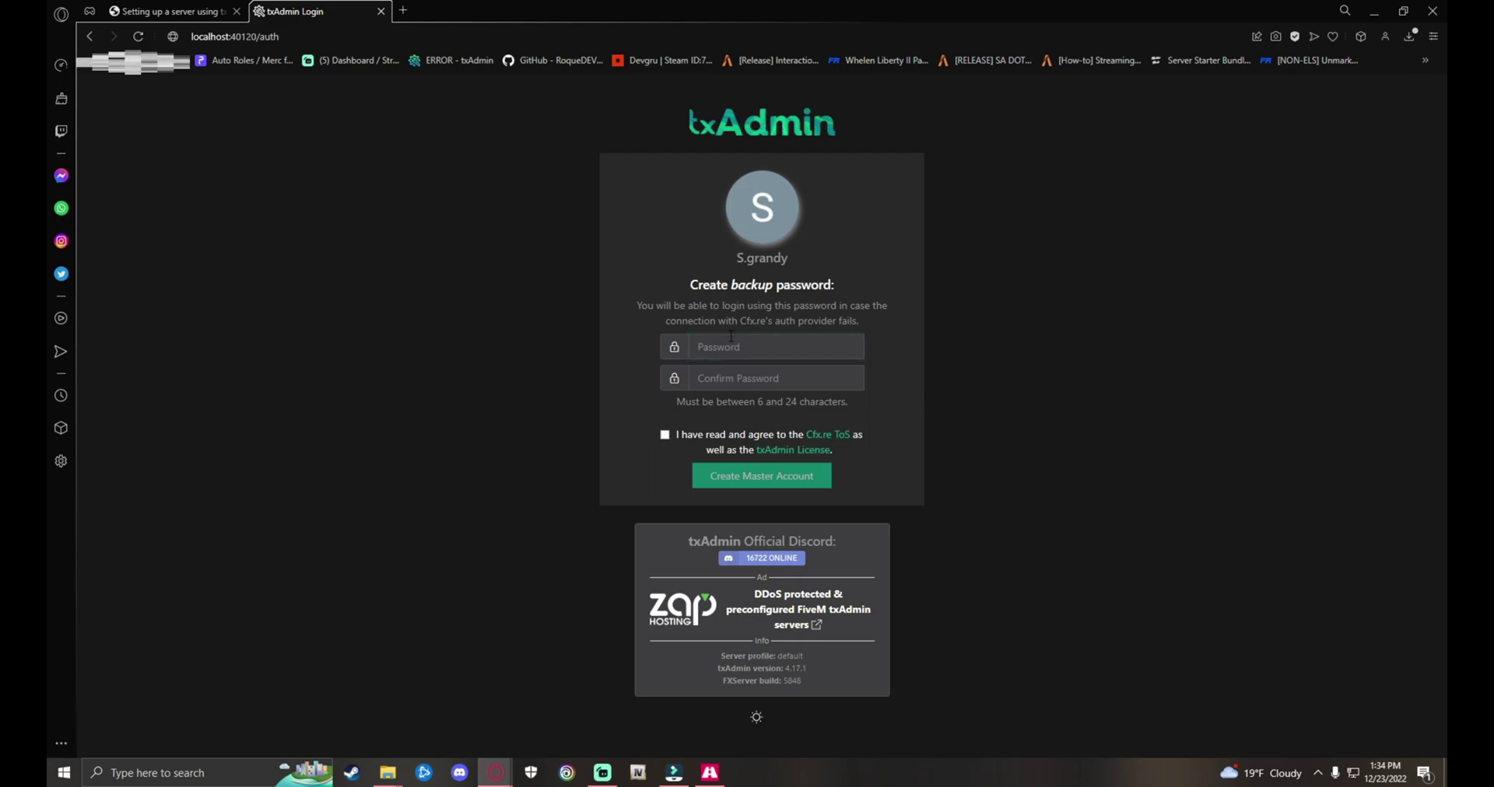
text(•••••••••••)
text(••••••)
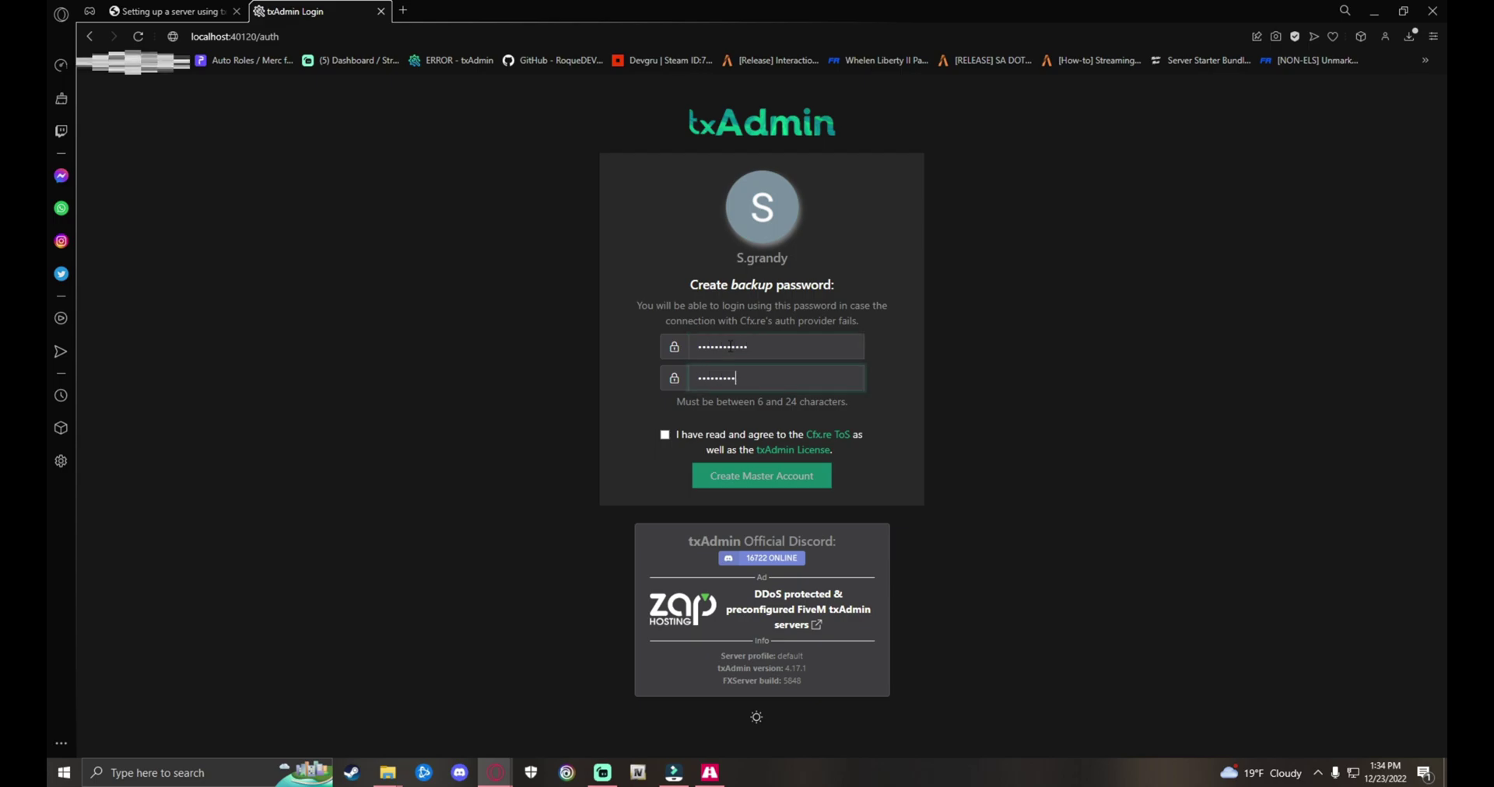
click(664, 434)
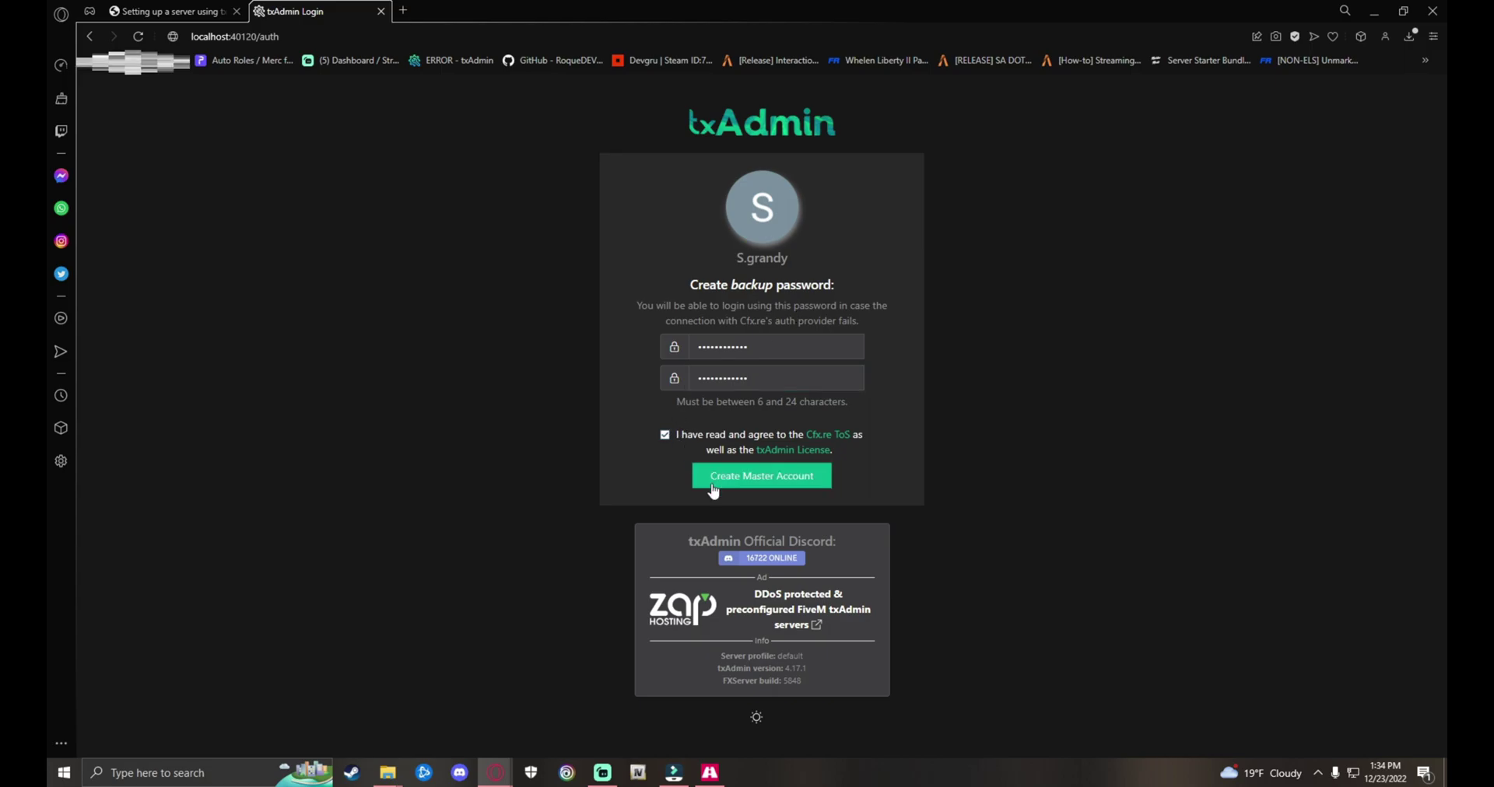
Step: Create the master account and rename the server from change-me to 'Test tut'
click(747, 476)
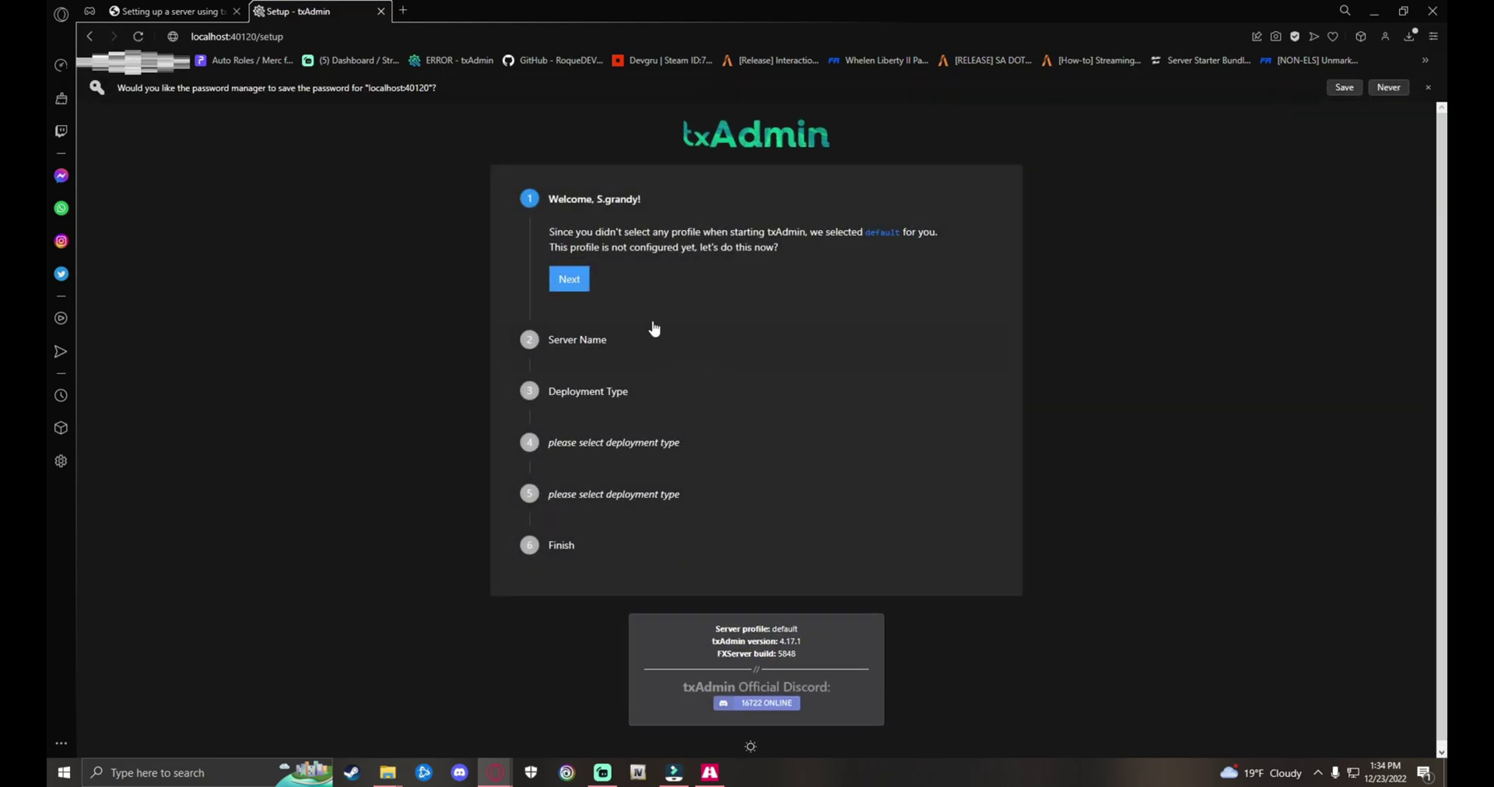
click(574, 281)
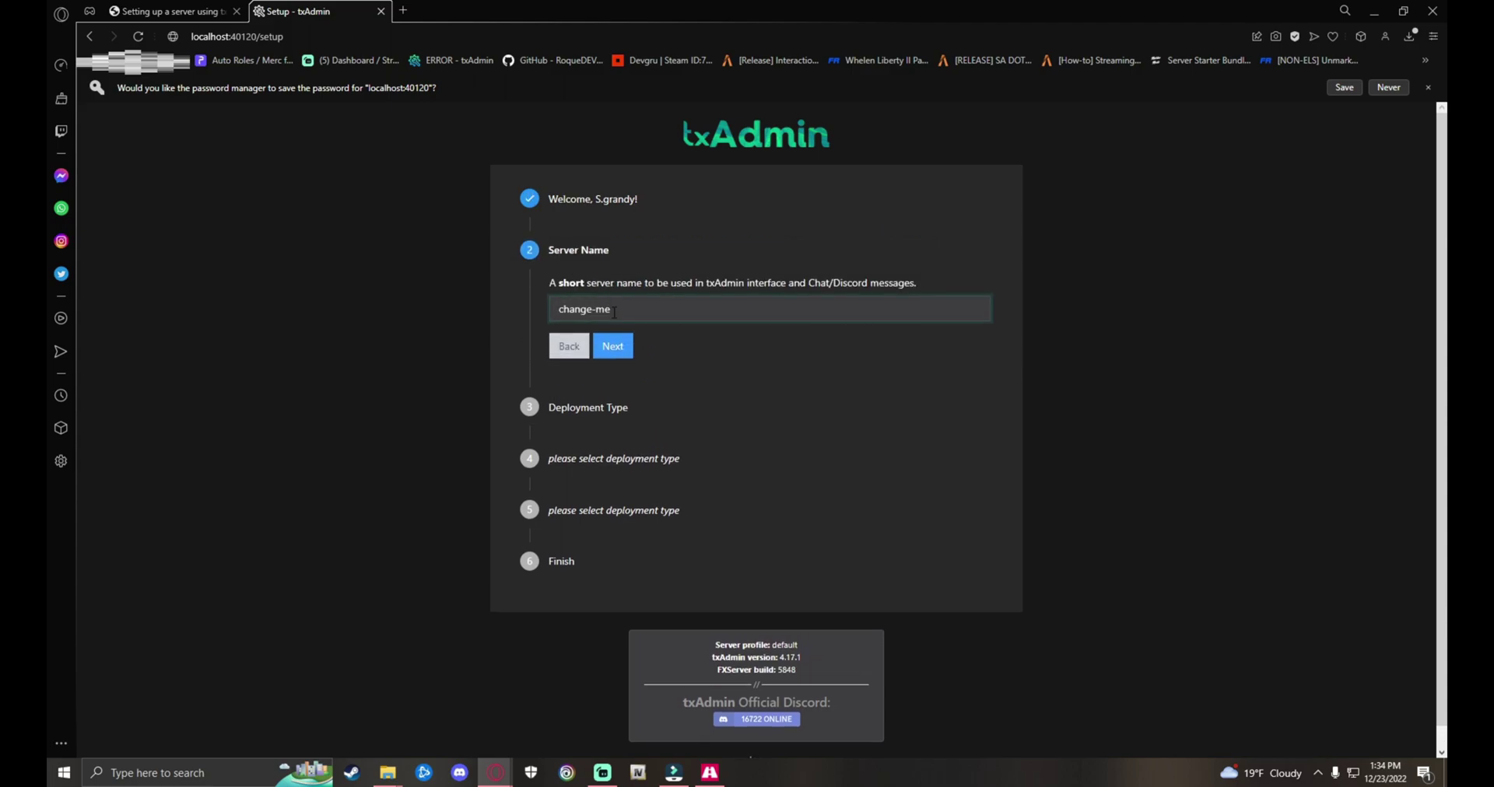
key(ctrl+a)
key(BackSpace)
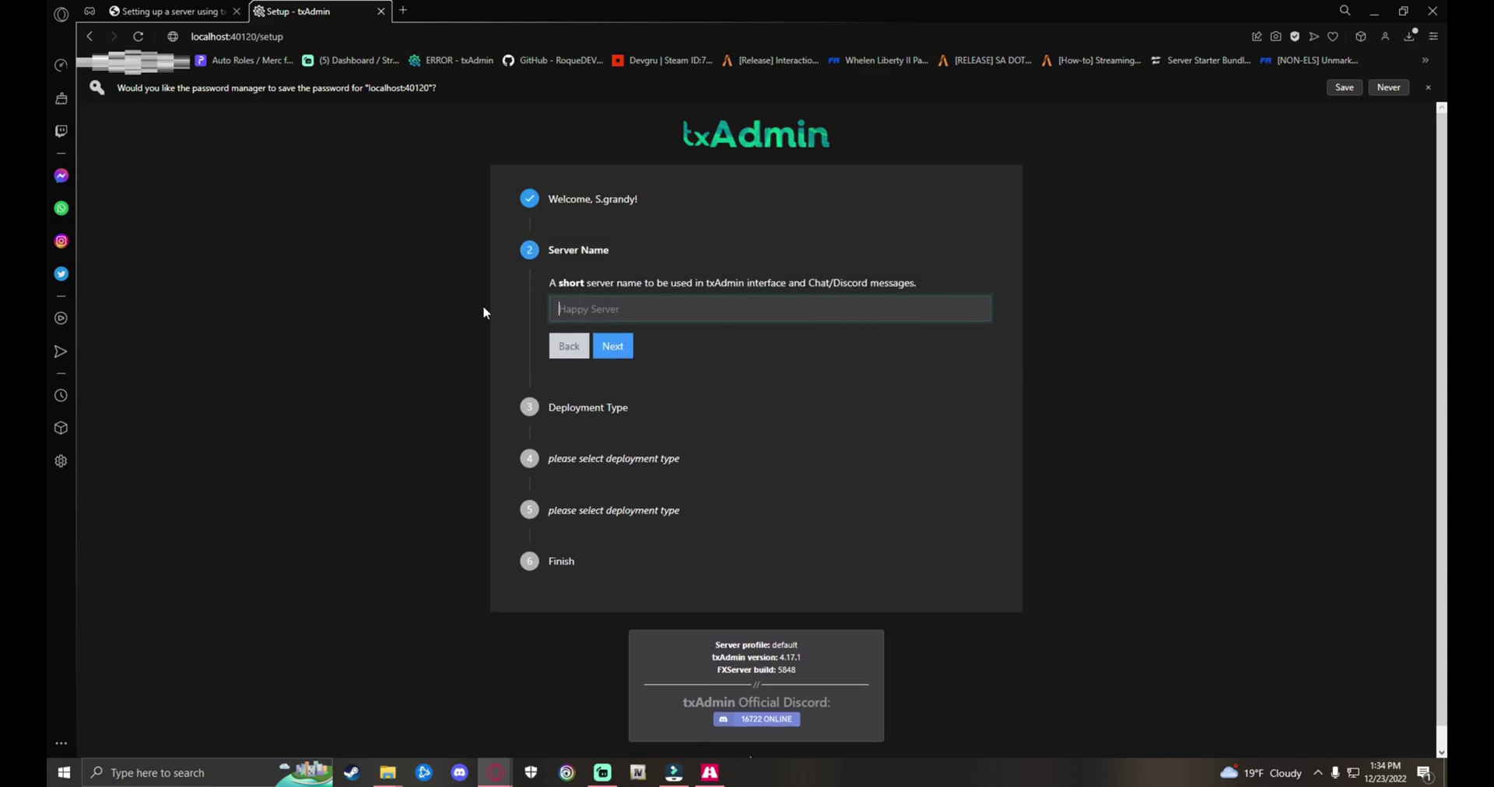
text(Test tut)
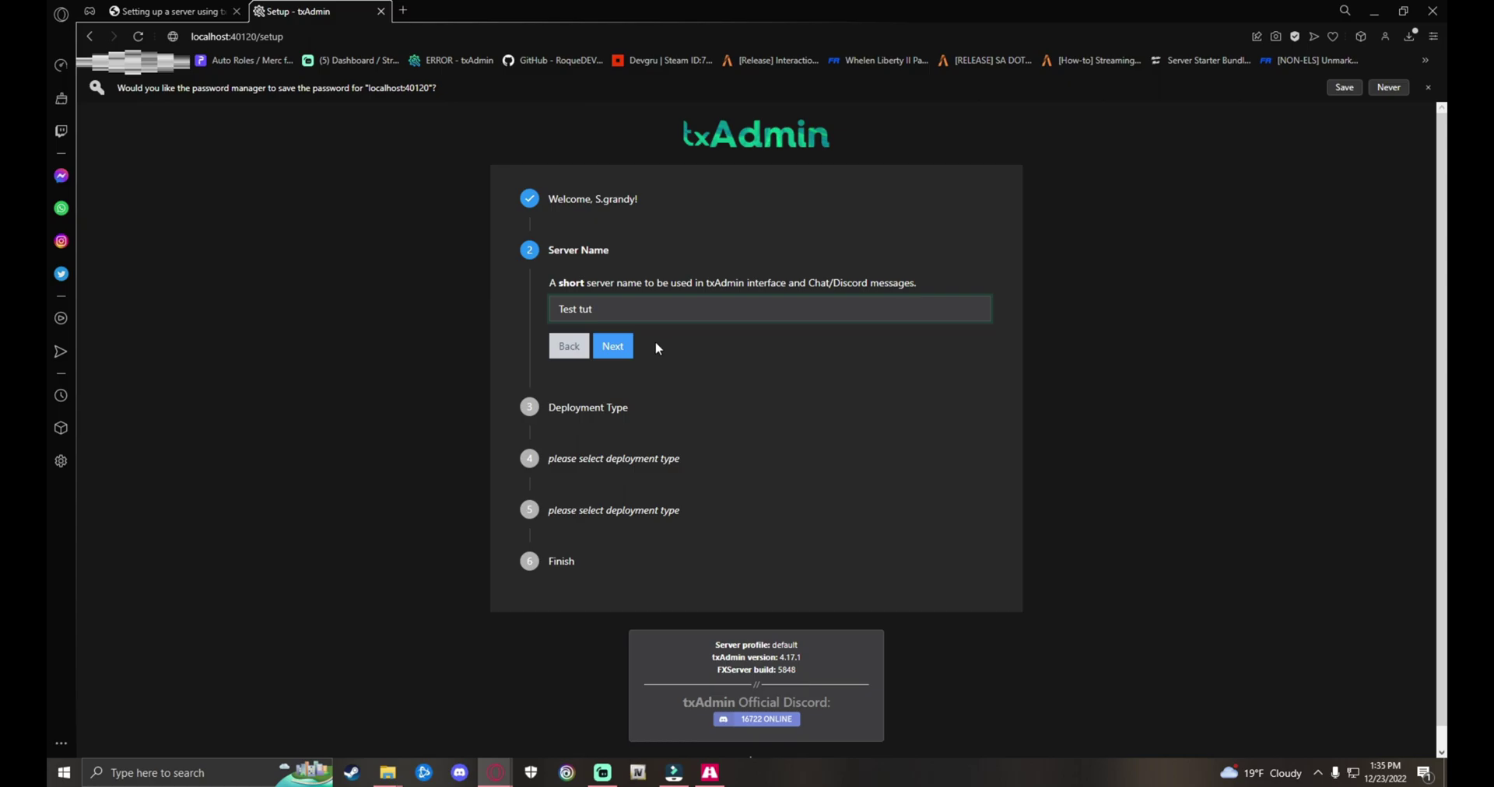
Step: Choose a Popular Recipes deployment using the CFX Default template
click(612, 346)
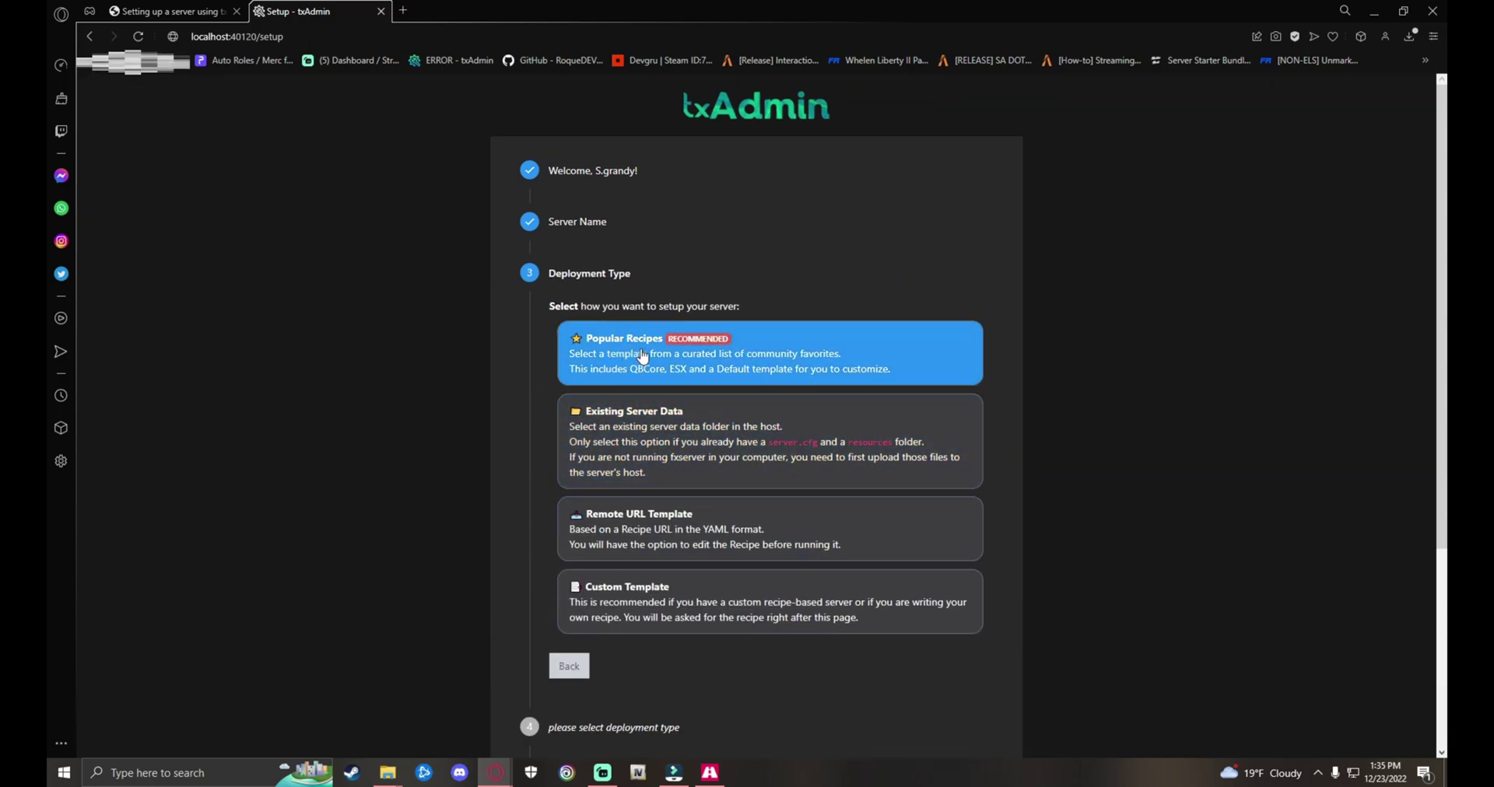
click(782, 358)
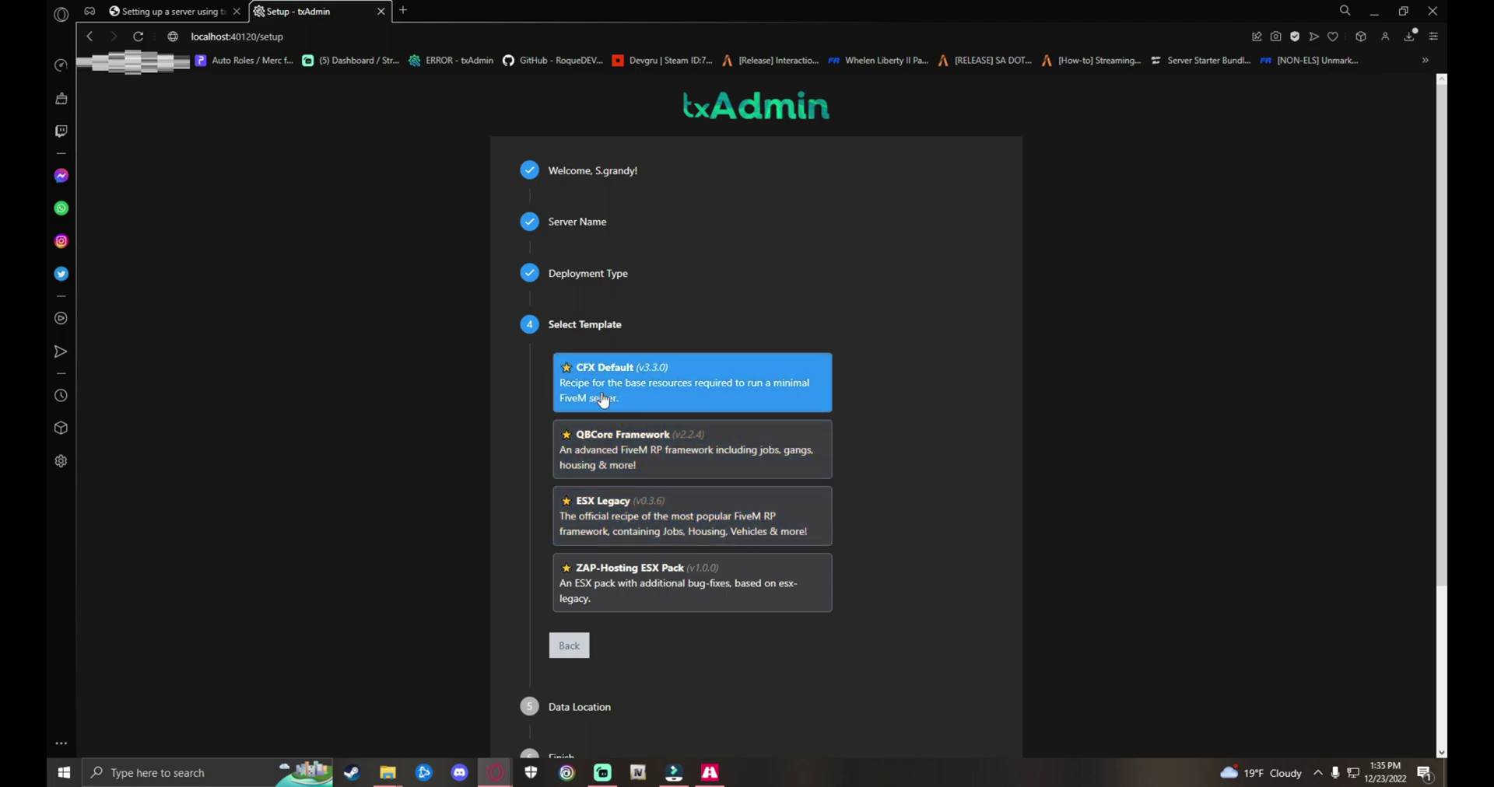
click(673, 393)
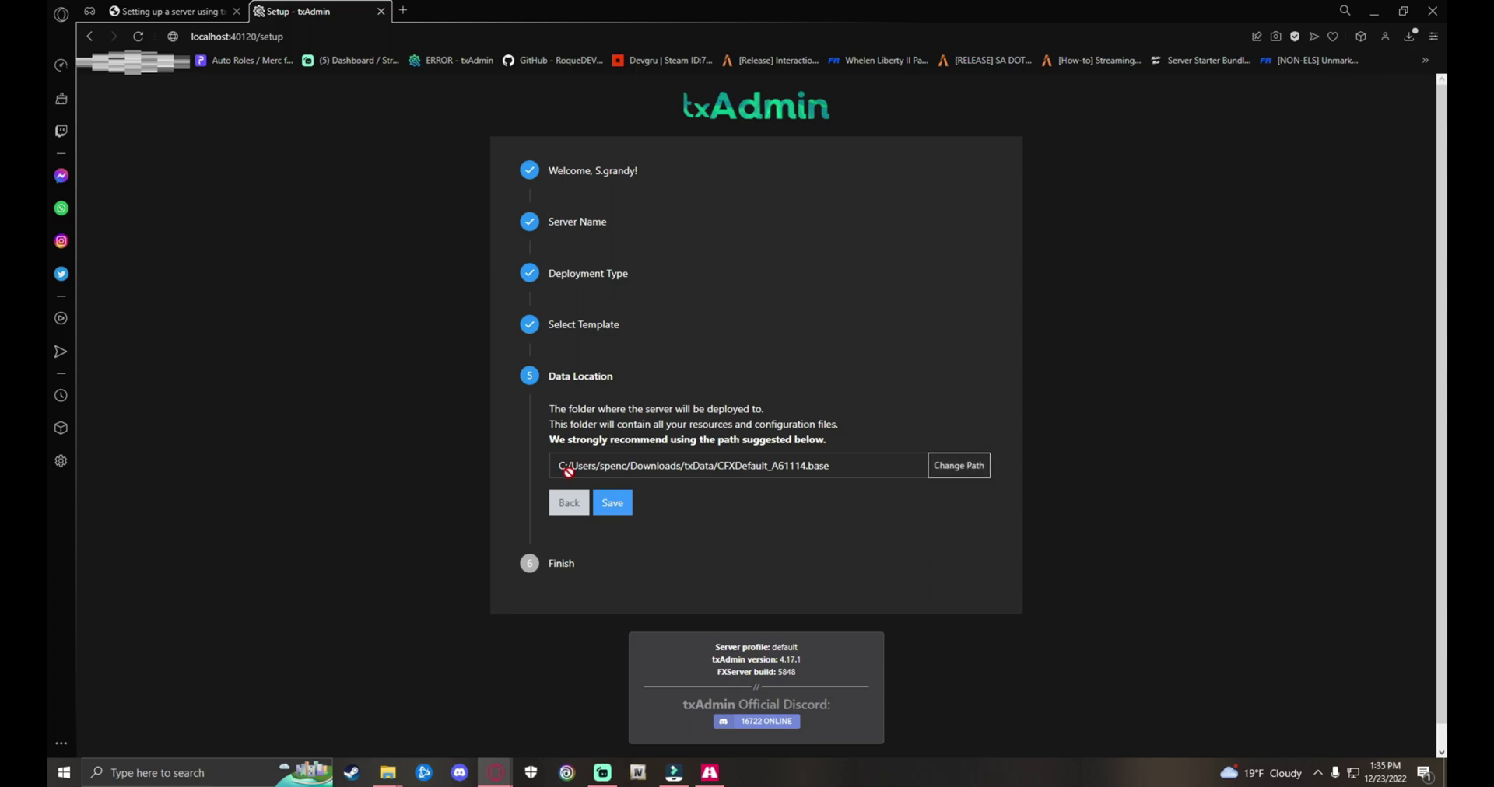
Step: Save the suggested data location path and continue to the Recipe Deployer
click(973, 467)
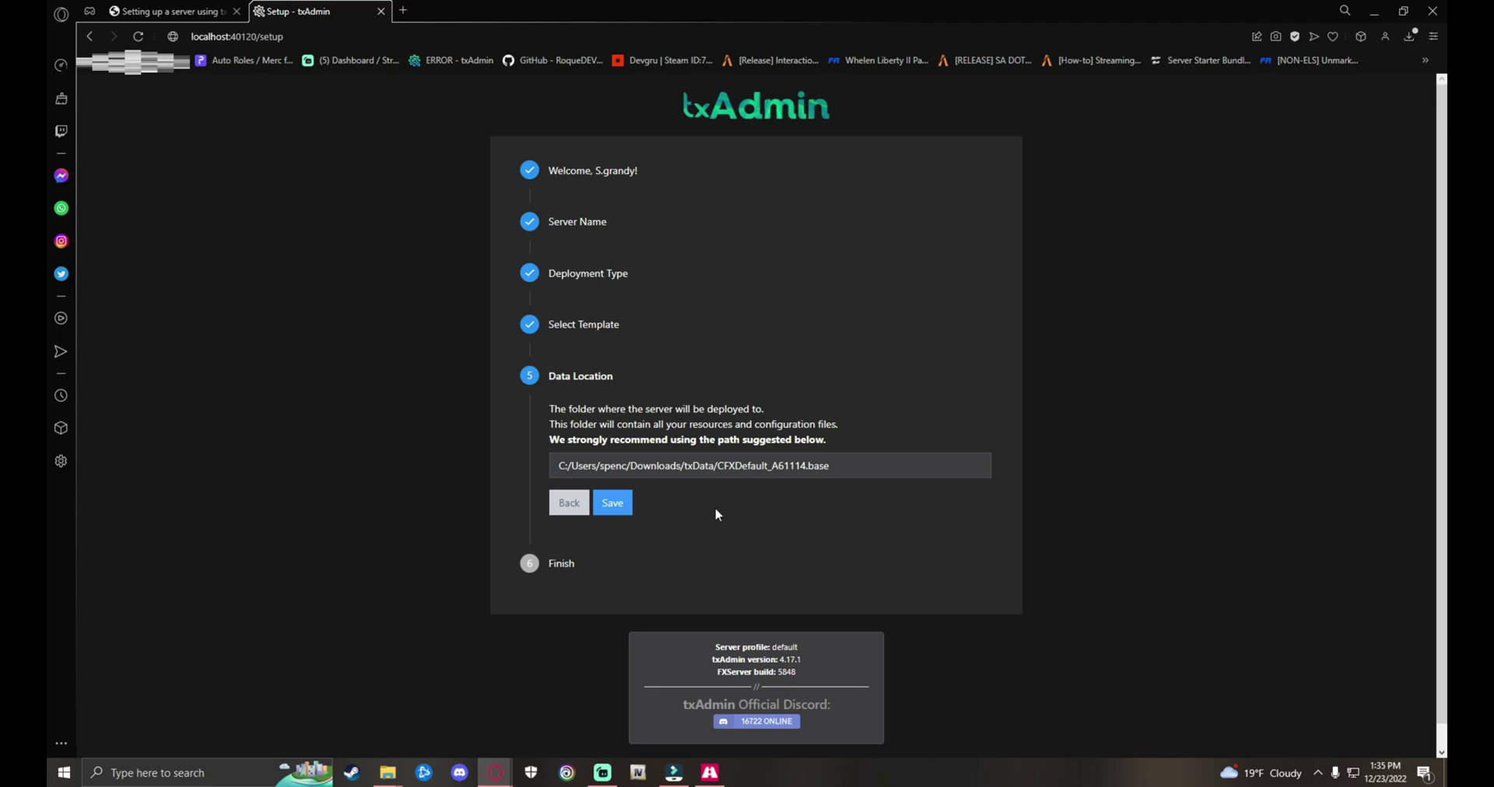
click(614, 508)
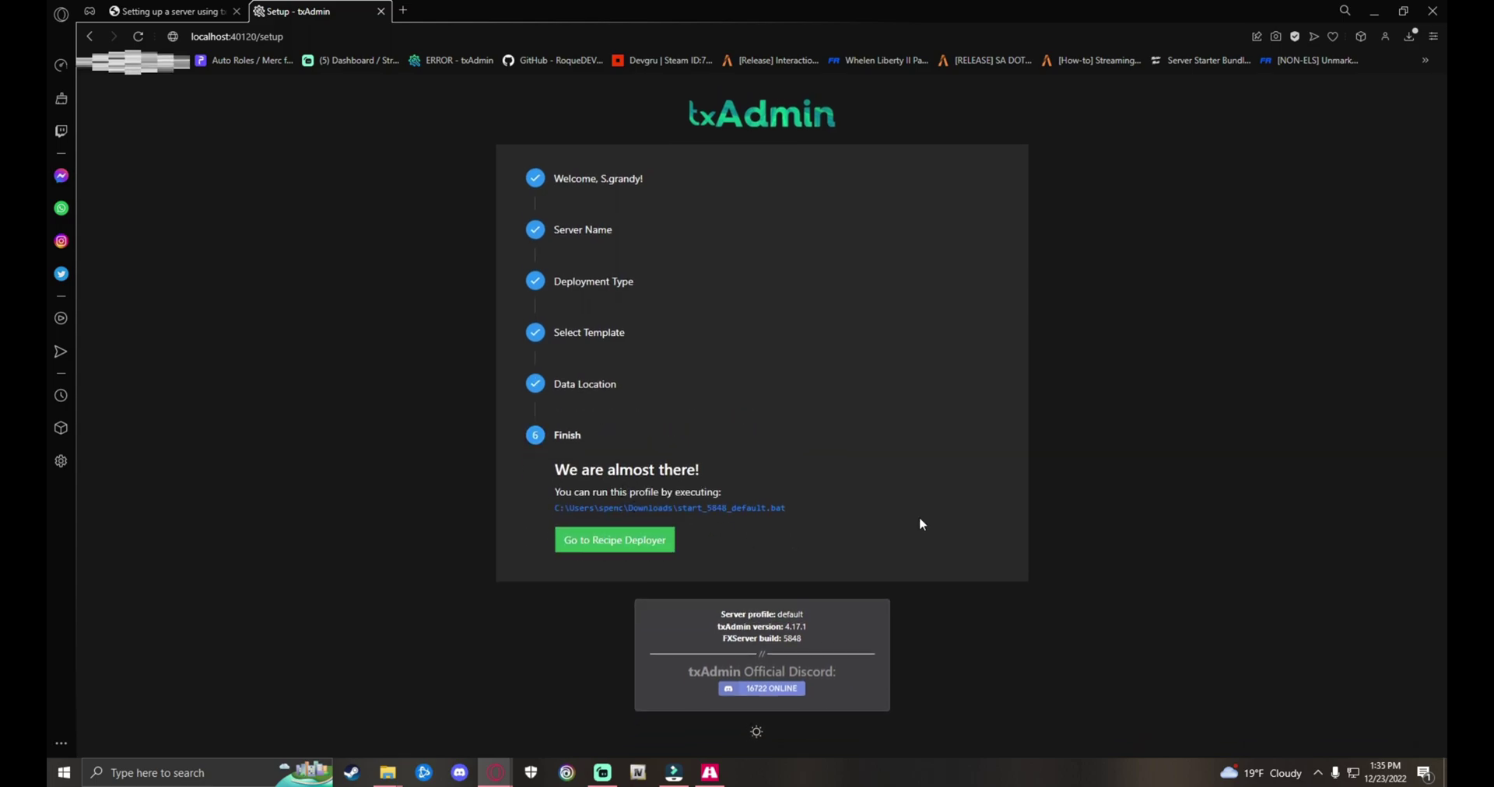
click(612, 545)
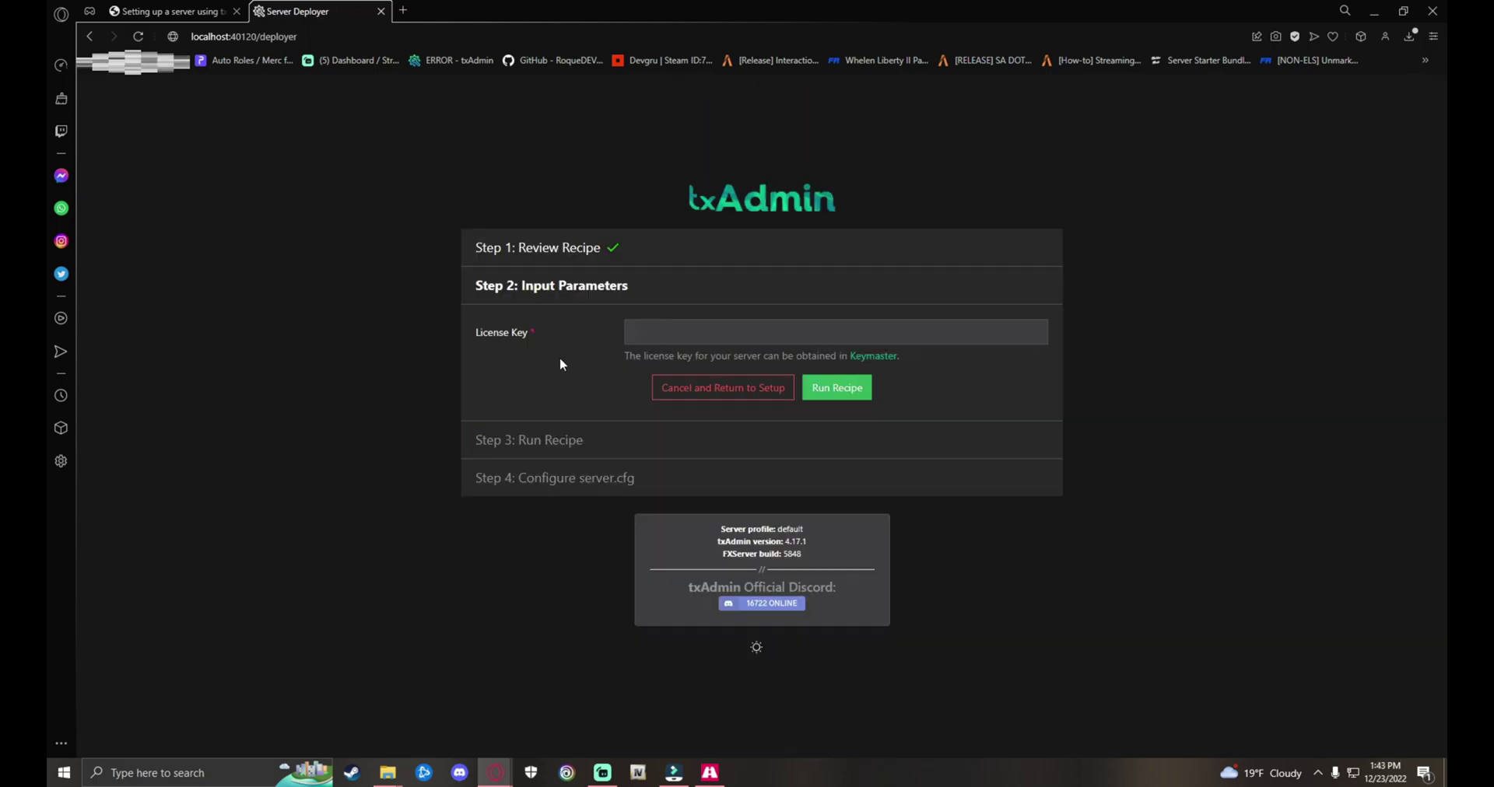
Step: Open the Keymaster link under License Key in a new tab
right_click(869, 364)
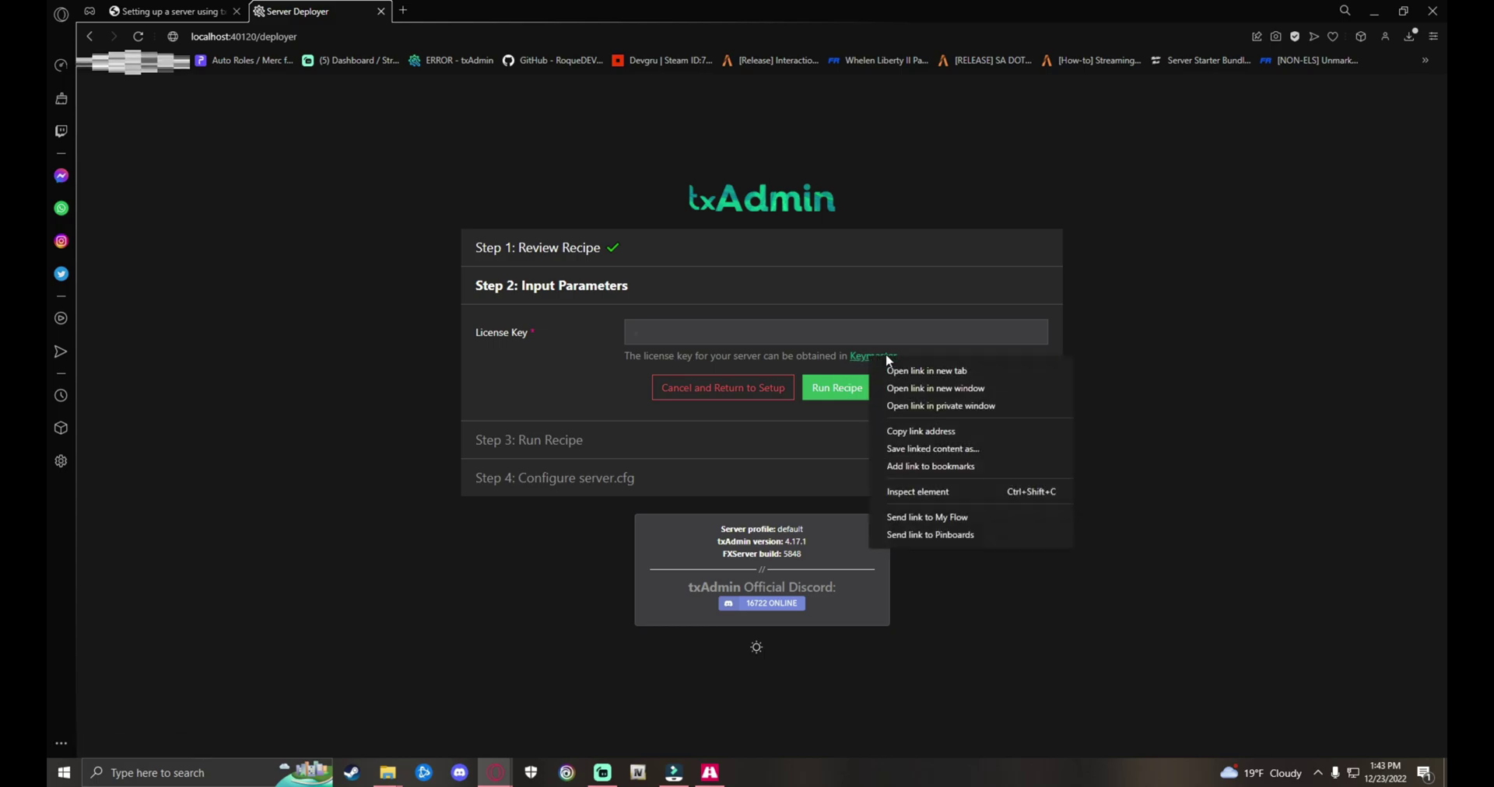
click(902, 373)
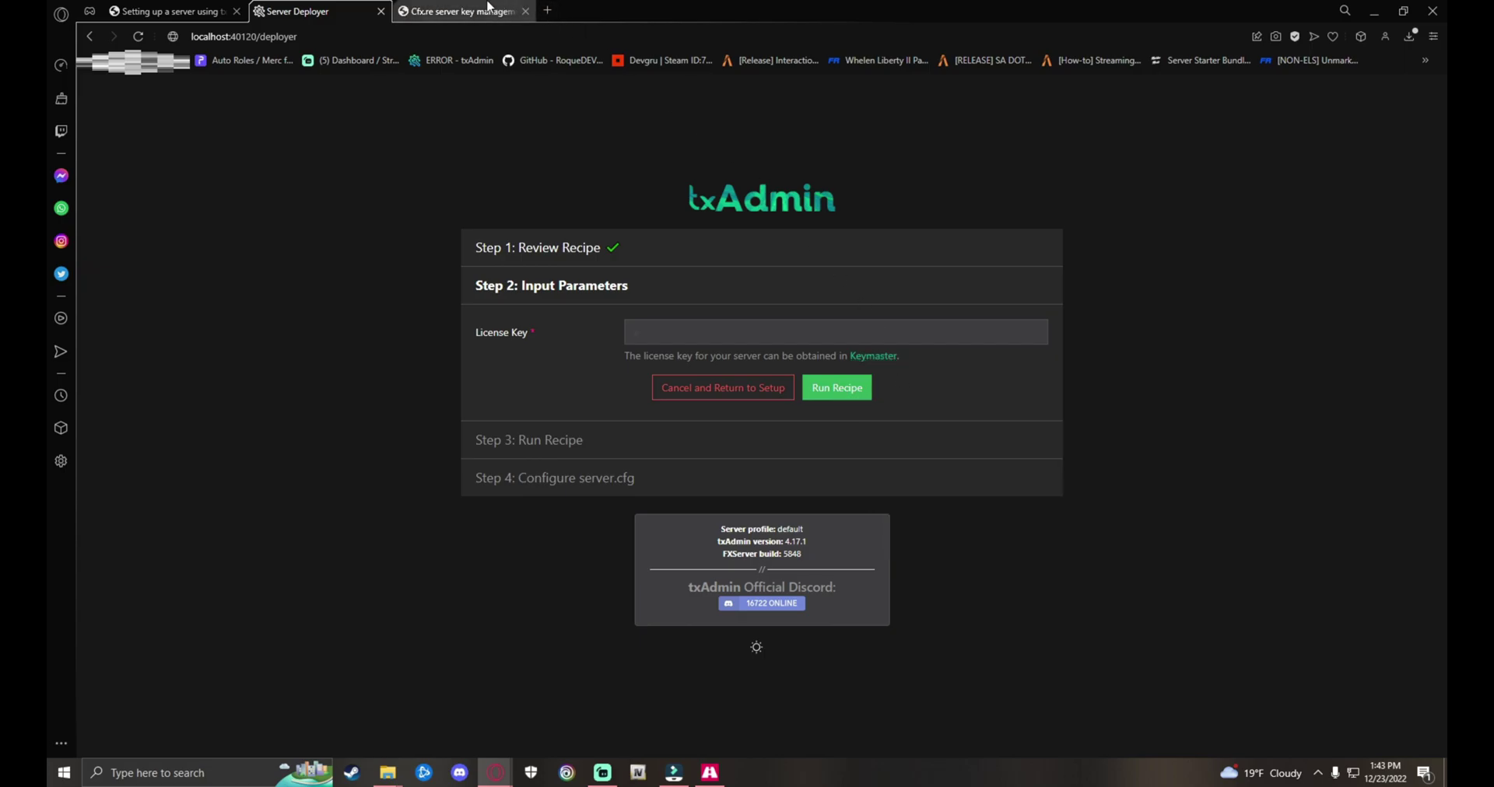
Step: In Keymaster, start registering a new server with display name 'testkey'
click(440, 12)
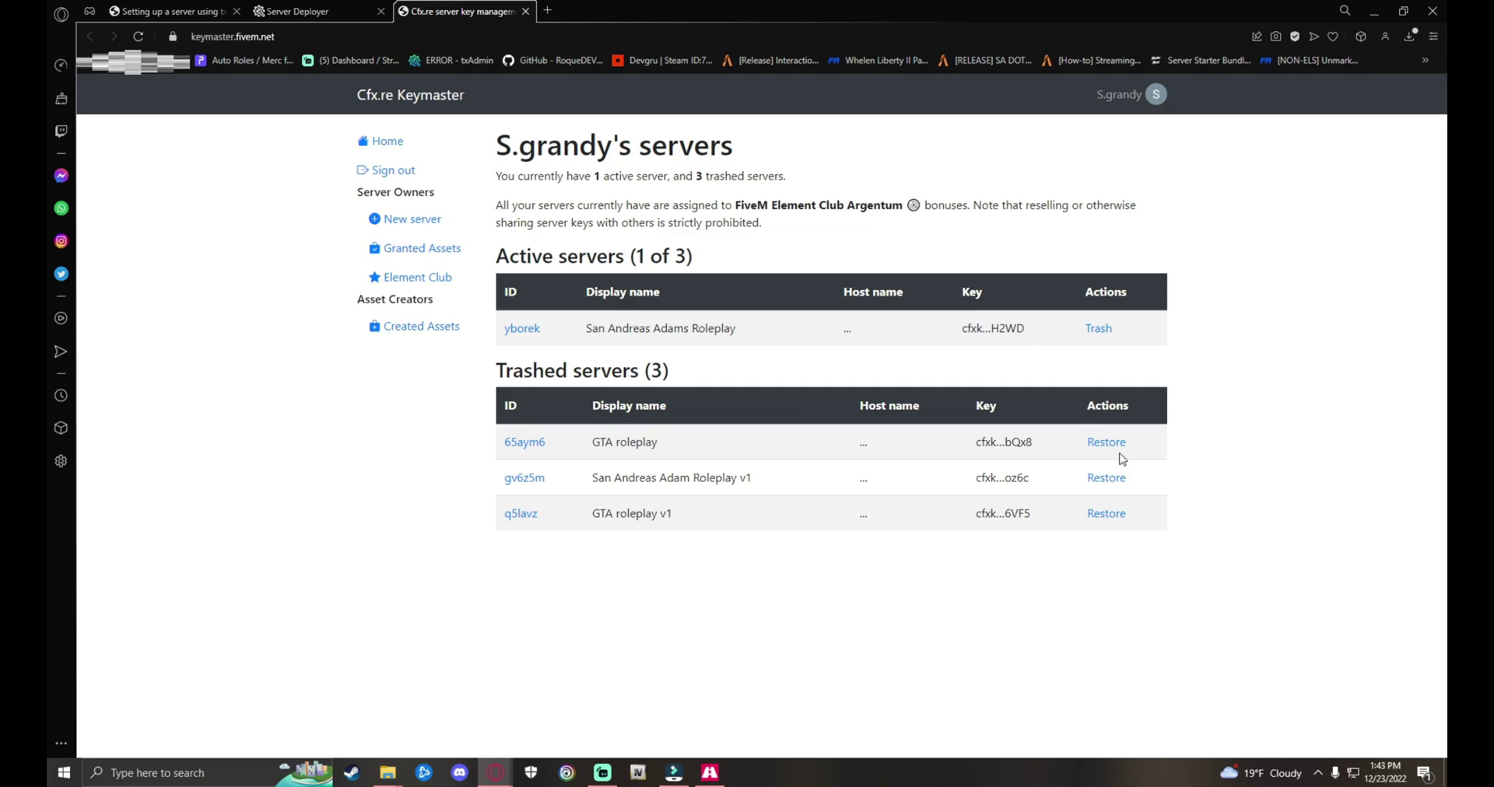
click(419, 225)
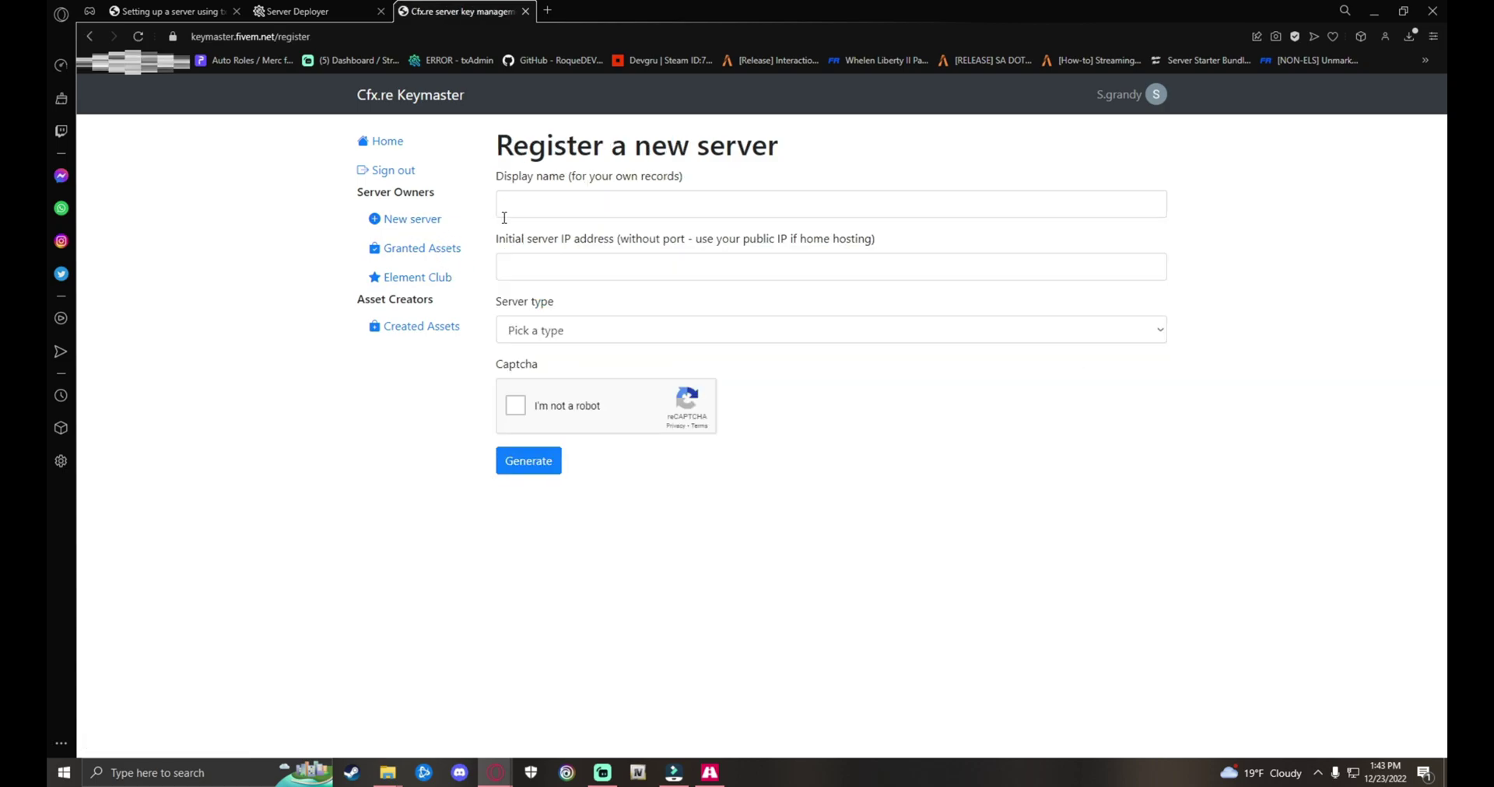
click(567, 206)
text(test)
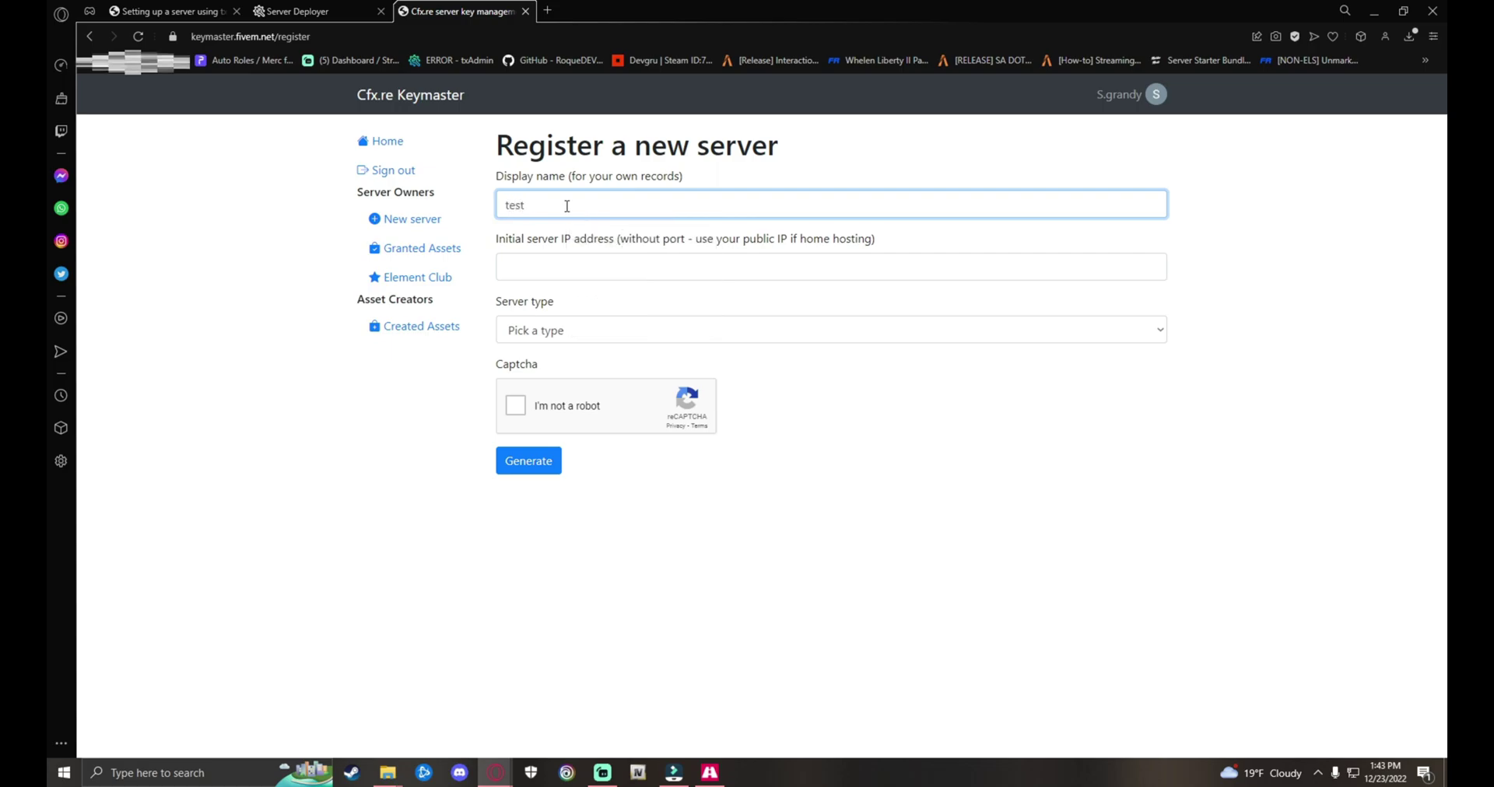
text(key)
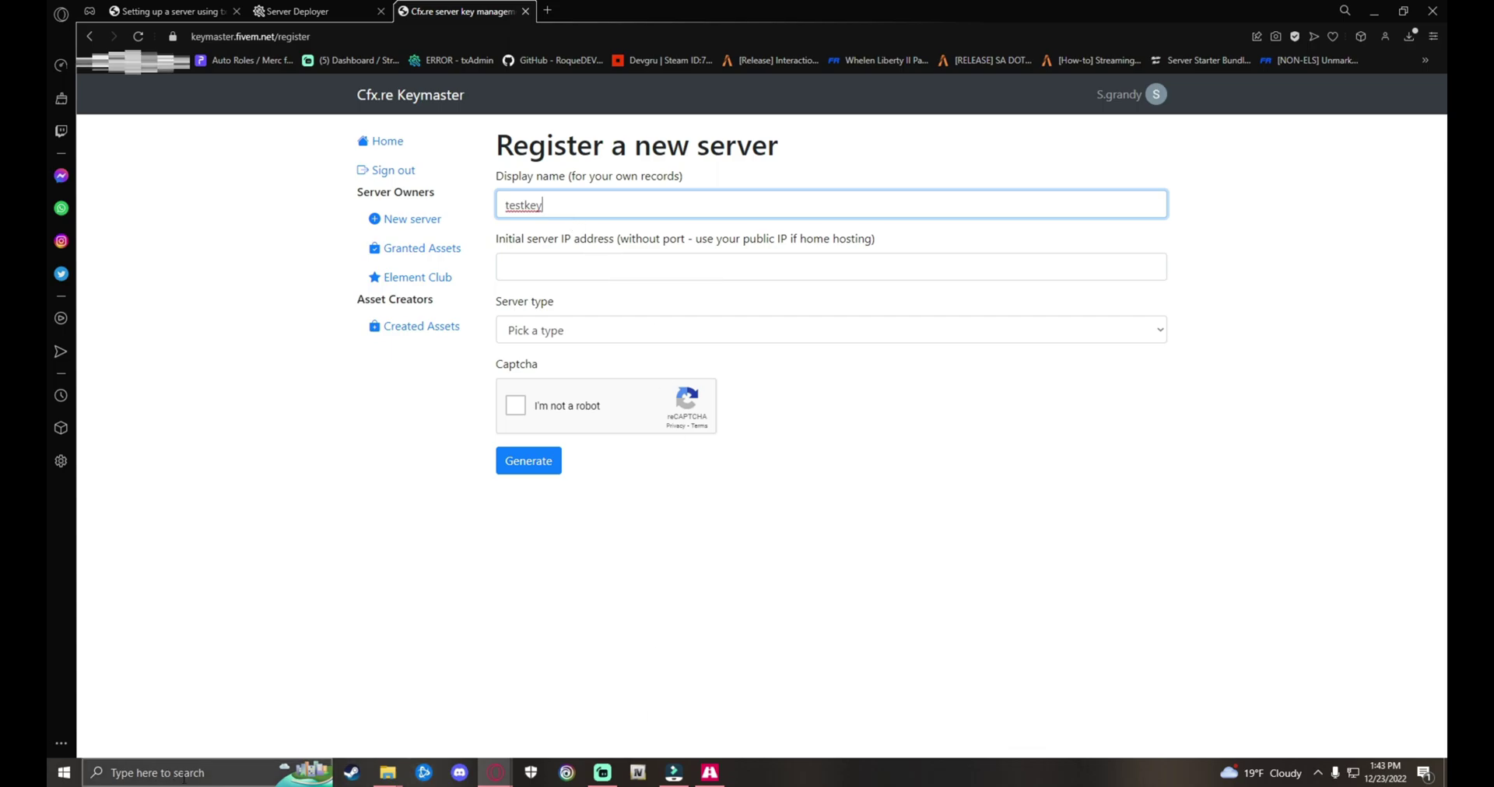
Step: Open Command Prompt from Windows search and place it beside the registration form
click(152, 774)
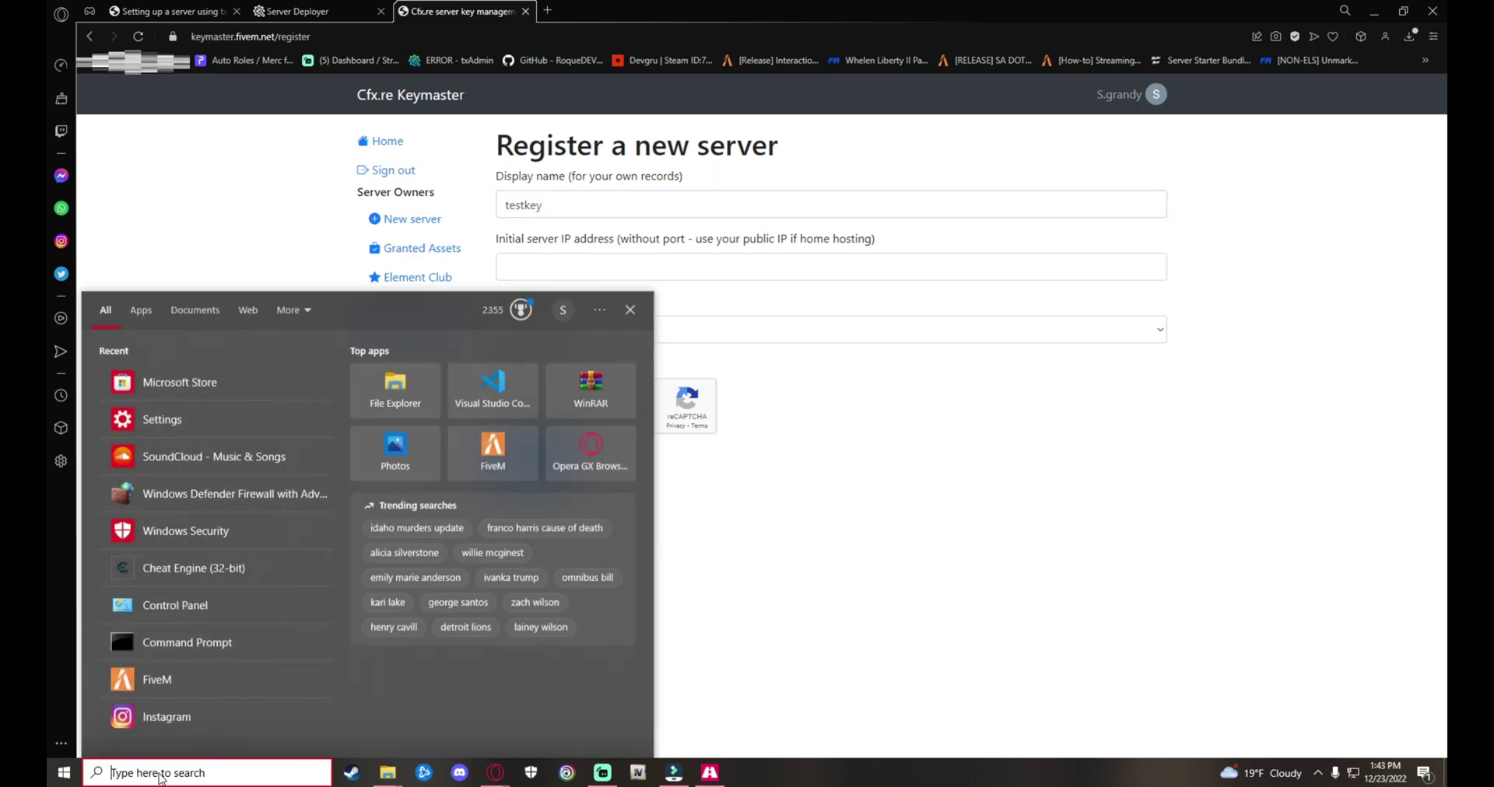
text(cmd)
click(417, 491)
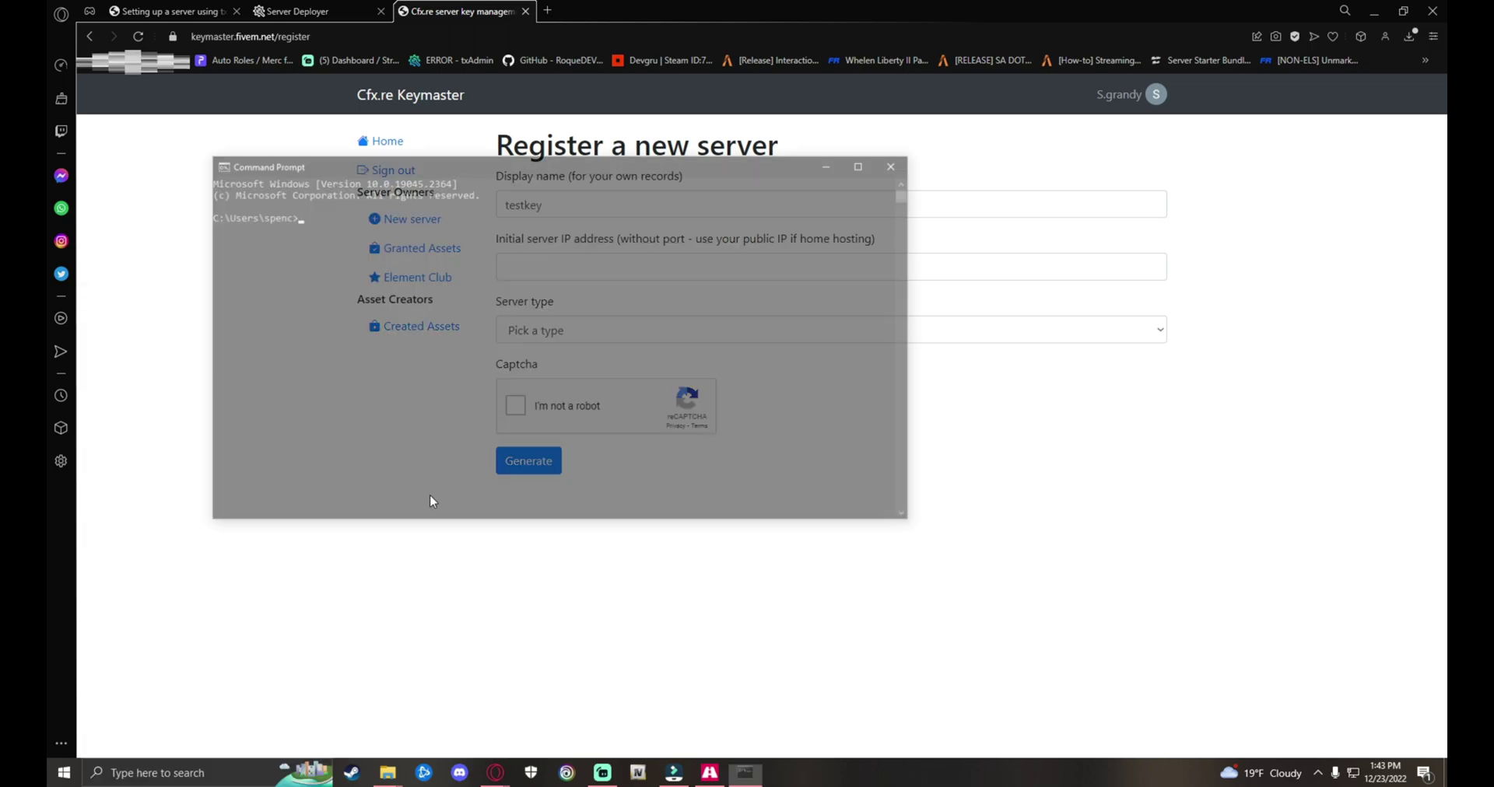
drag(530, 159, 819, 246)
click(667, 293)
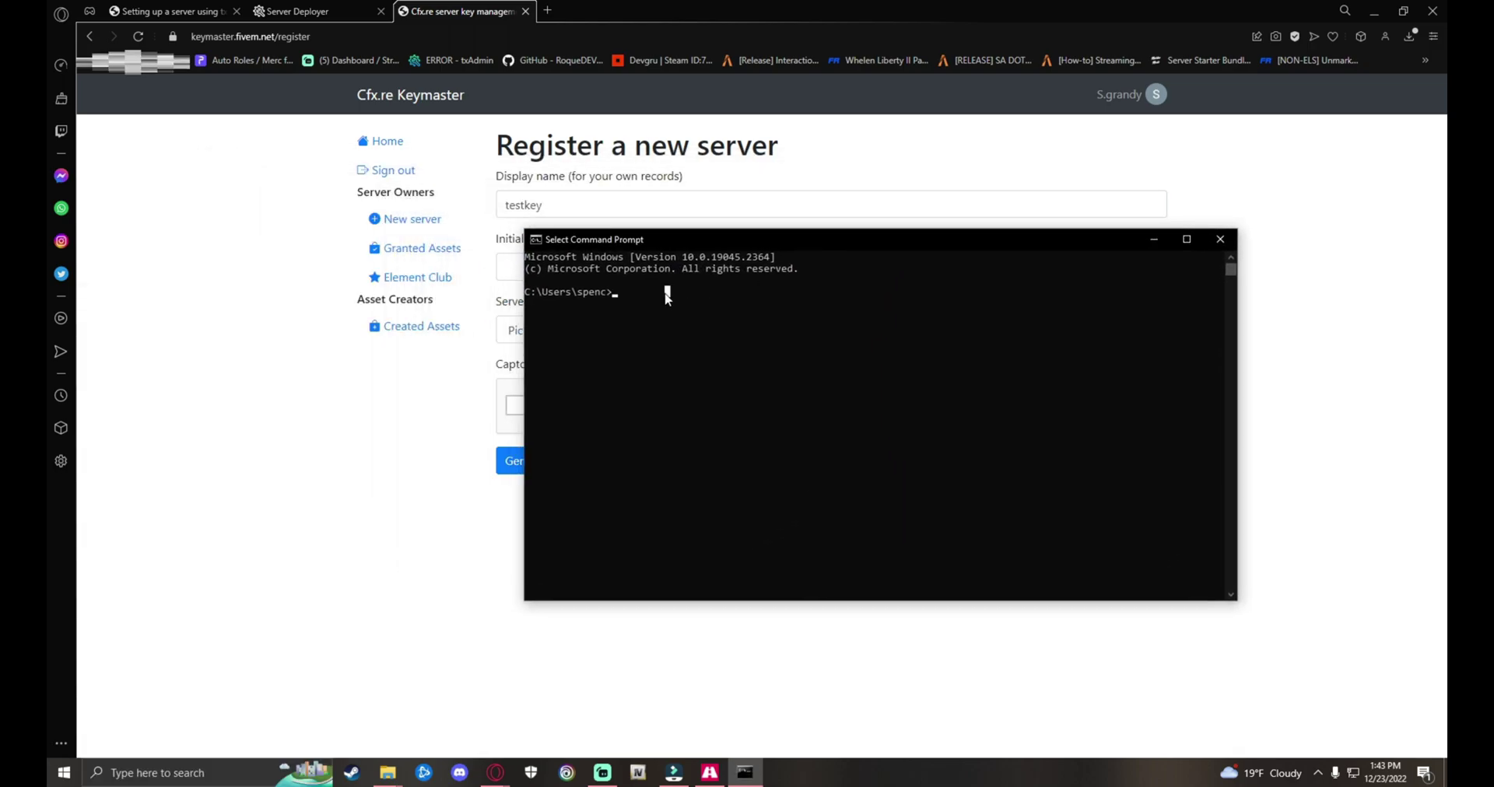
Step: Run ipconfig and copy the default gateway address 192.168.0.1
text(ipc)
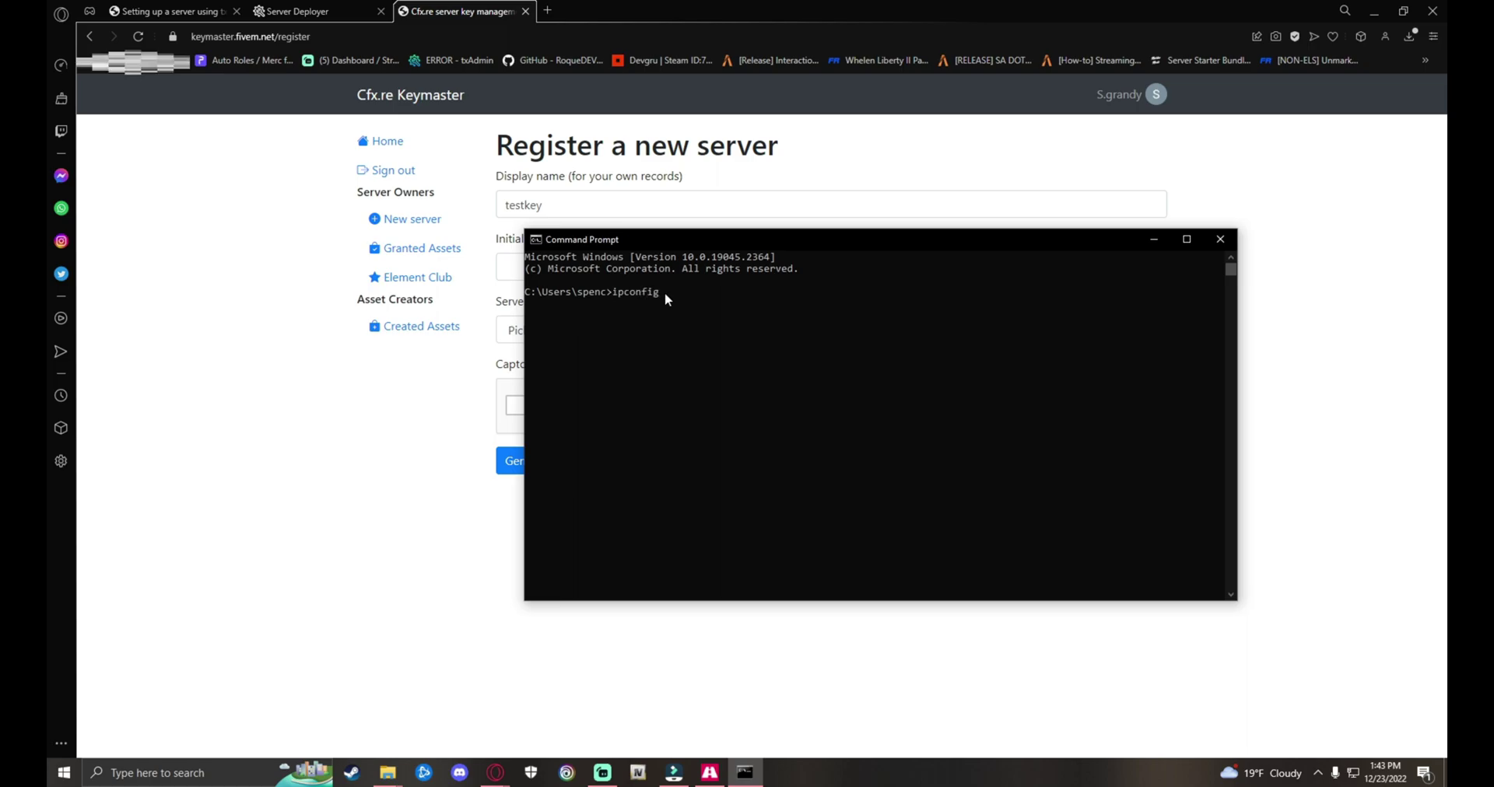
text(onfig)
key(Return)
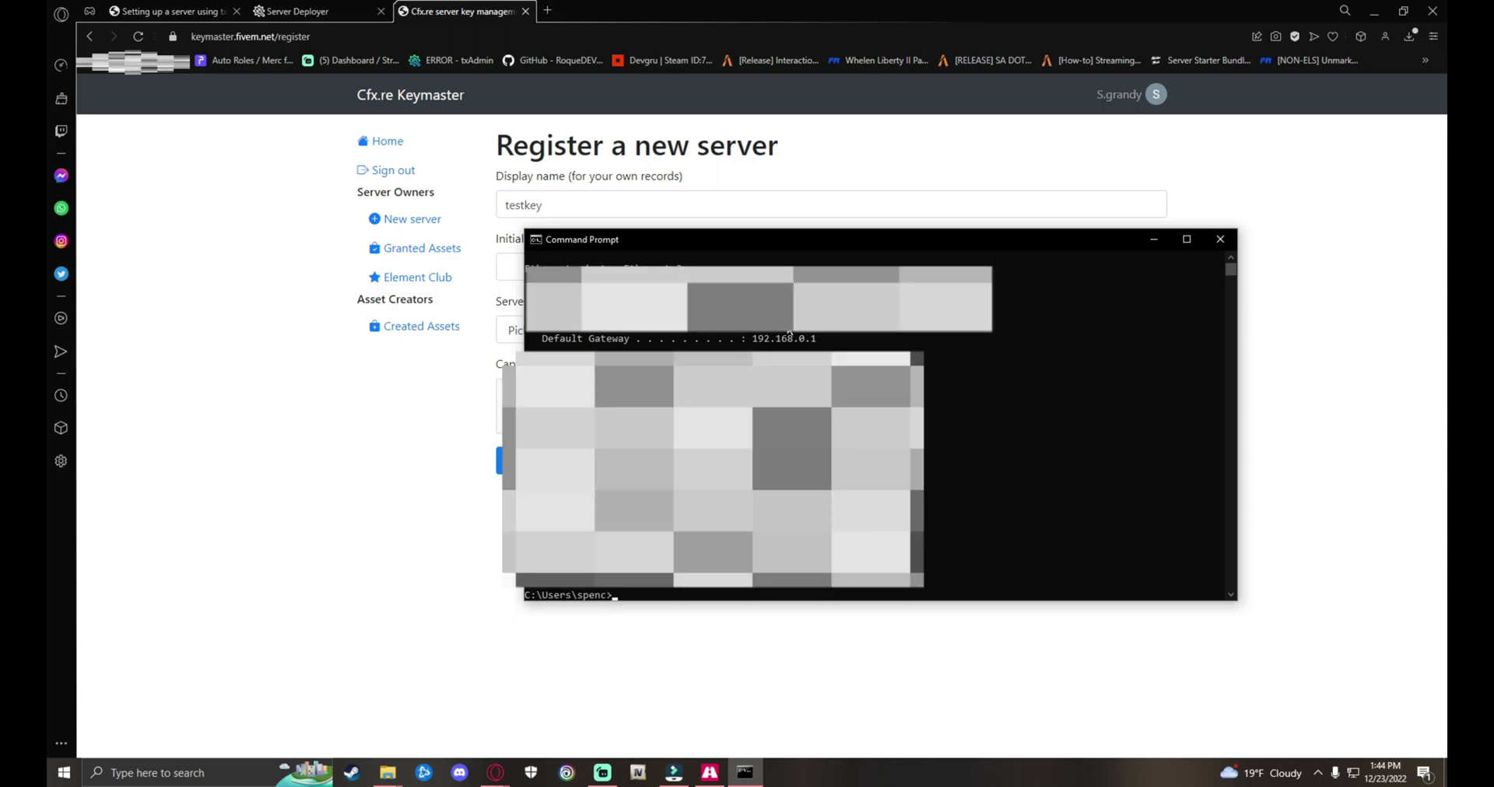
click(766, 347)
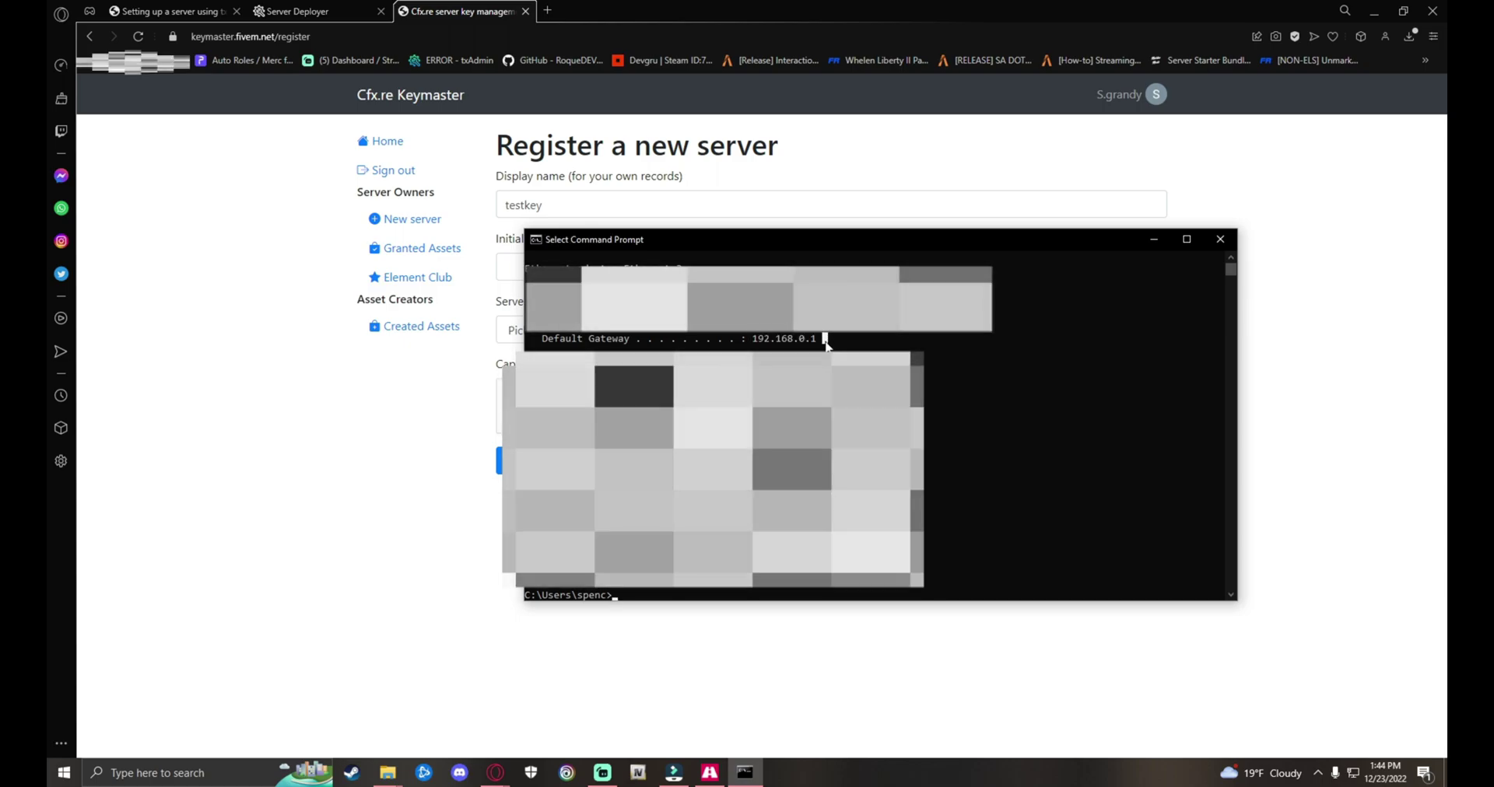
drag(751, 340, 815, 340)
key(ctrl+c)
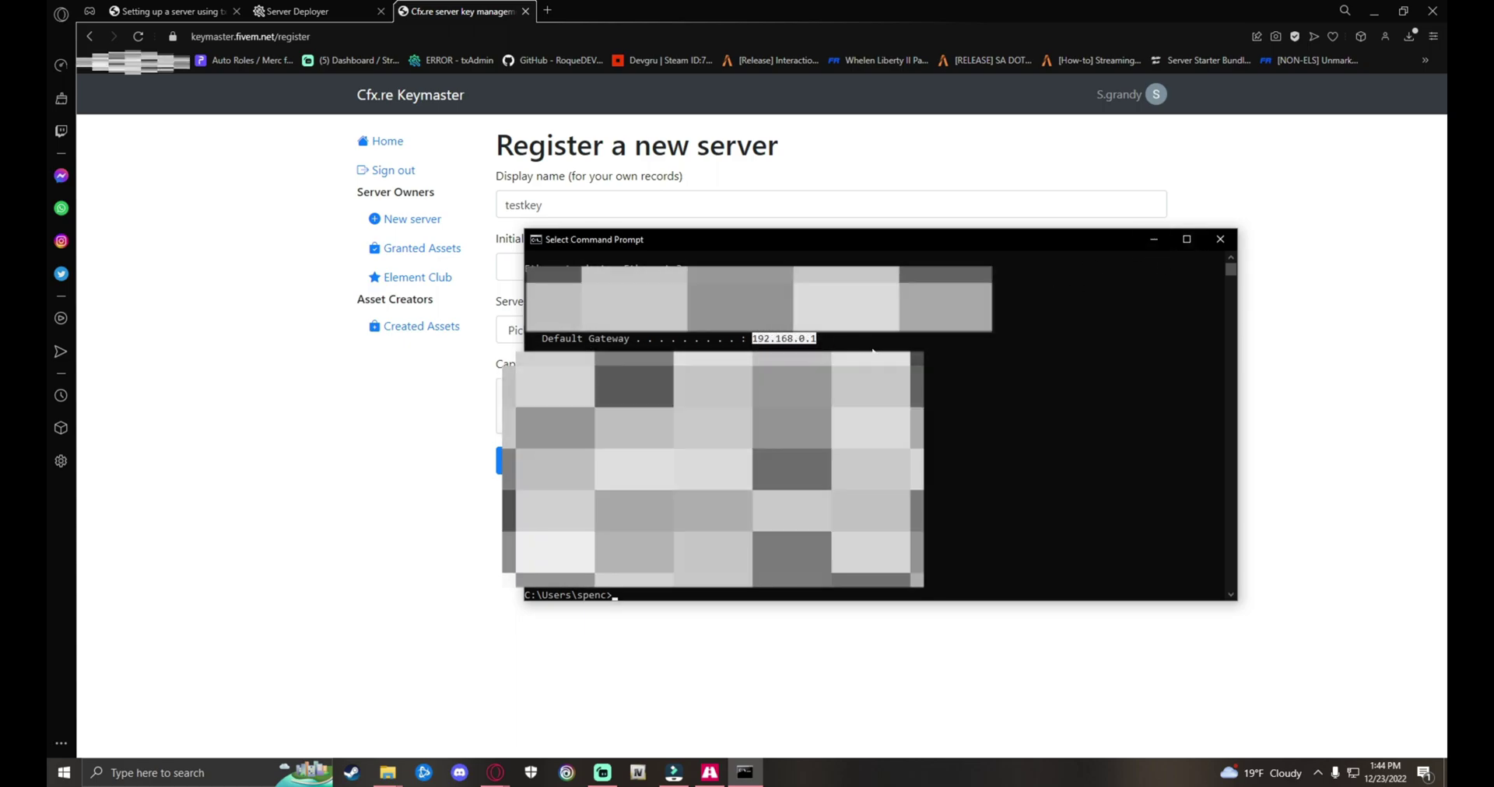
key(ctrl+c)
Step: Enter 192.168.0.1 as the server IP and choose Other/Home hosted as server type
click(1220, 241)
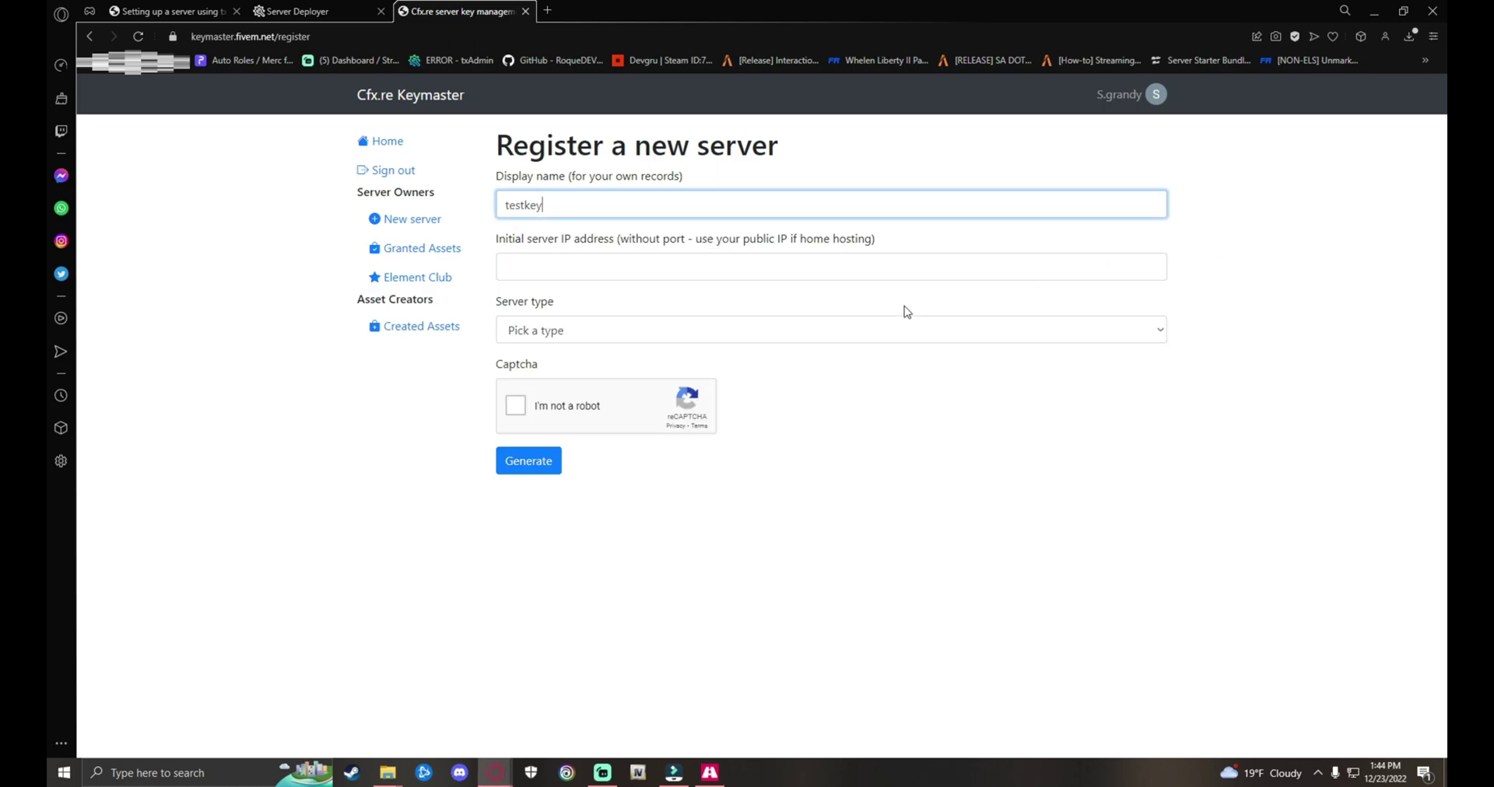
click(600, 264)
key(ctrl+v)
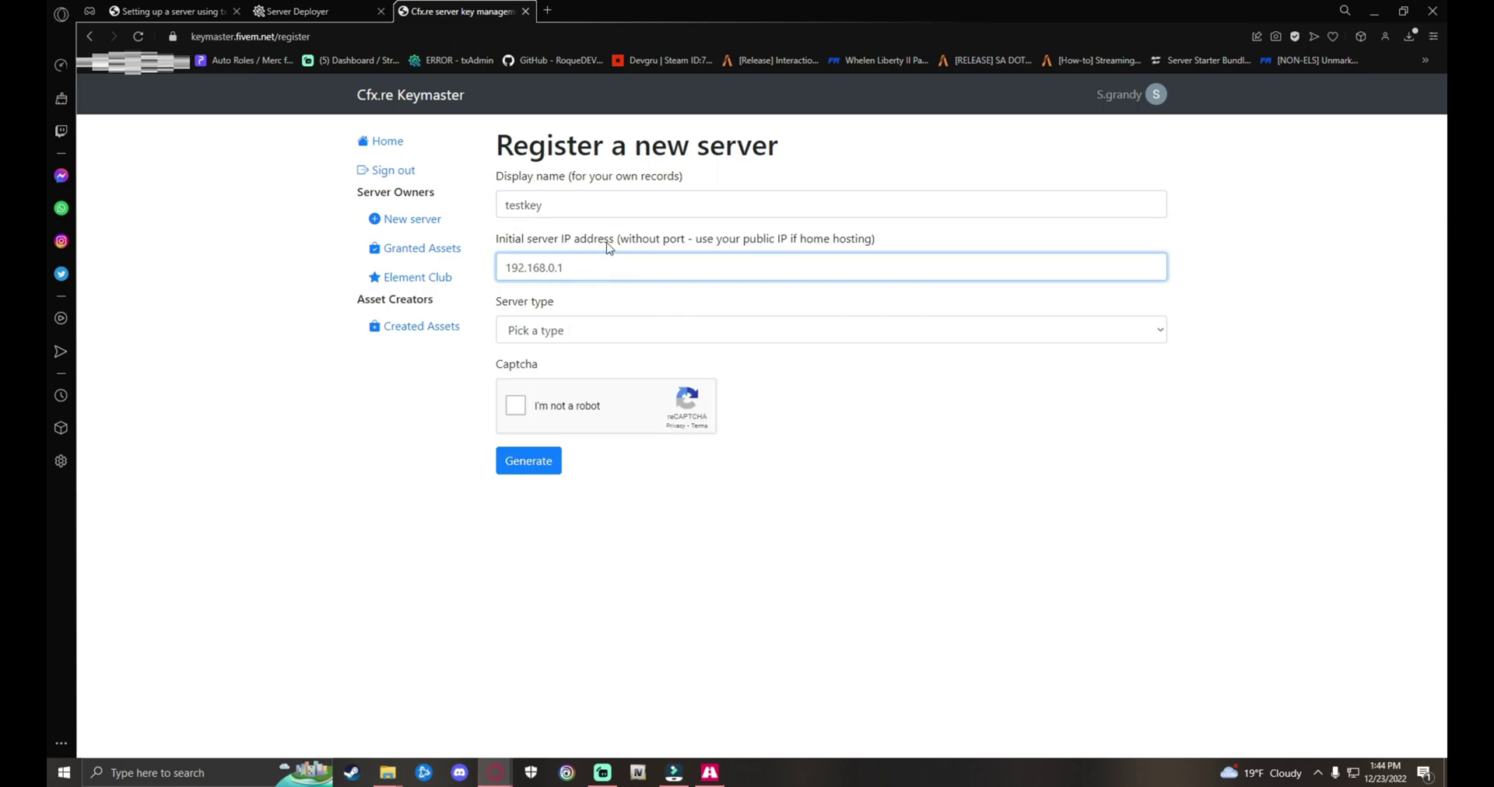
click(575, 340)
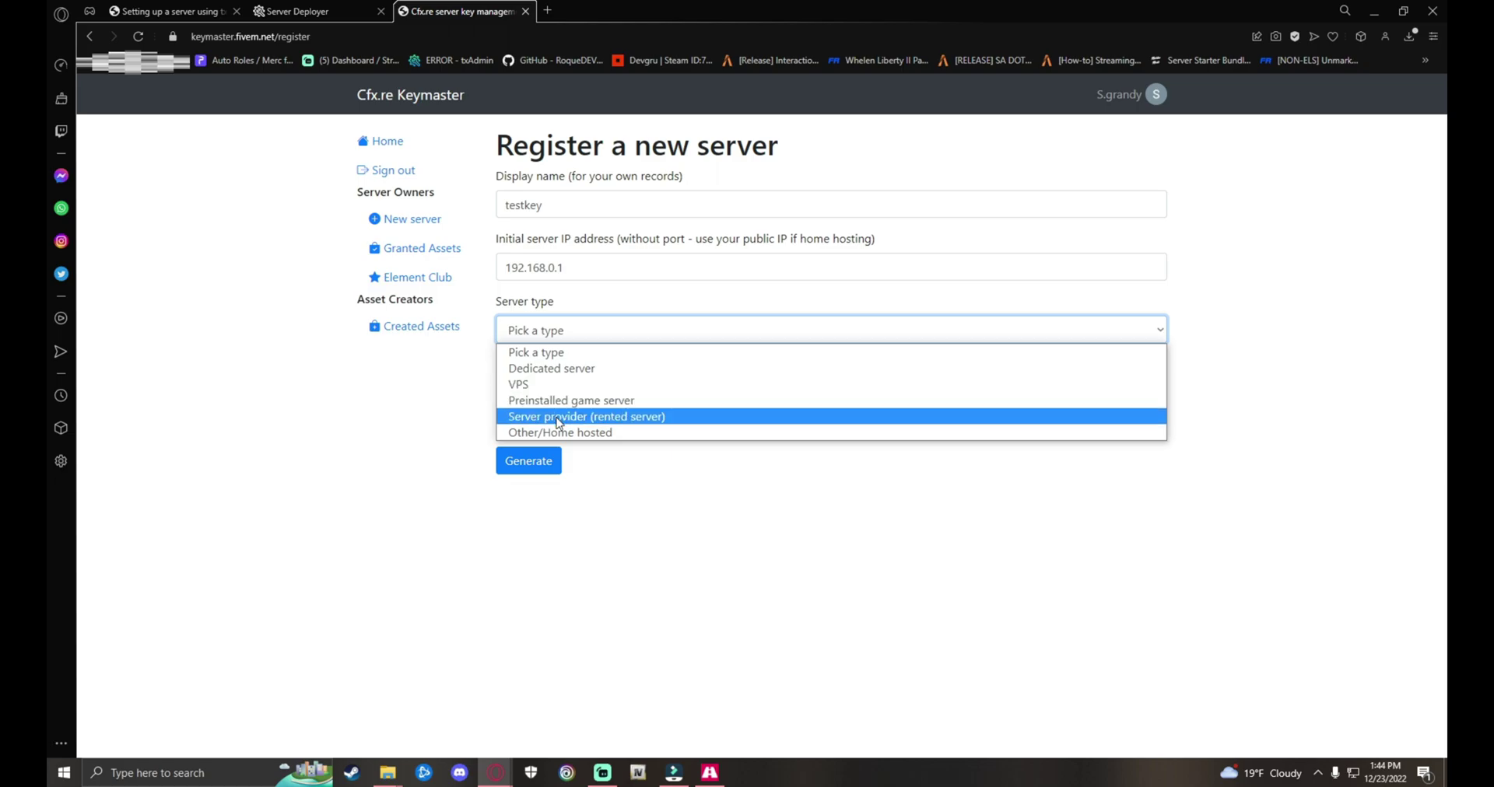
click(564, 432)
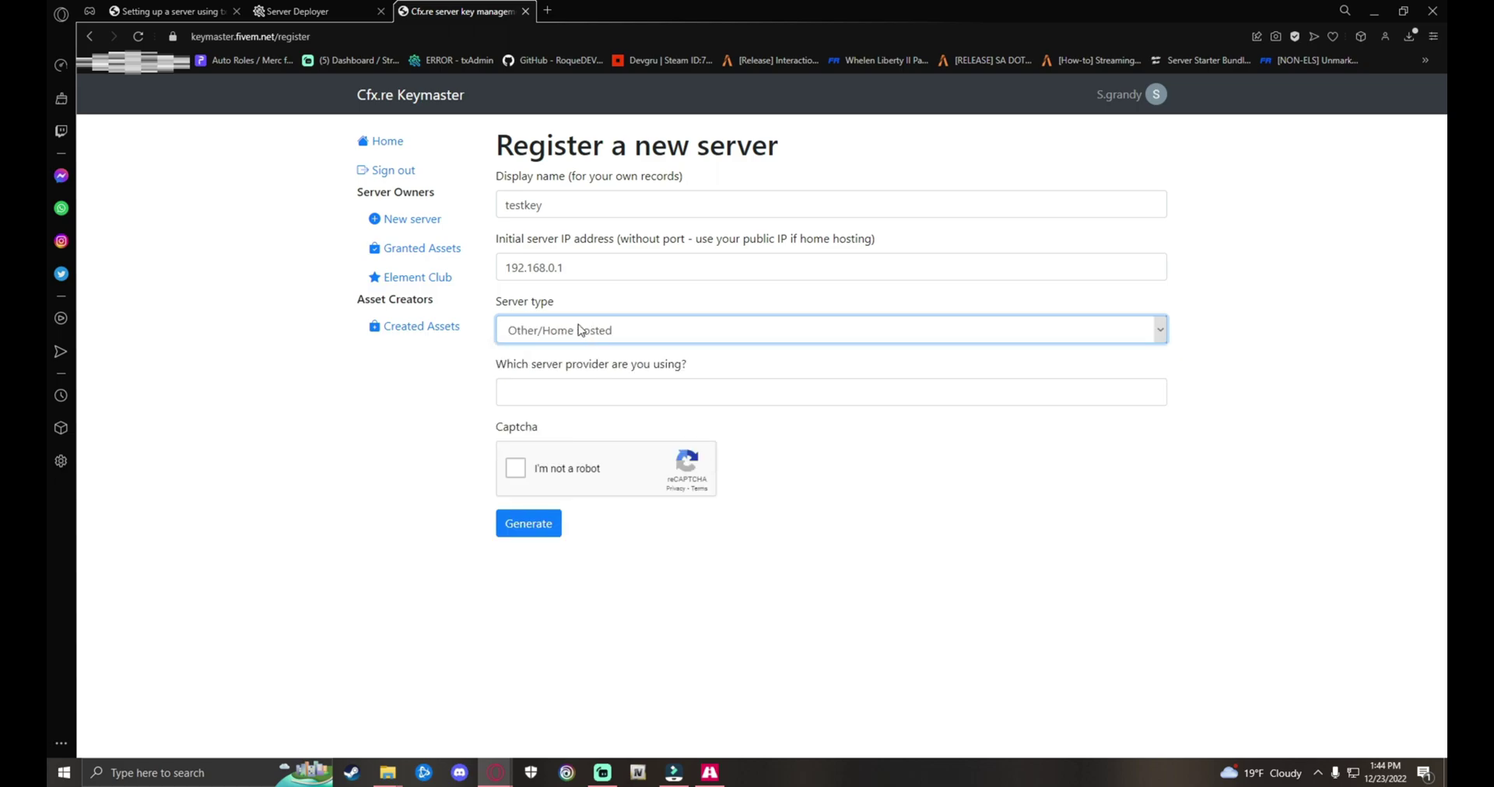
Step: Enter 'Home Hosted' as the server provider
click(646, 392)
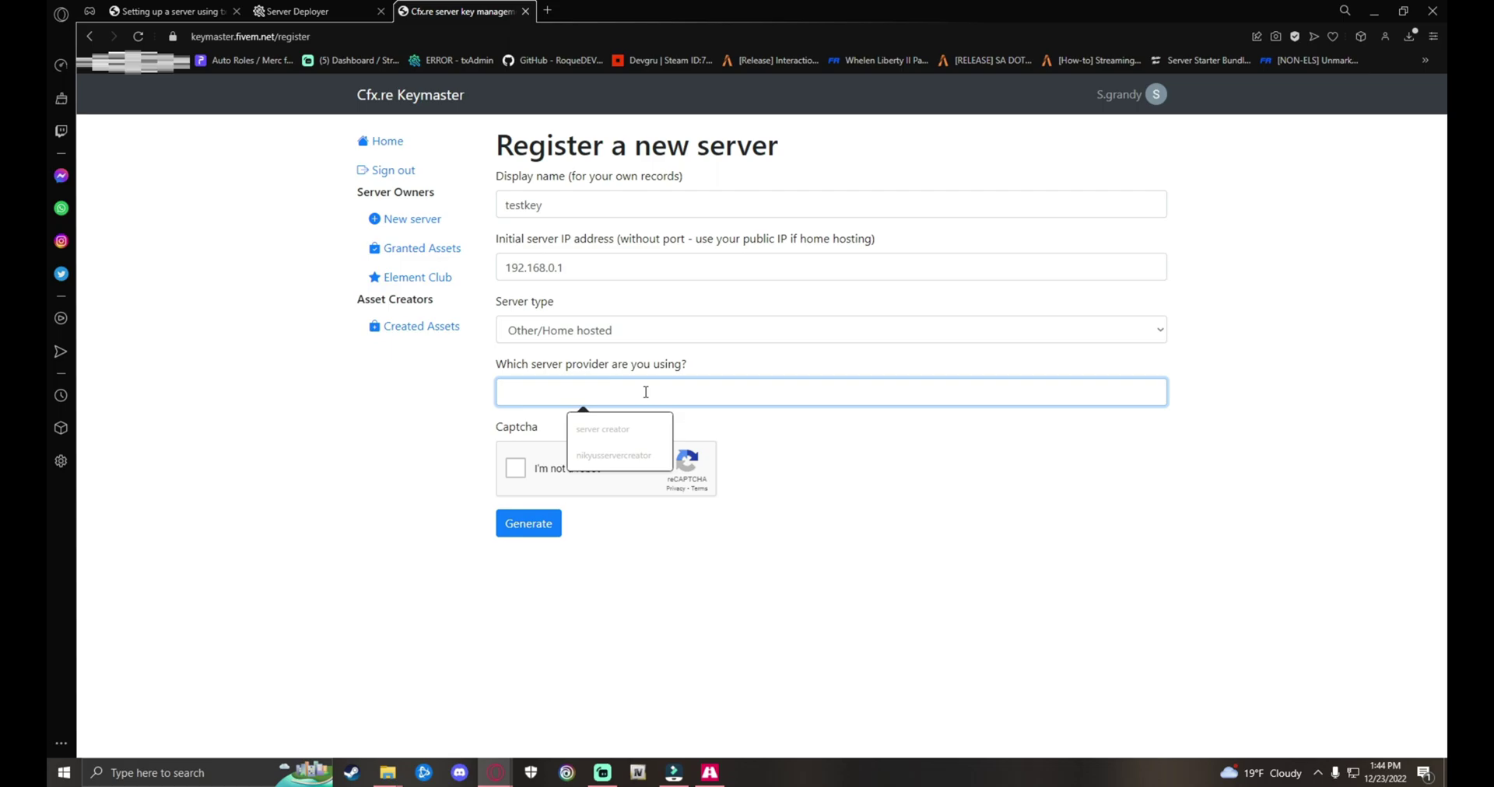
text(hom)
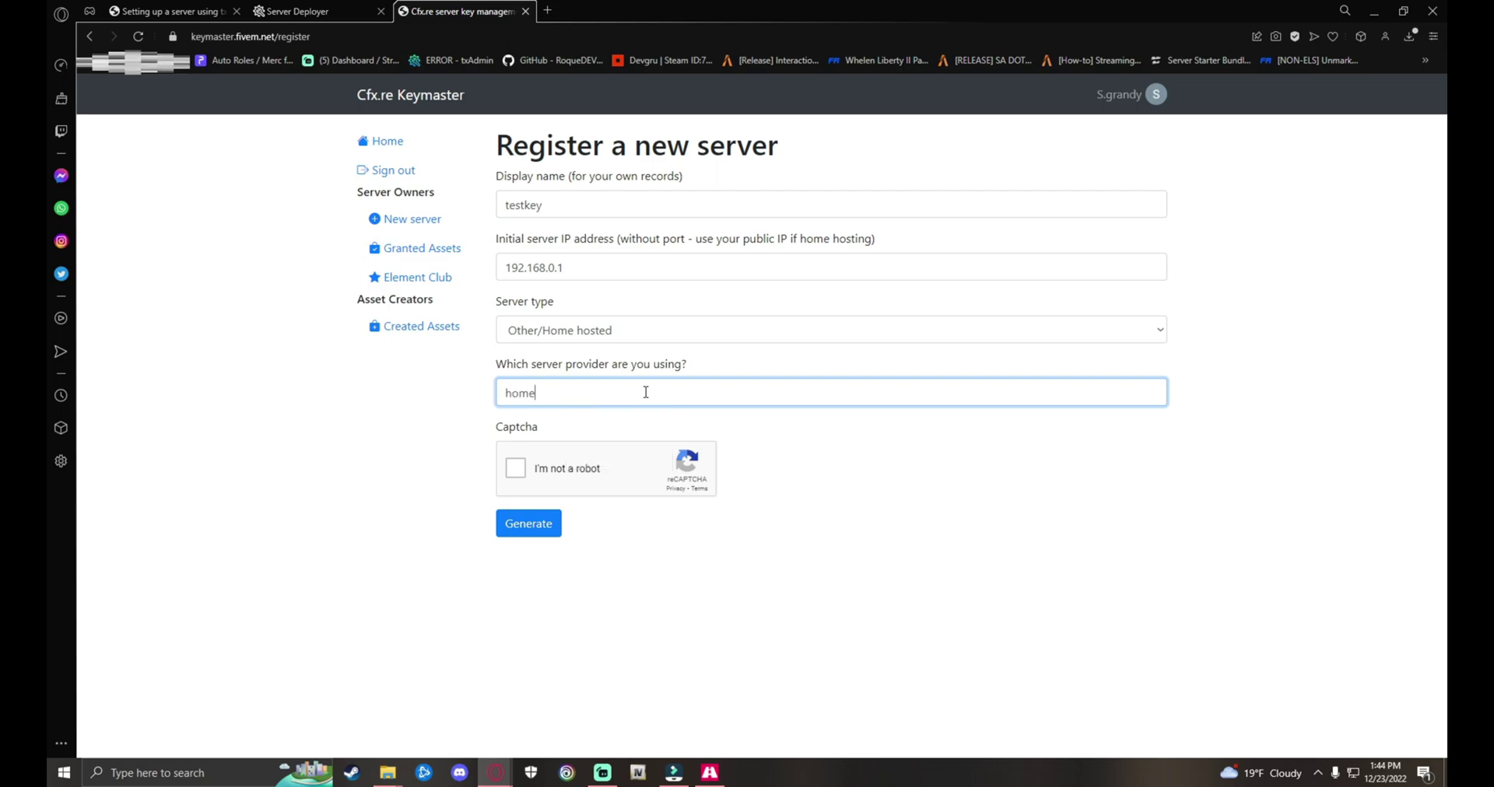
text(e)
key(BackSpace)
key(BackSpace)
key(BackSpace)
text(vul)
key(BackSpace)
key(BackSpace)
key(BackSpace)
text(ome Hosted)
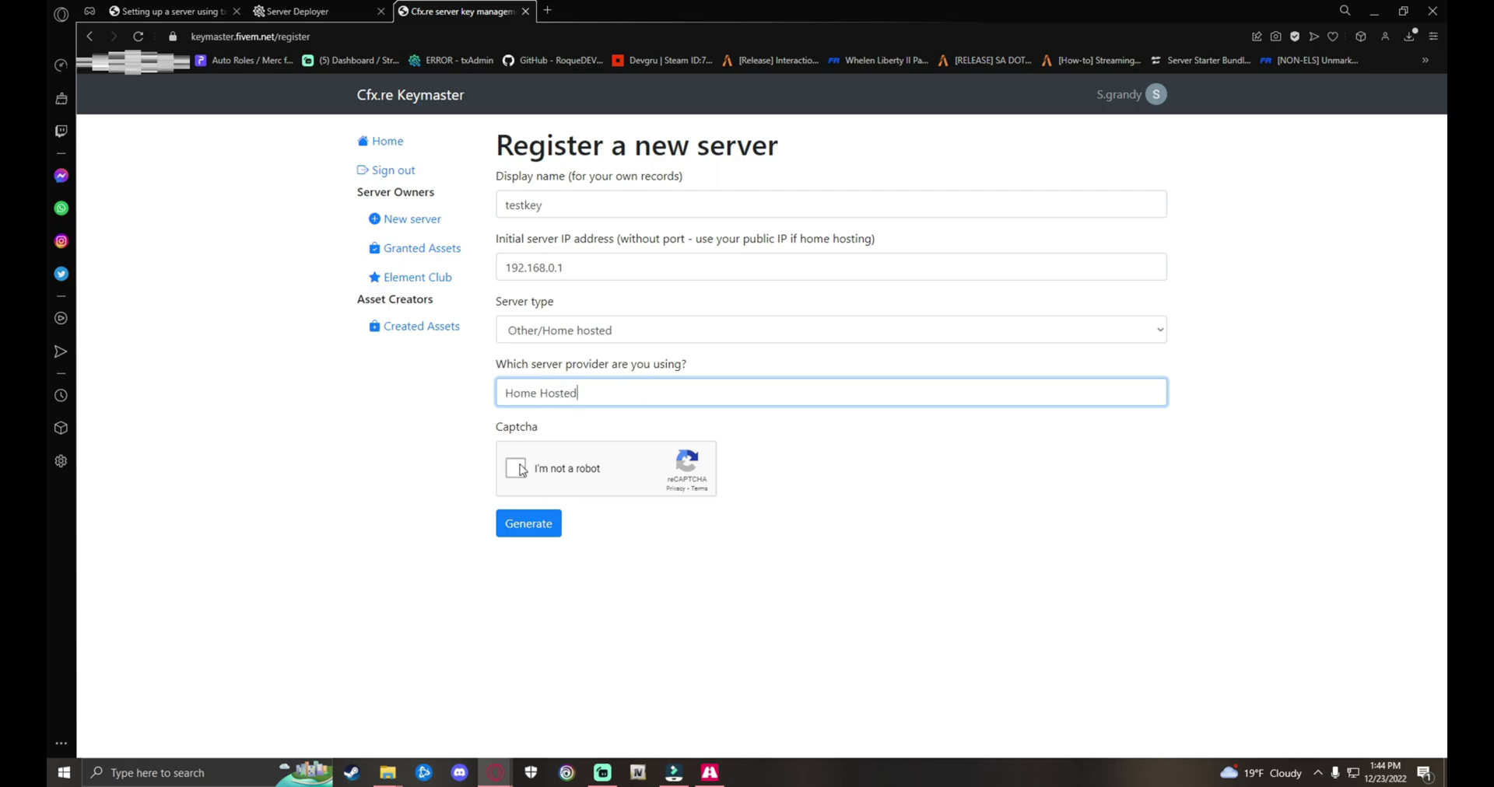
Step: Pass the captcha, generate the testkey license key and copy it
click(516, 468)
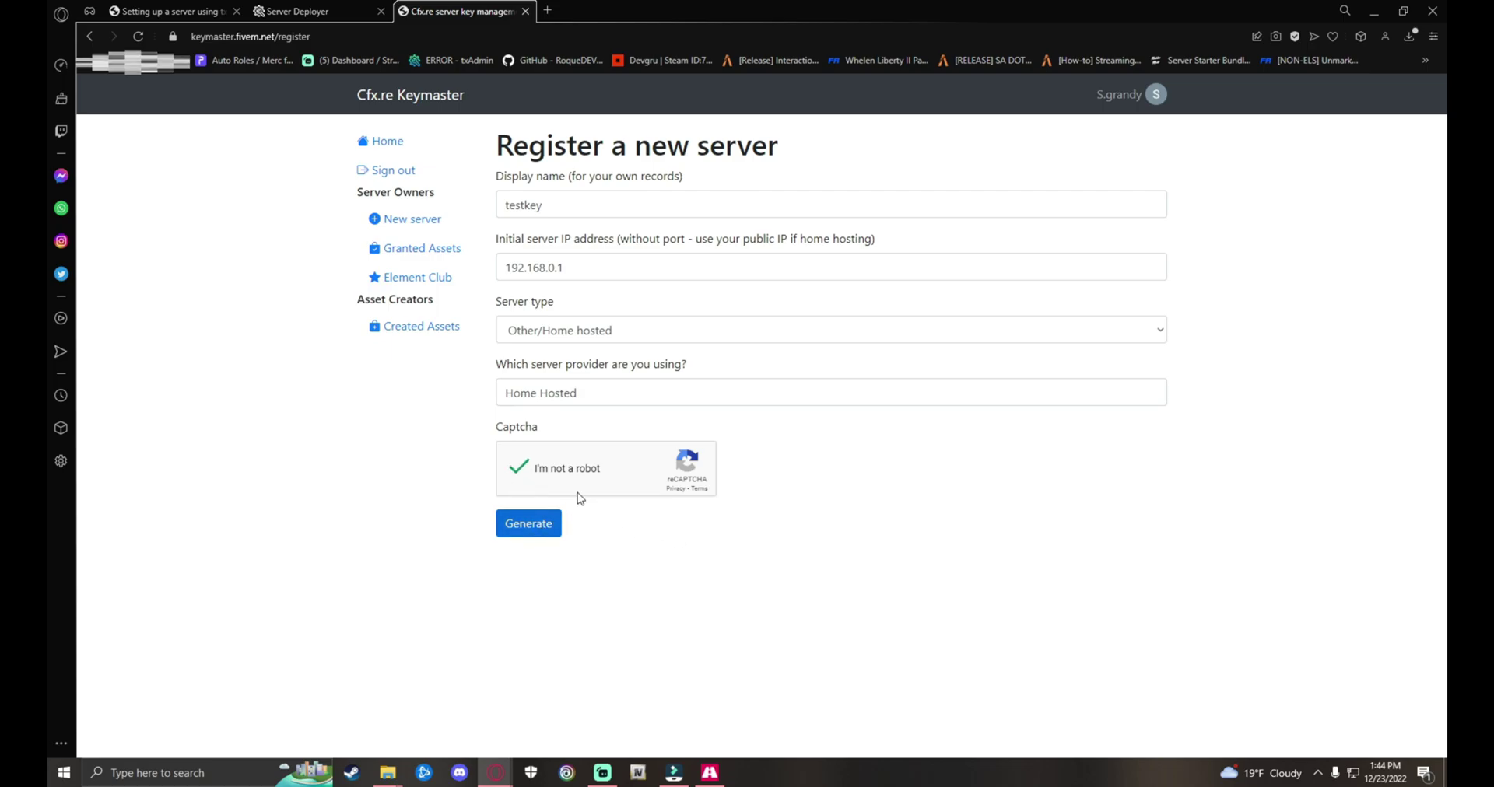
click(519, 526)
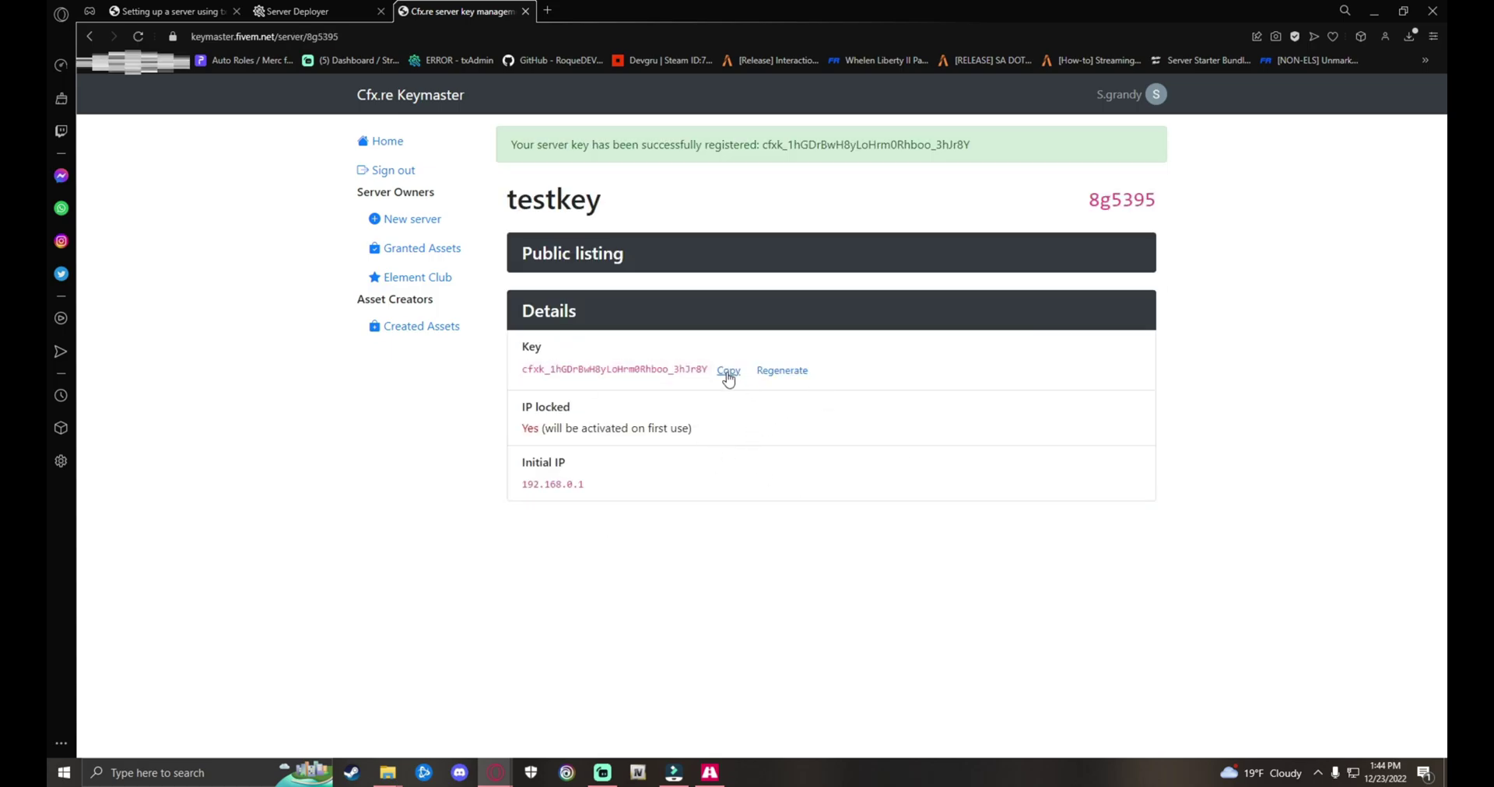
mouse_move(611, 369)
click(729, 371)
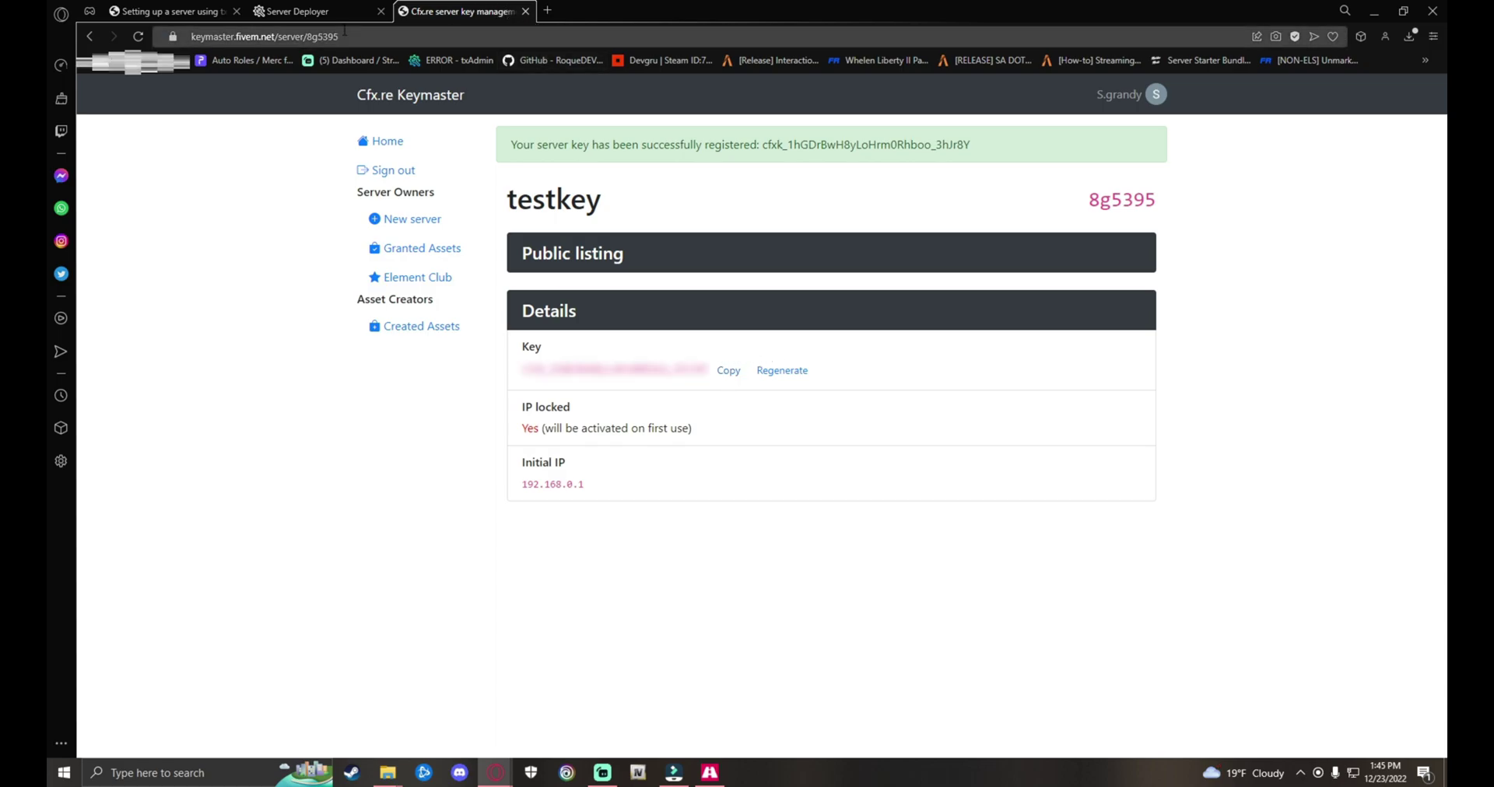
click(327, 12)
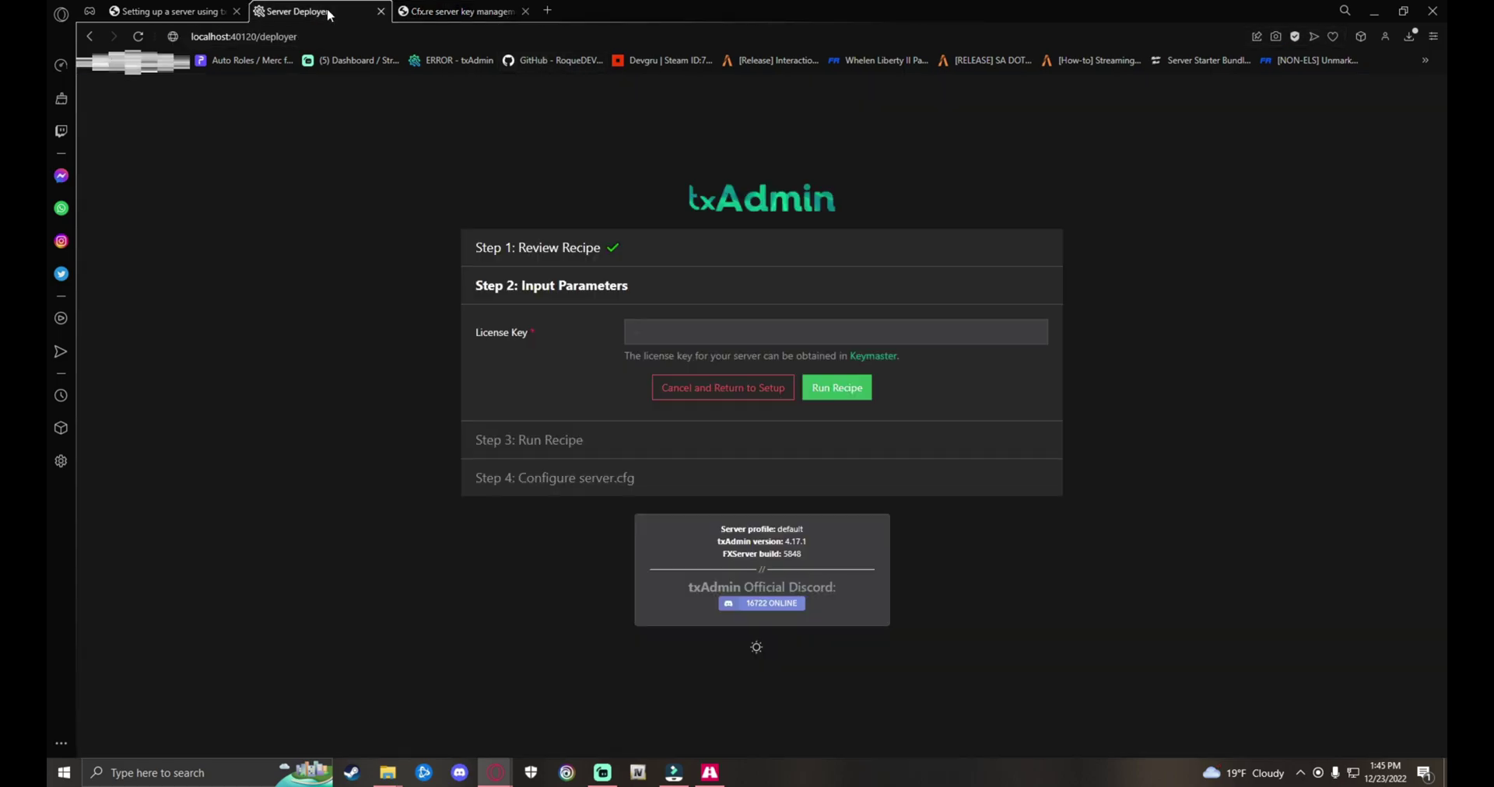
Step: Paste the copied license key into the deployer and run the recipe
click(699, 335)
key(BackSpace)
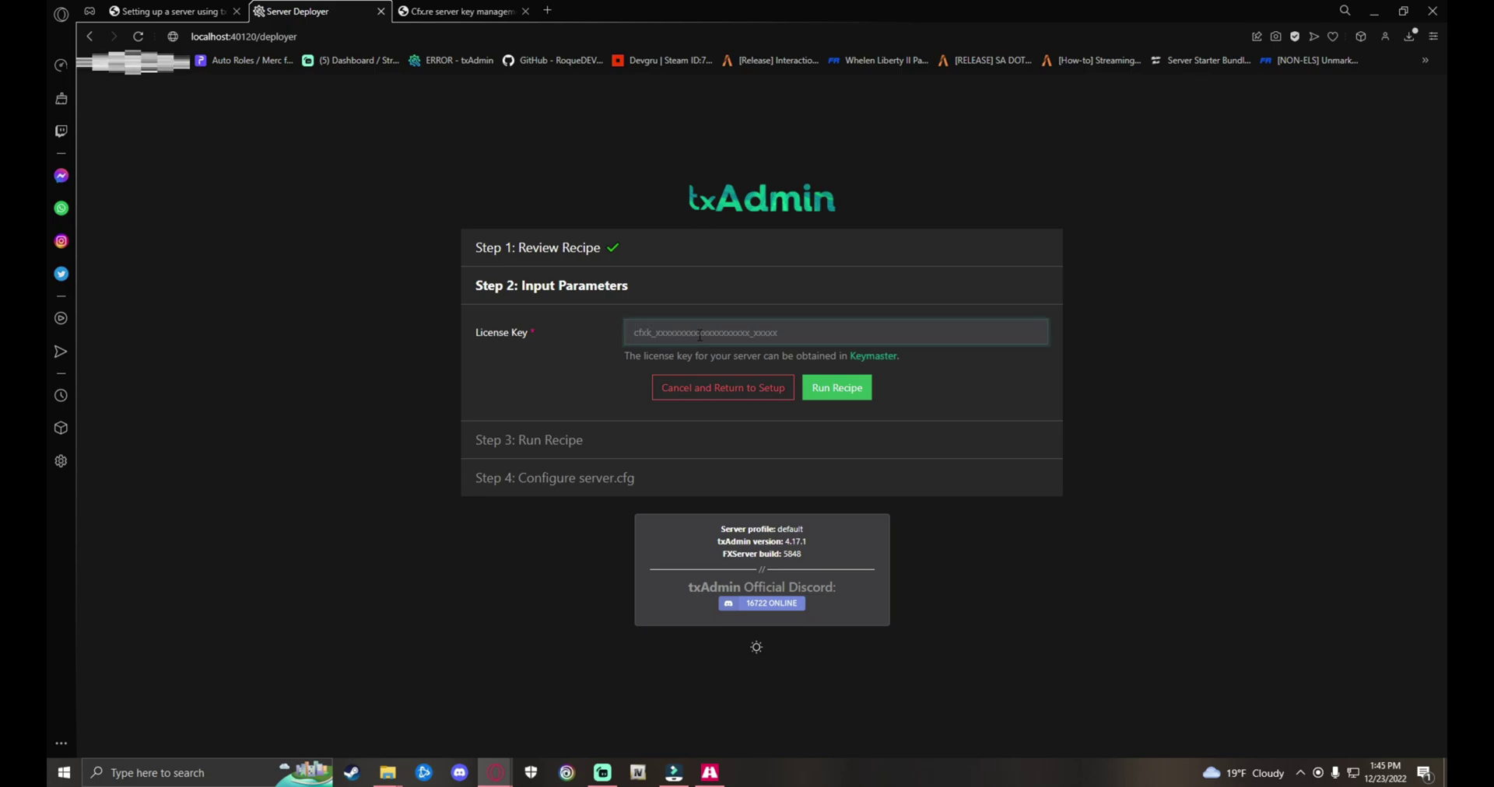
key(ctrl+v)
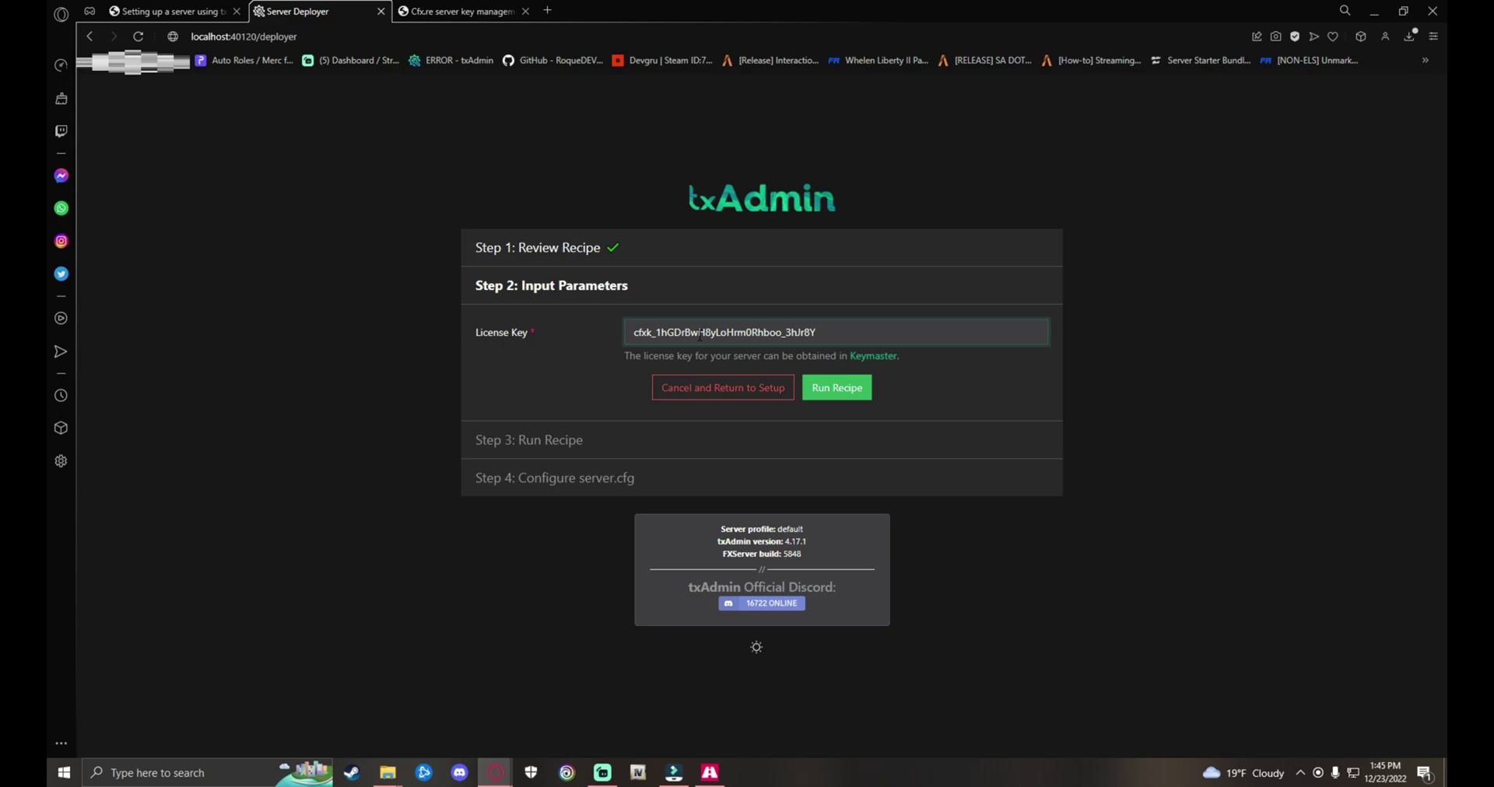
click(839, 391)
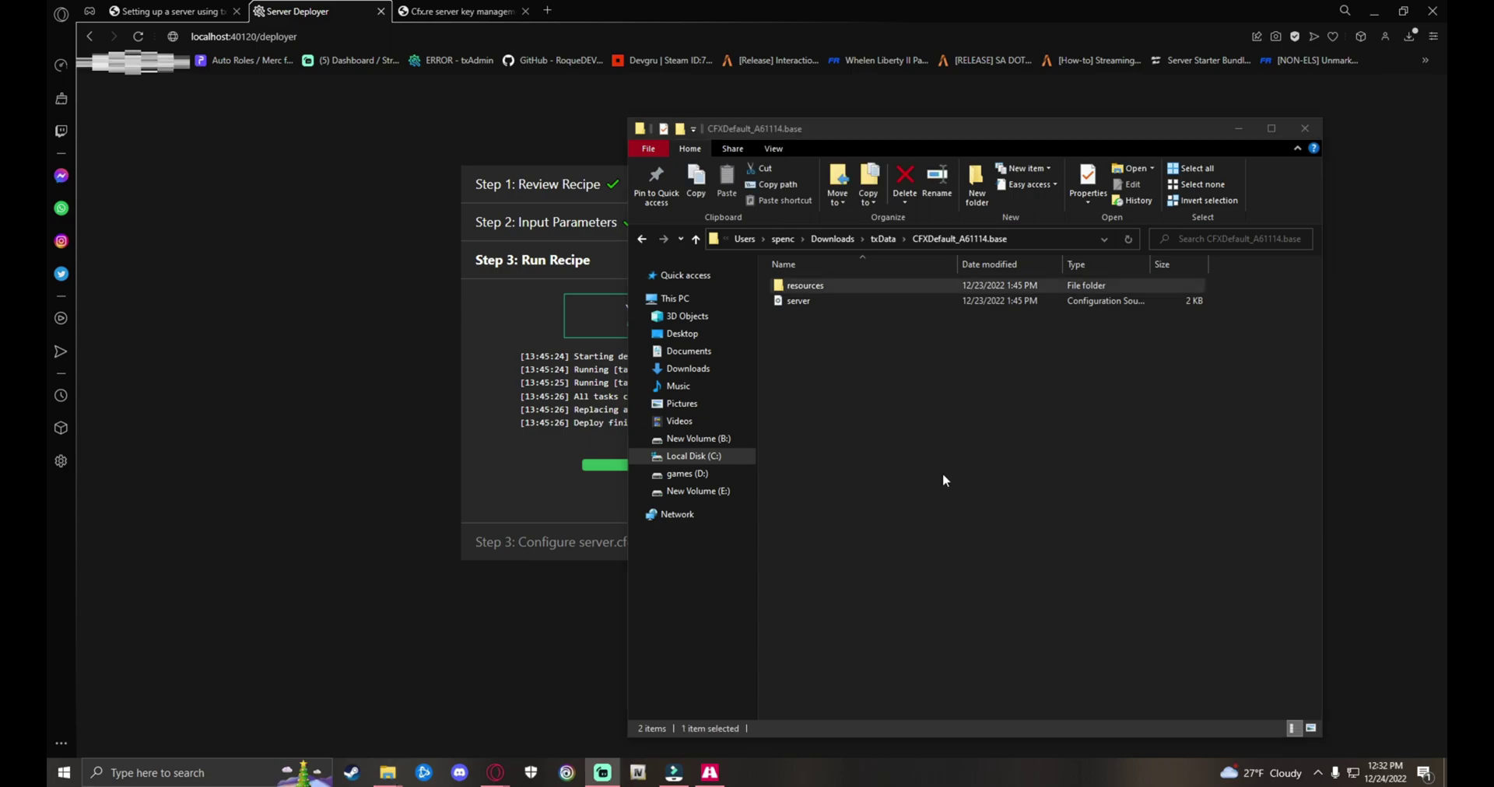
Step: Move past the finished deployment to the Configure server.cfg step
click(1241, 130)
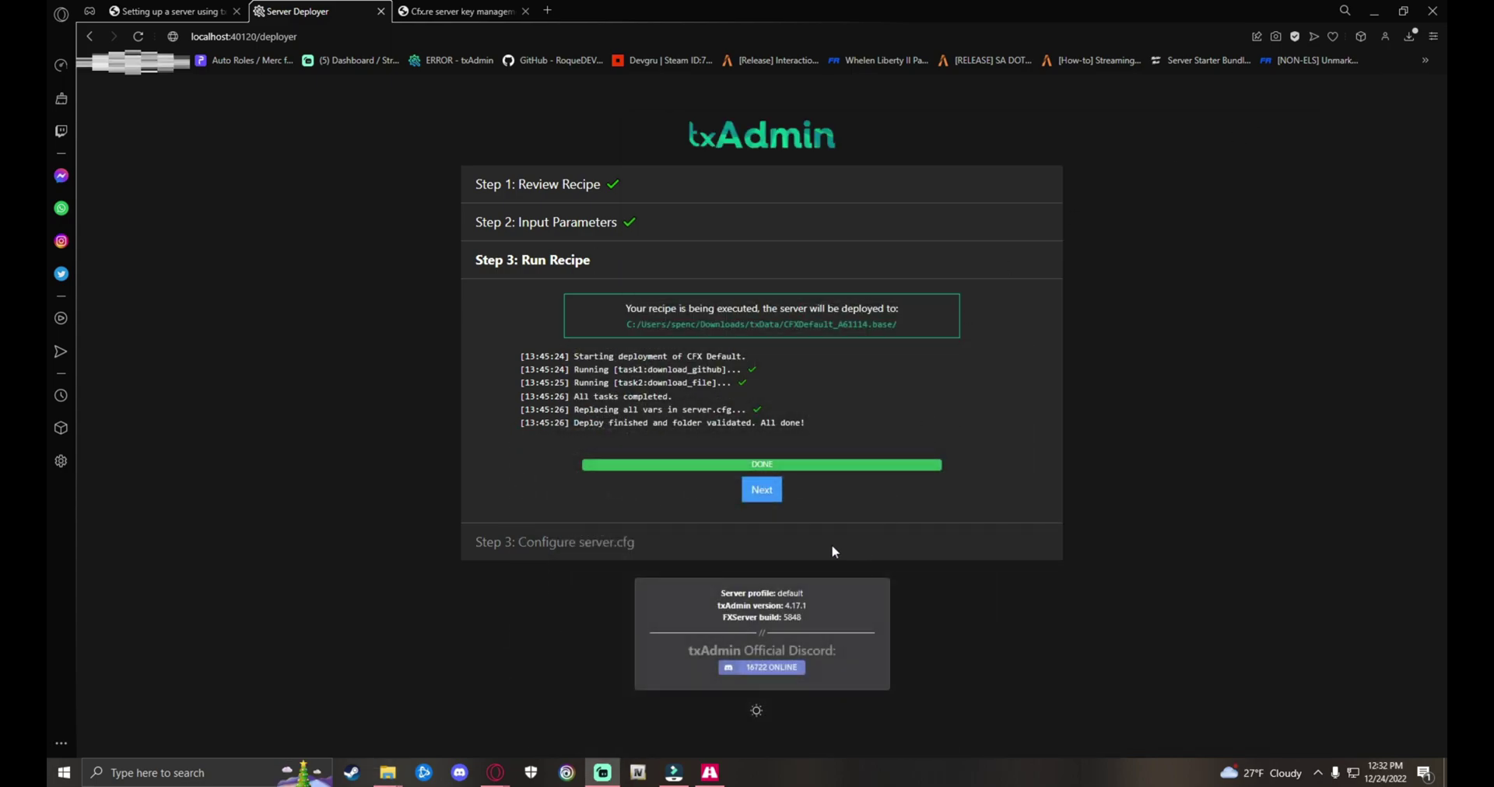
click(762, 490)
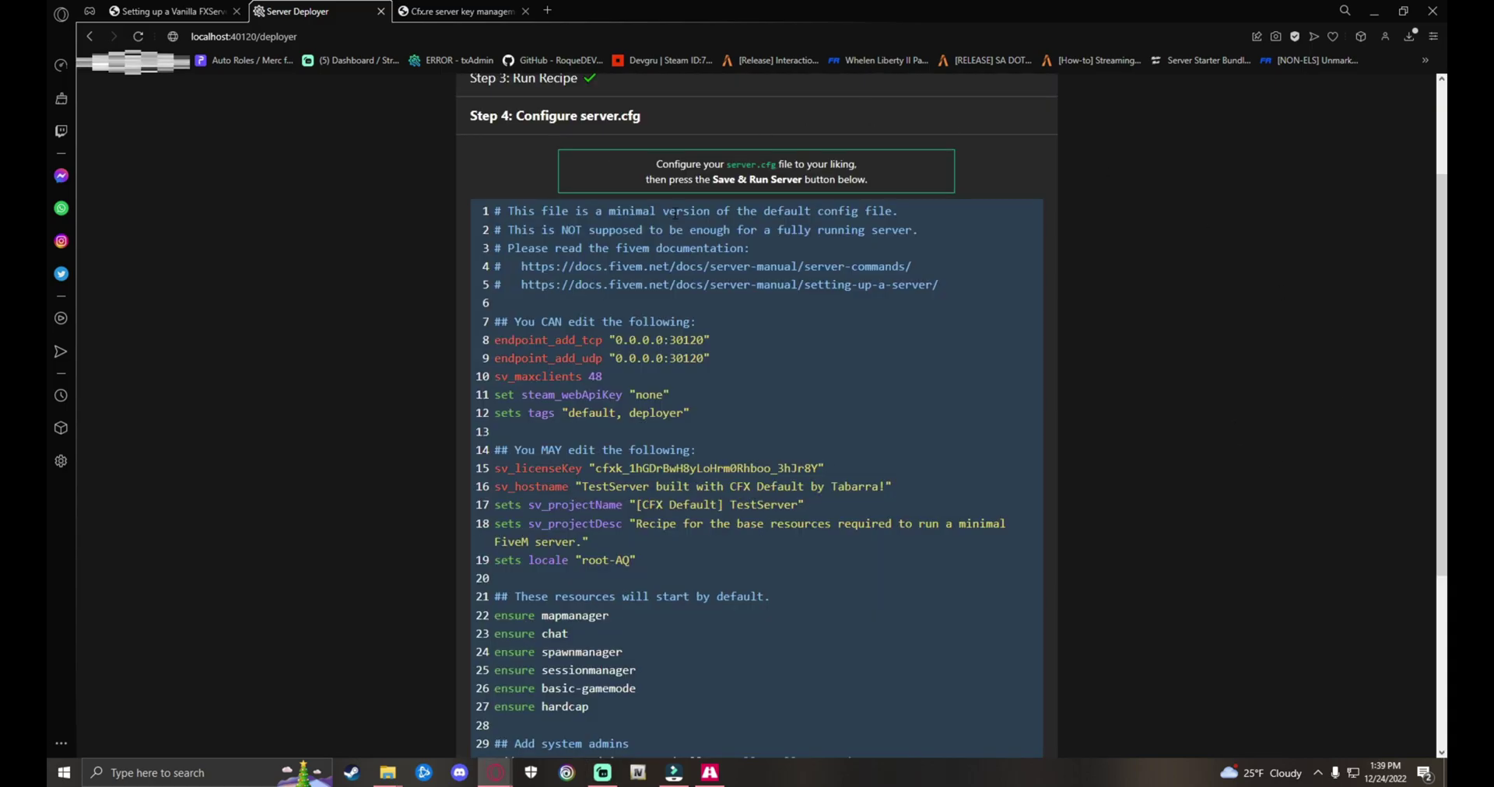
scroll(705, 429, down, 3)
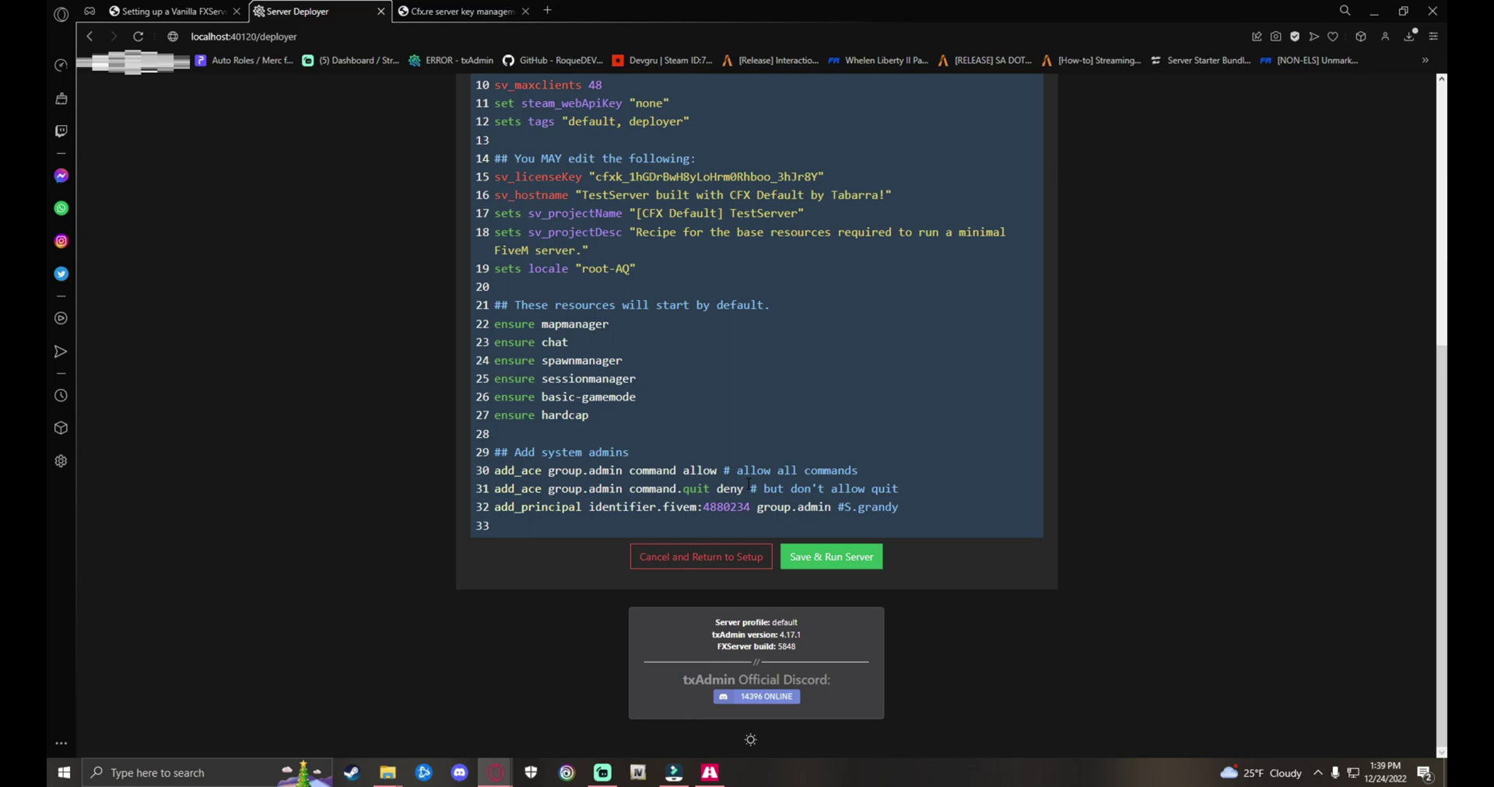
scroll(739, 481, up, 1)
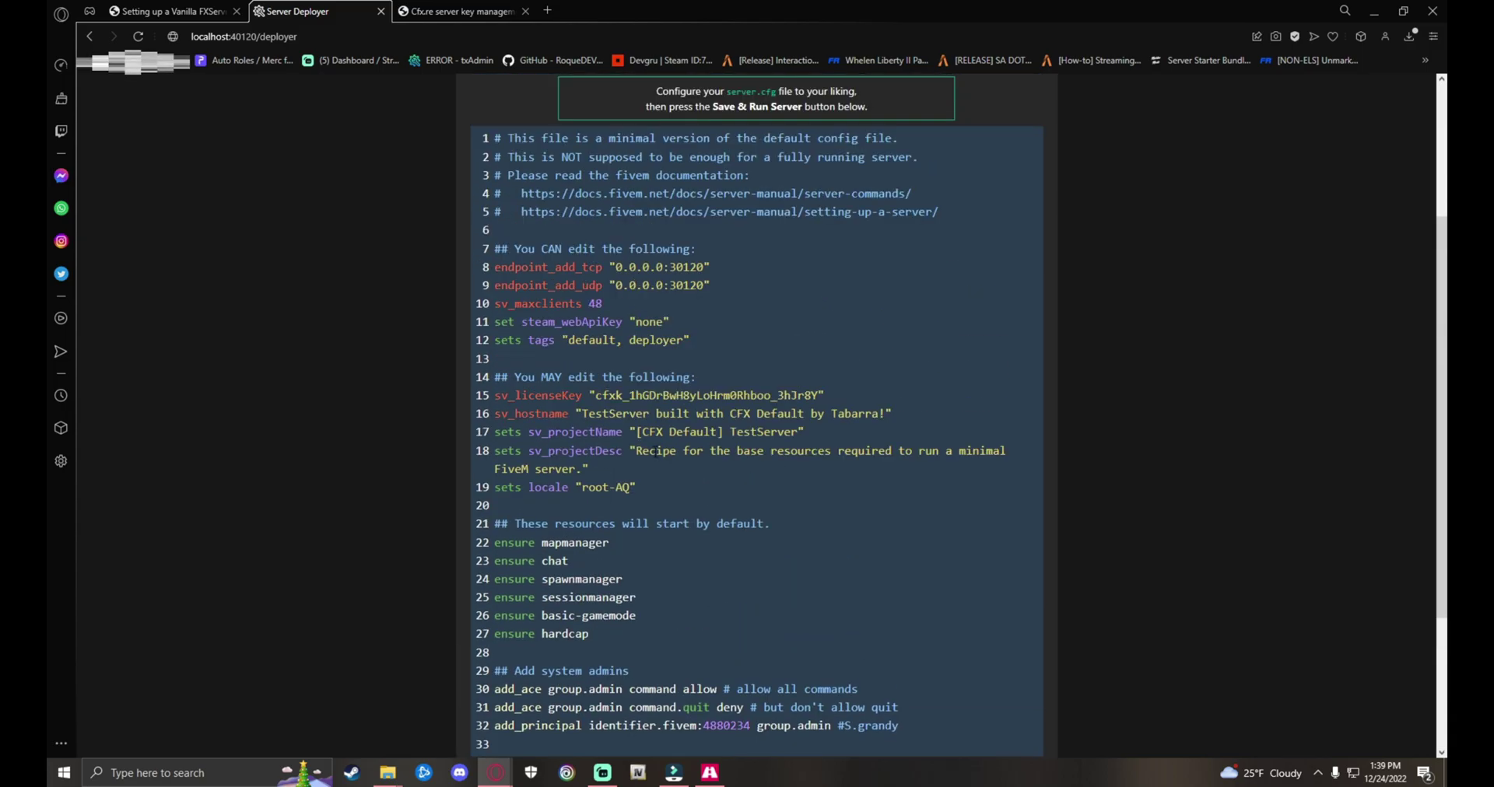
click(164, 11)
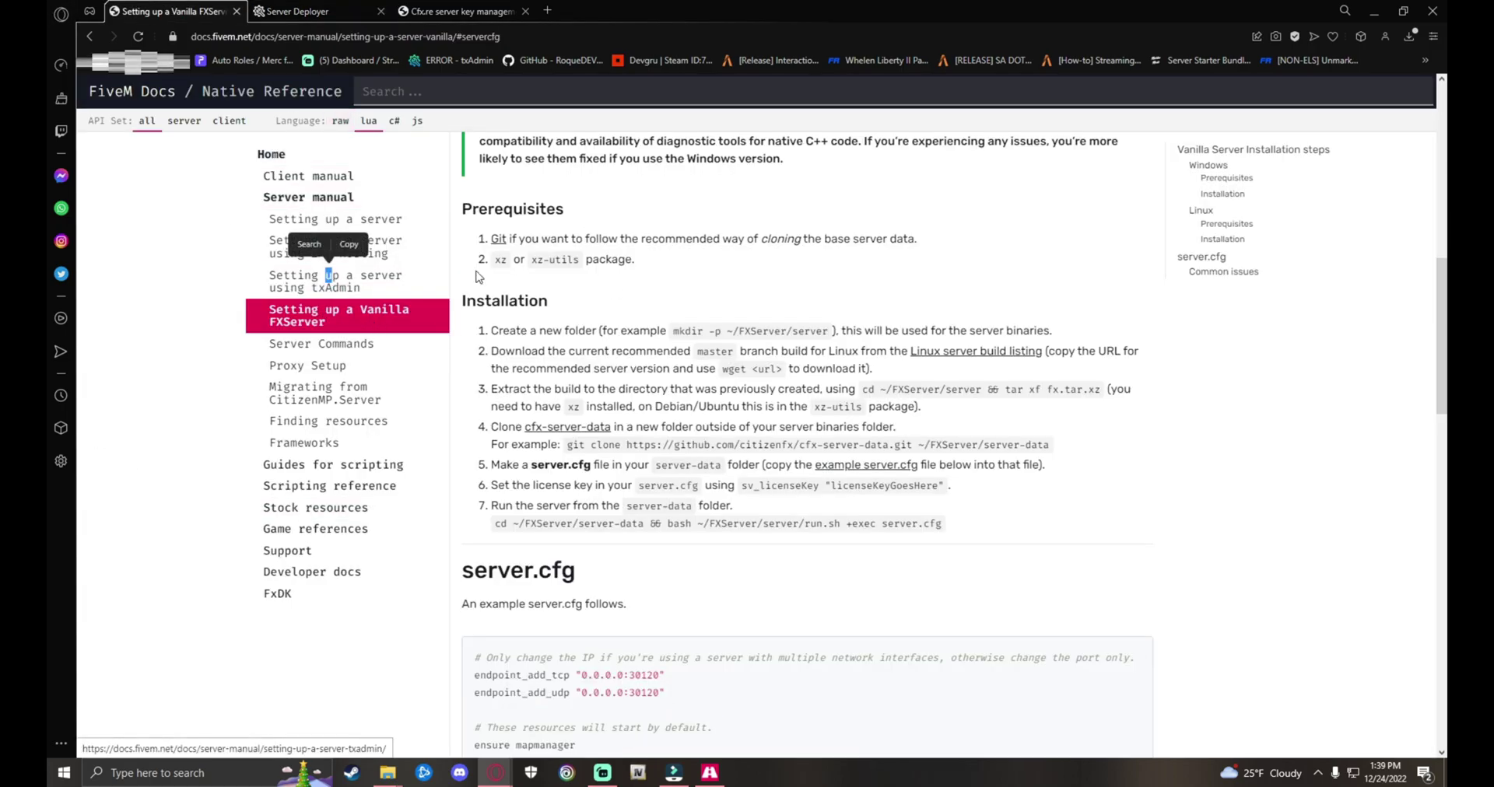
Step: Copy the example server.cfg code from the 'Setting up a Vanilla FXServer' guide
click(387, 288)
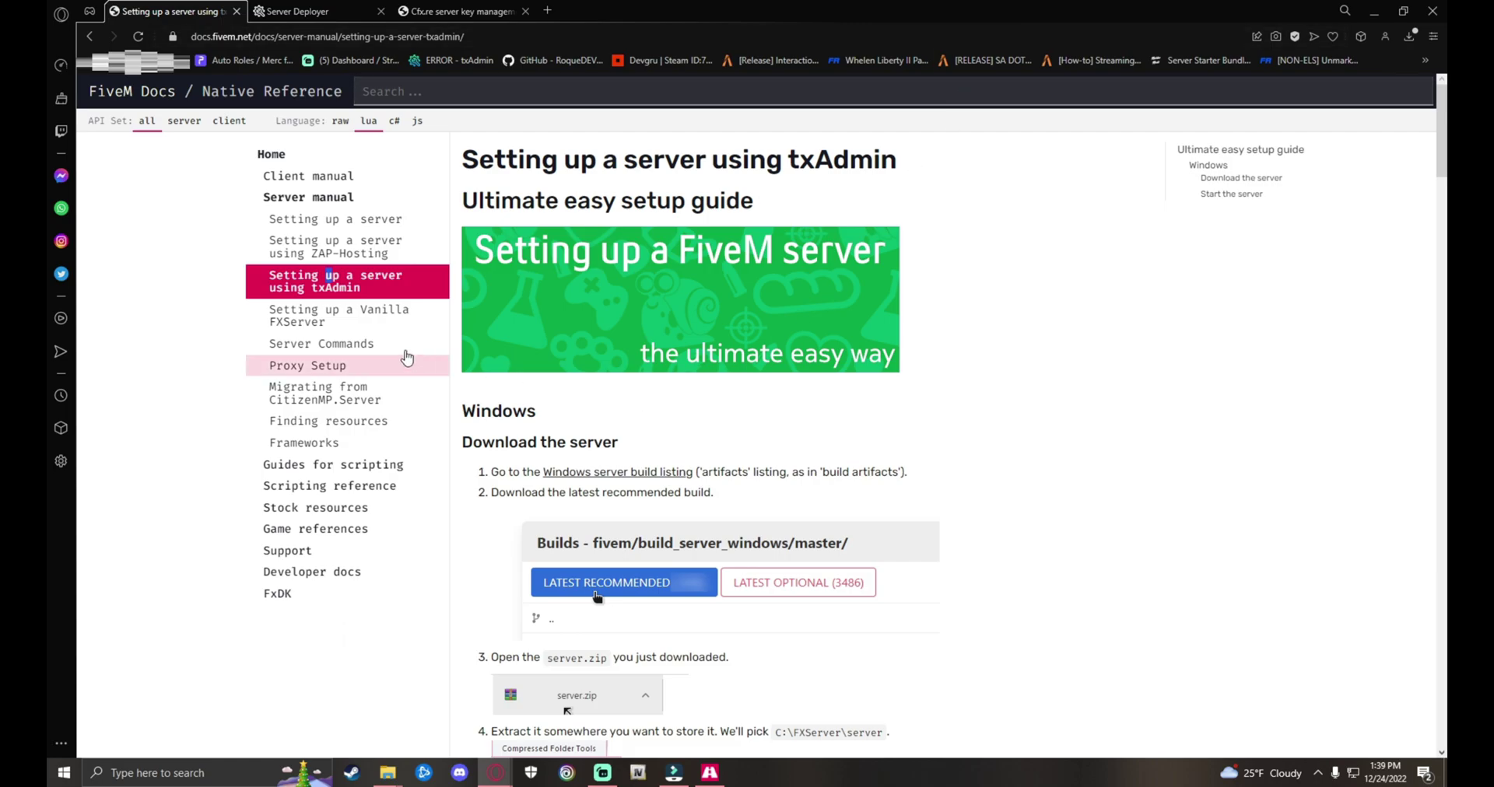
click(387, 323)
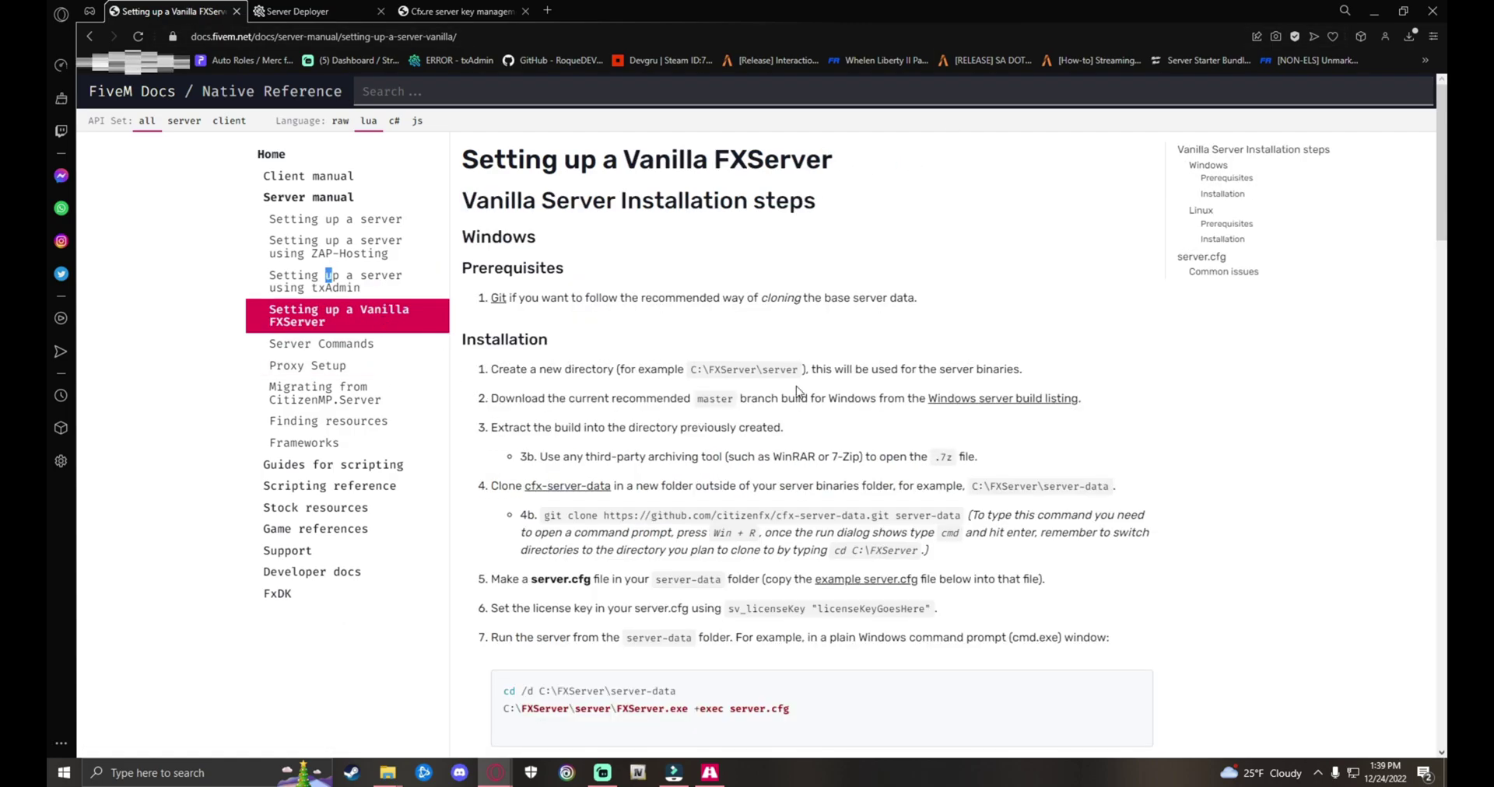
scroll(690, 347, down, 15)
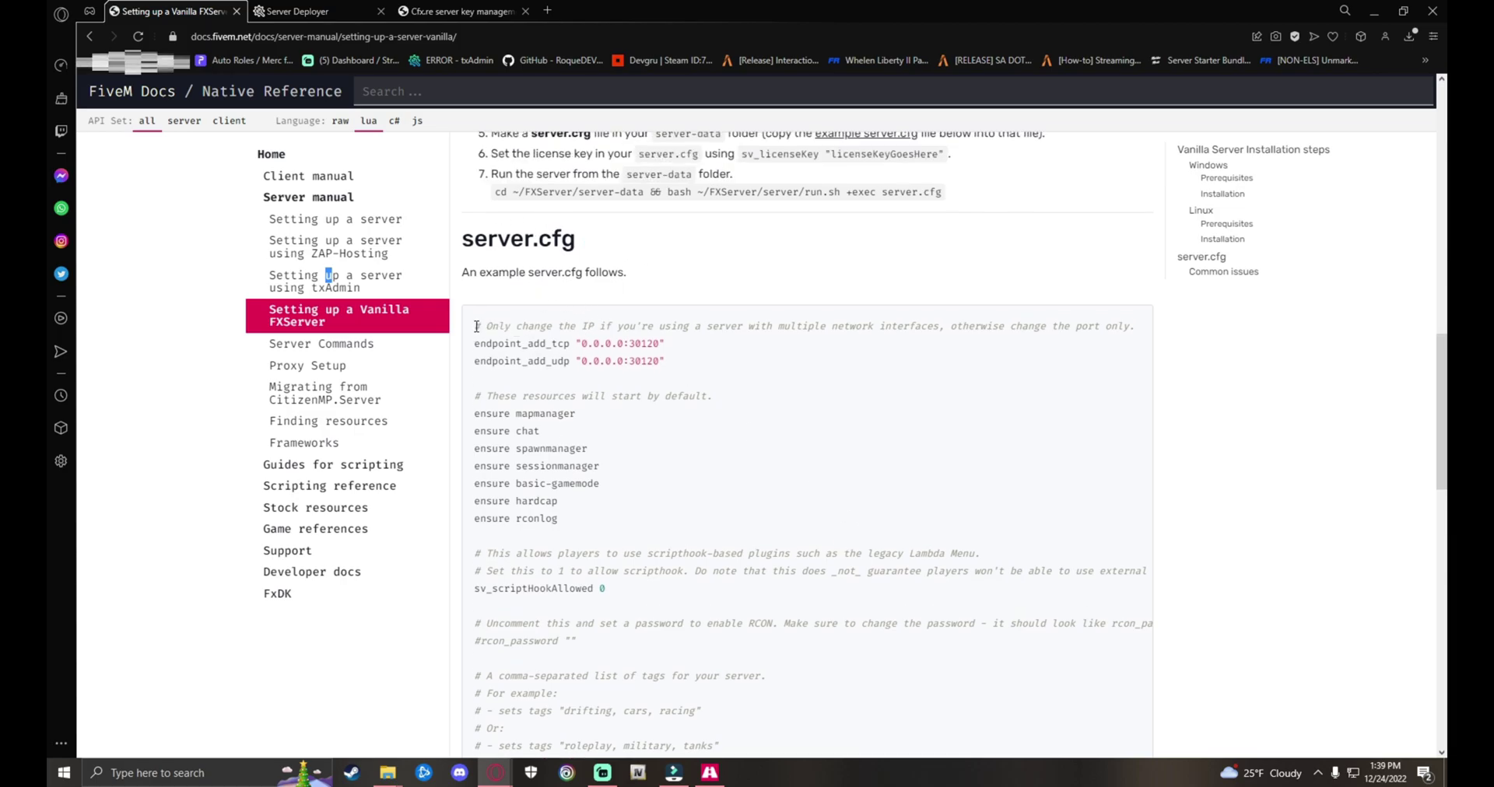
drag(476, 326, 818, 560)
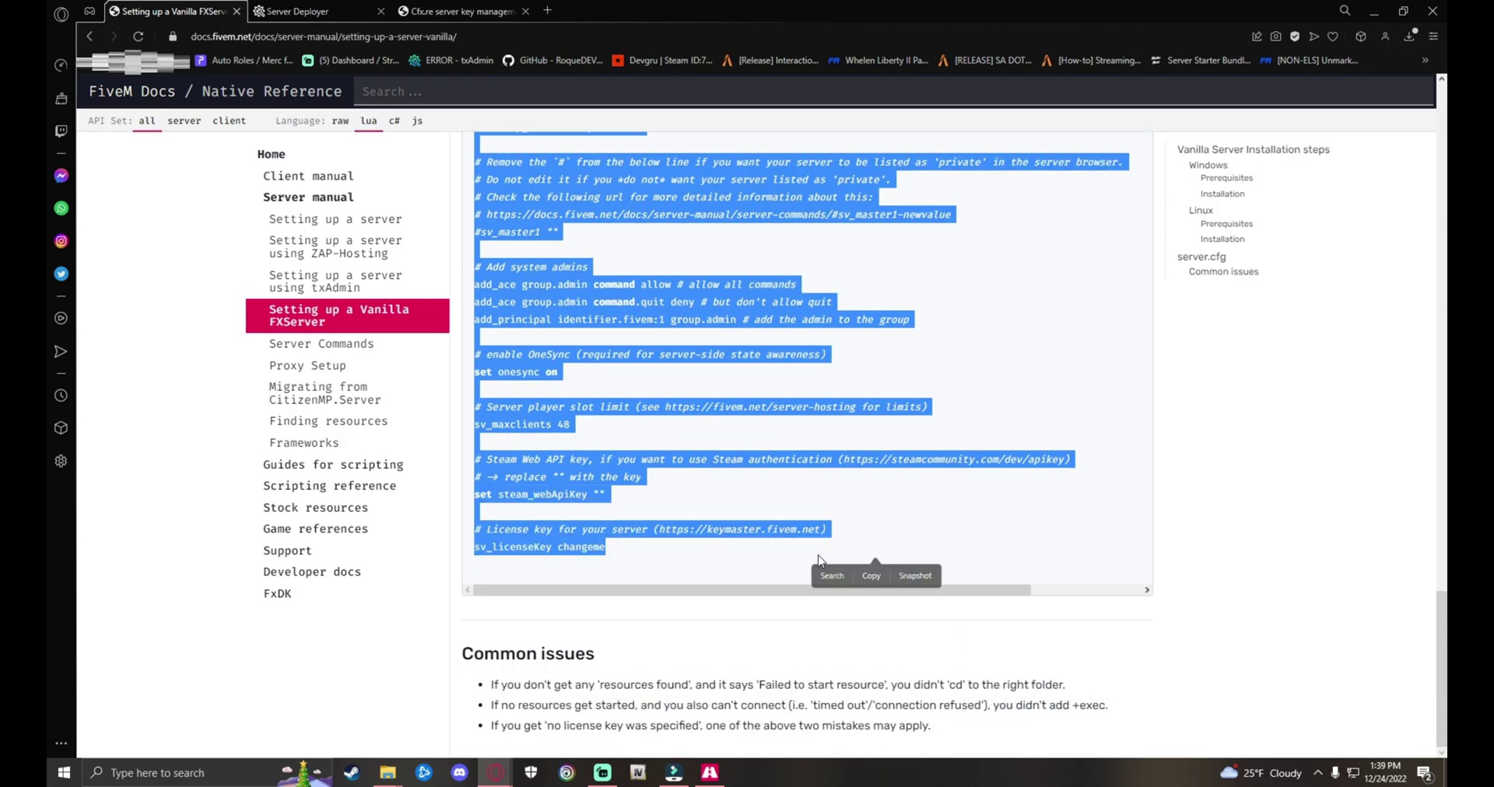
key(ctrl+c)
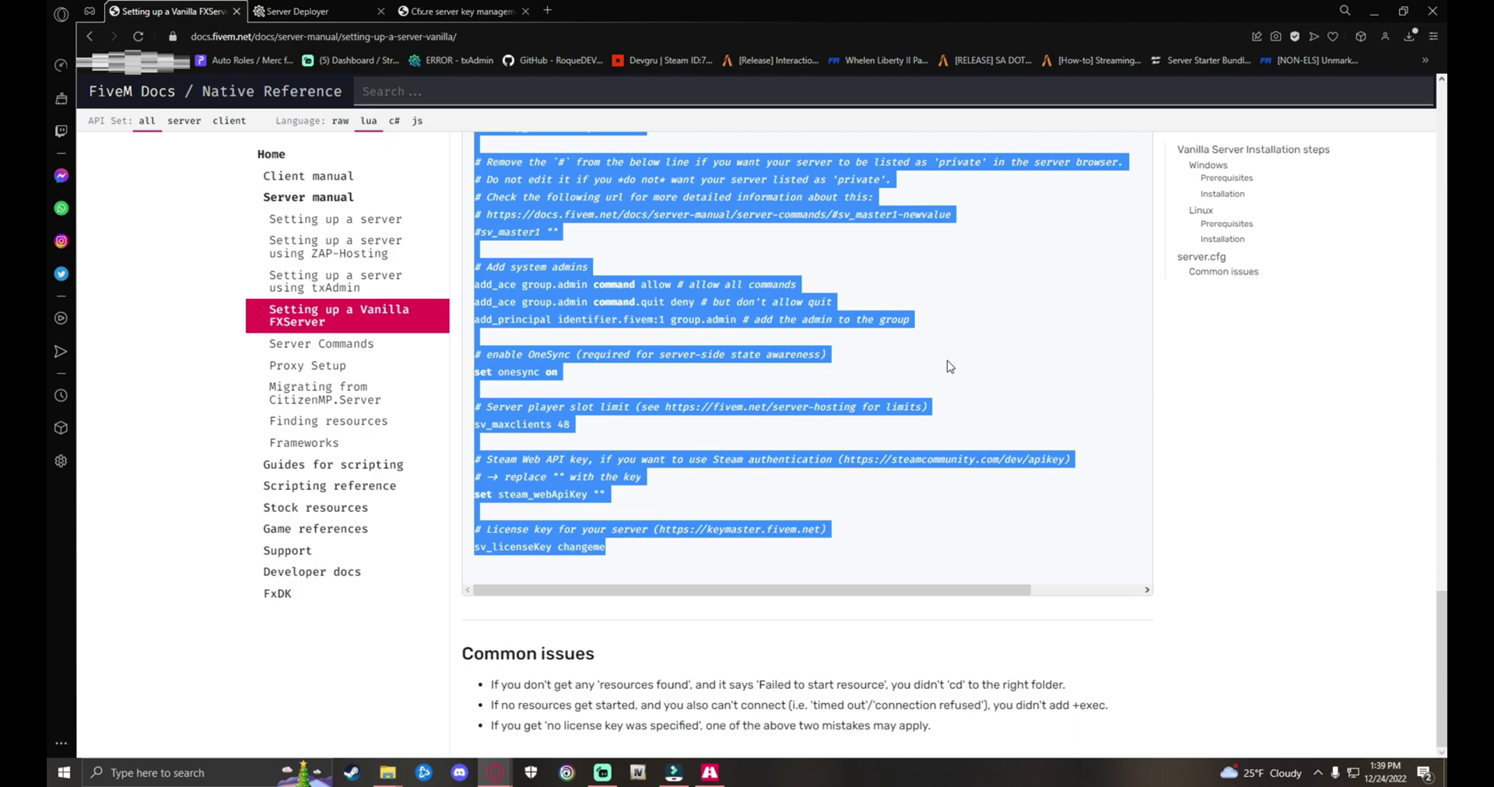
scroll(656, 420, up, 10)
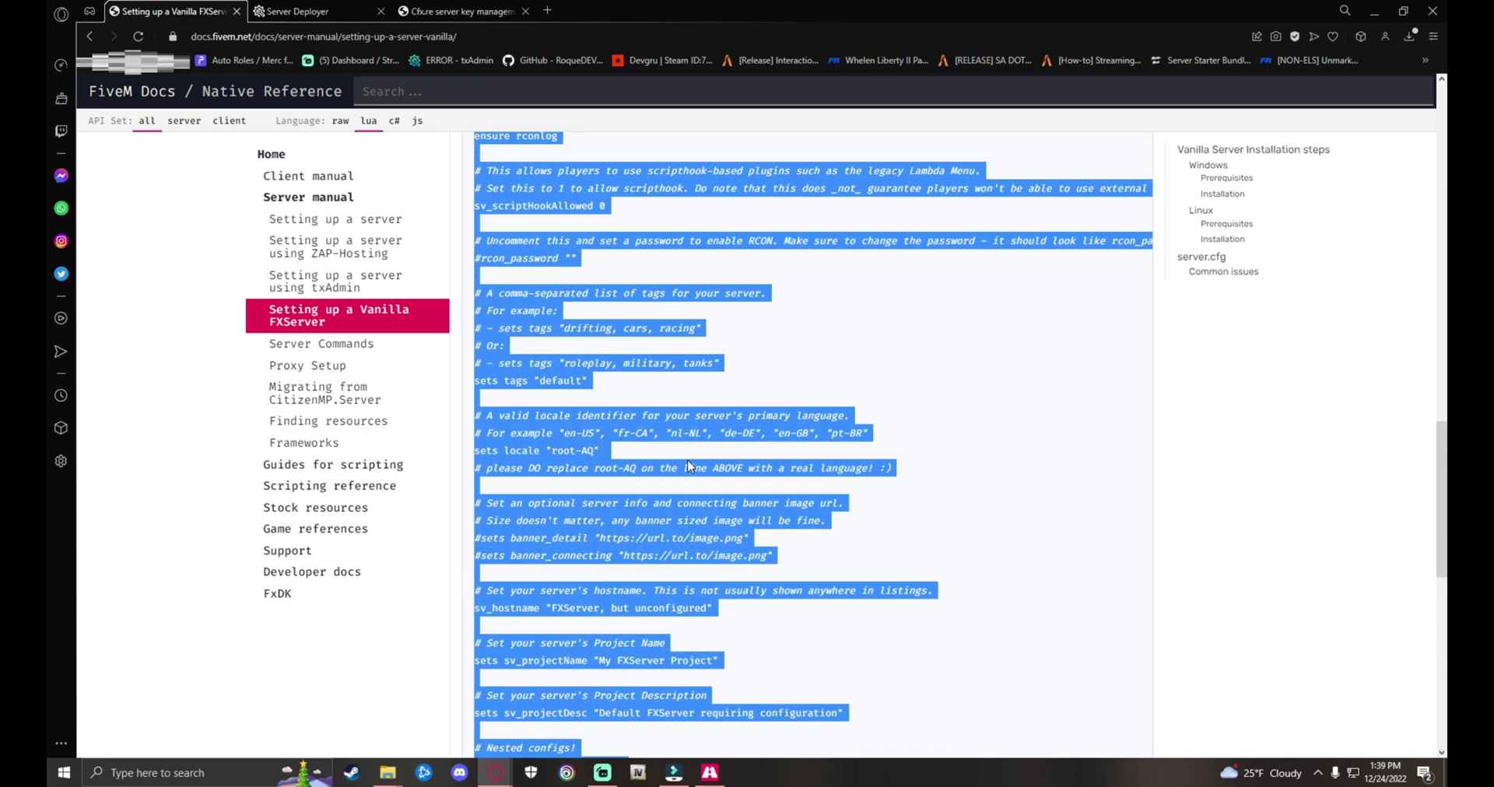
scroll(687, 465, up, 5)
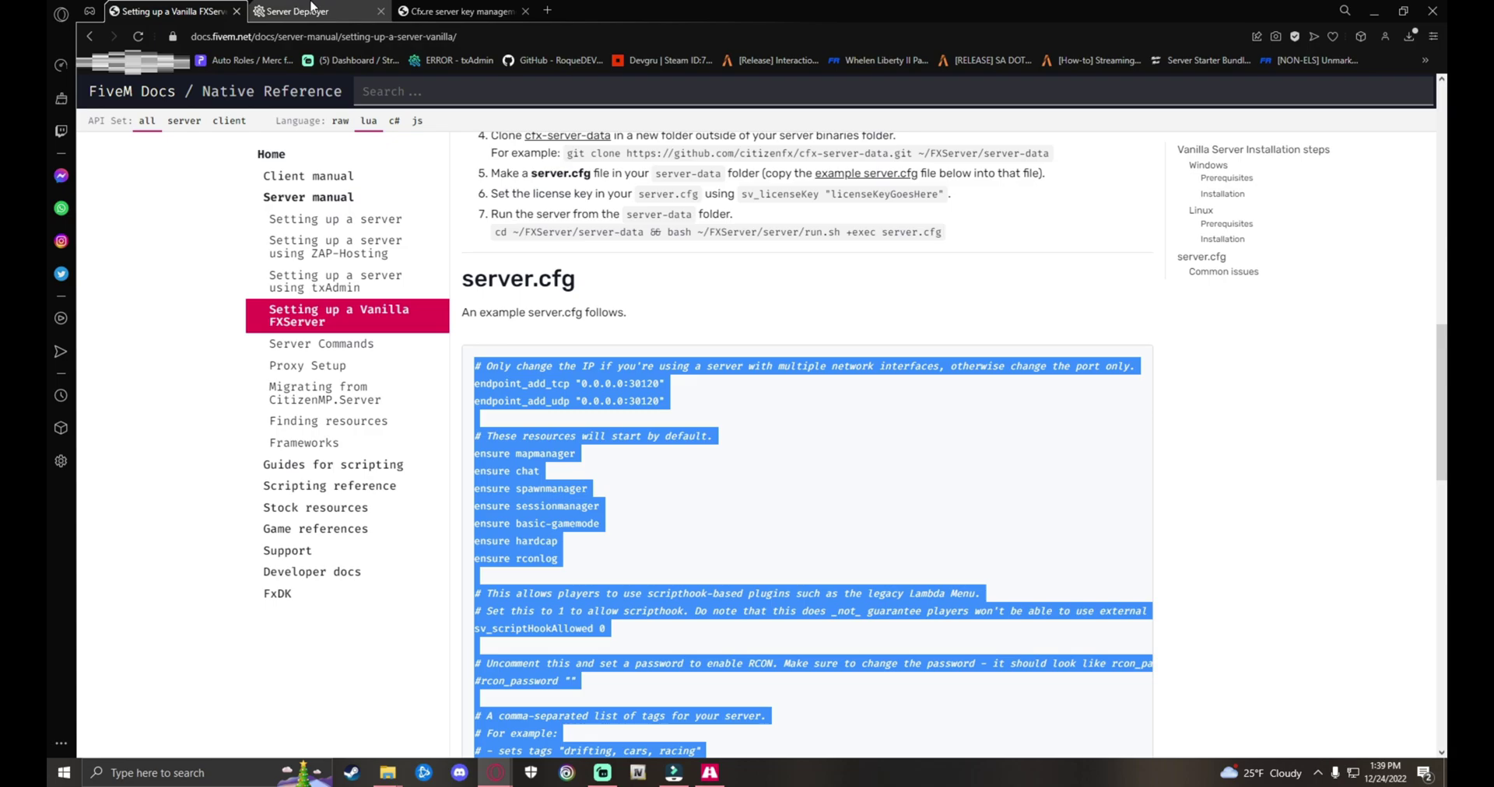
Step: Replace the deployer's server.cfg contents with the copied example config
click(319, 13)
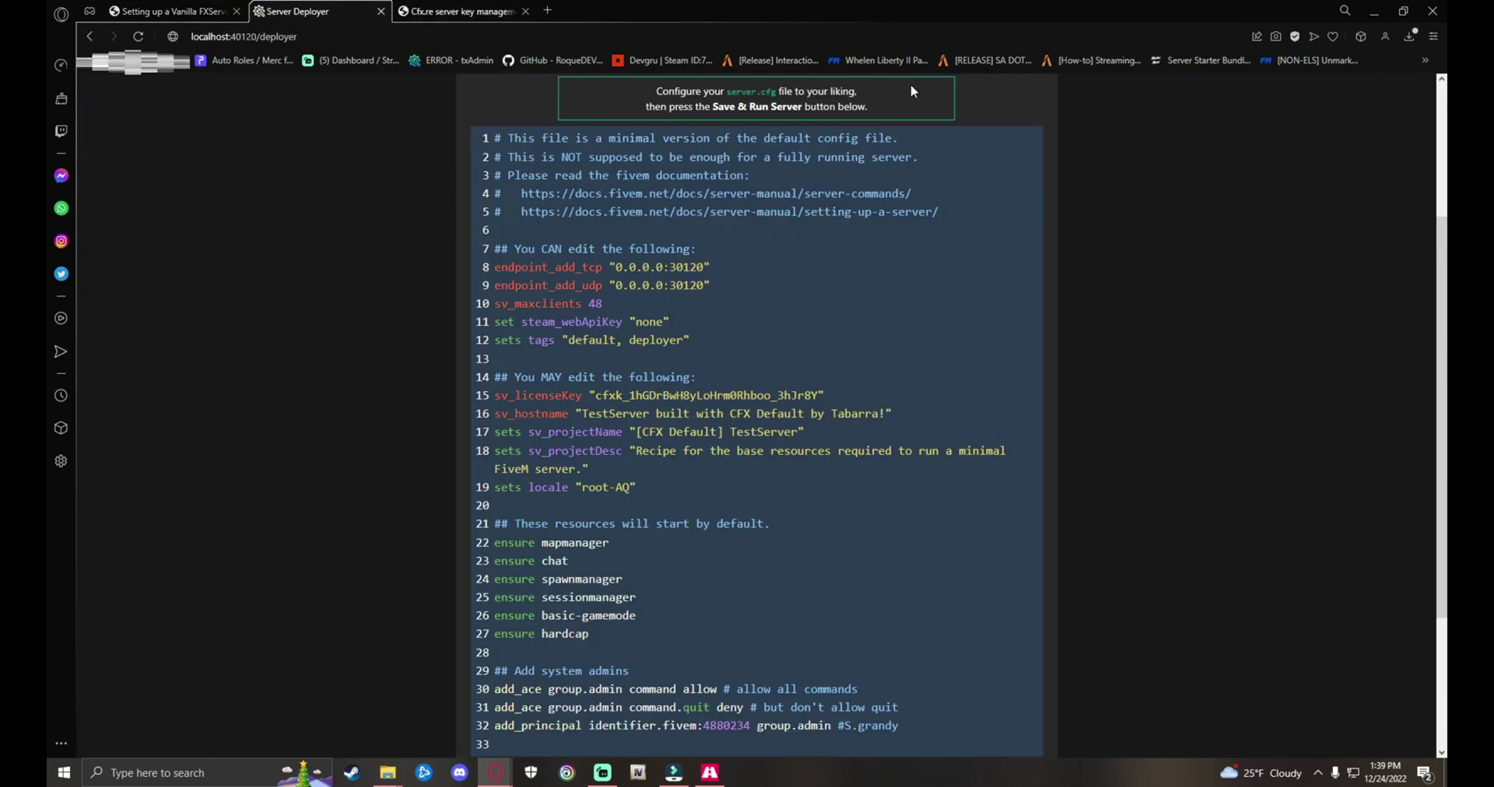
scroll(749, 477, up, 1)
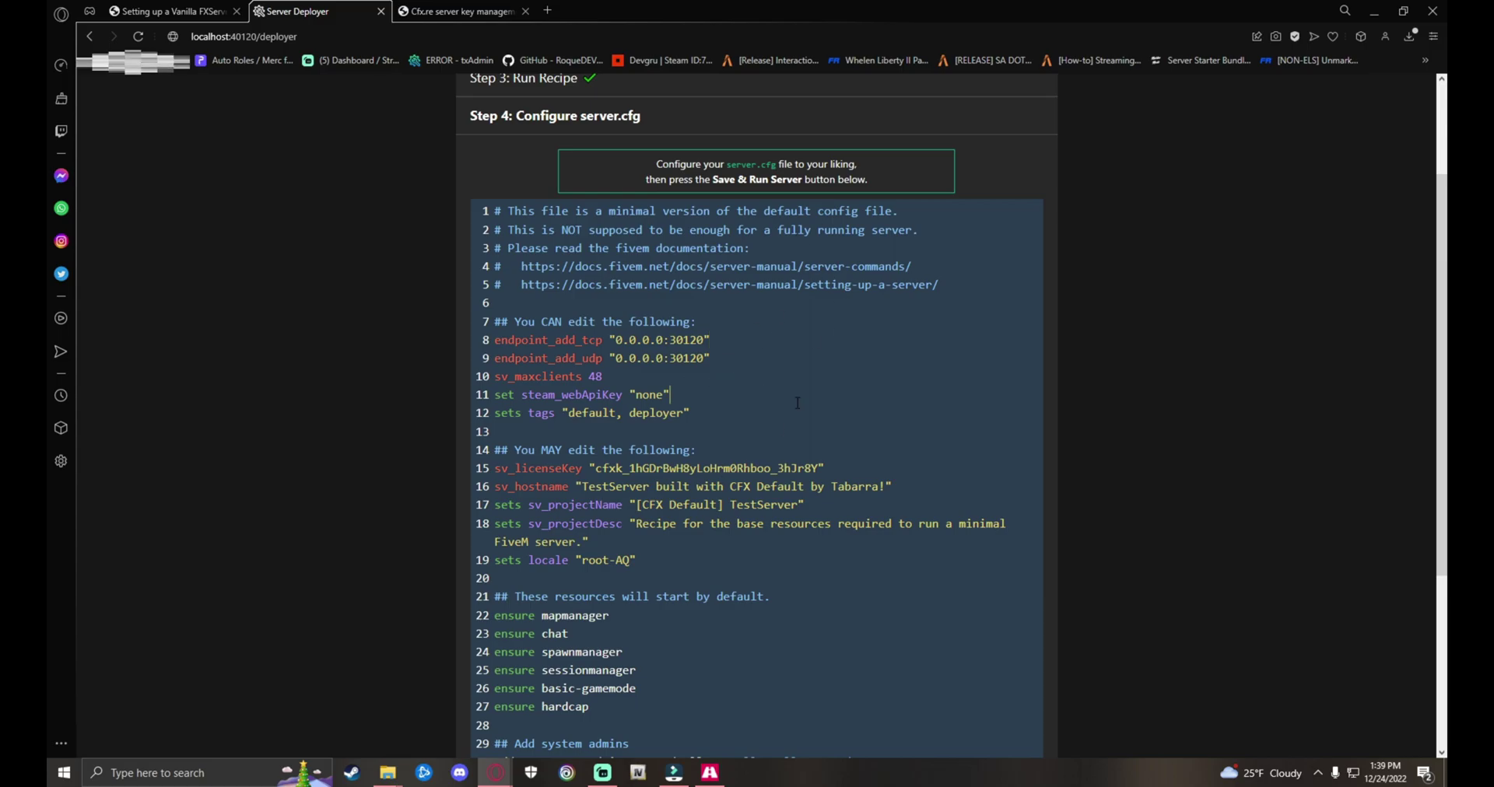
key(ctrl+a)
key(BackSpace)
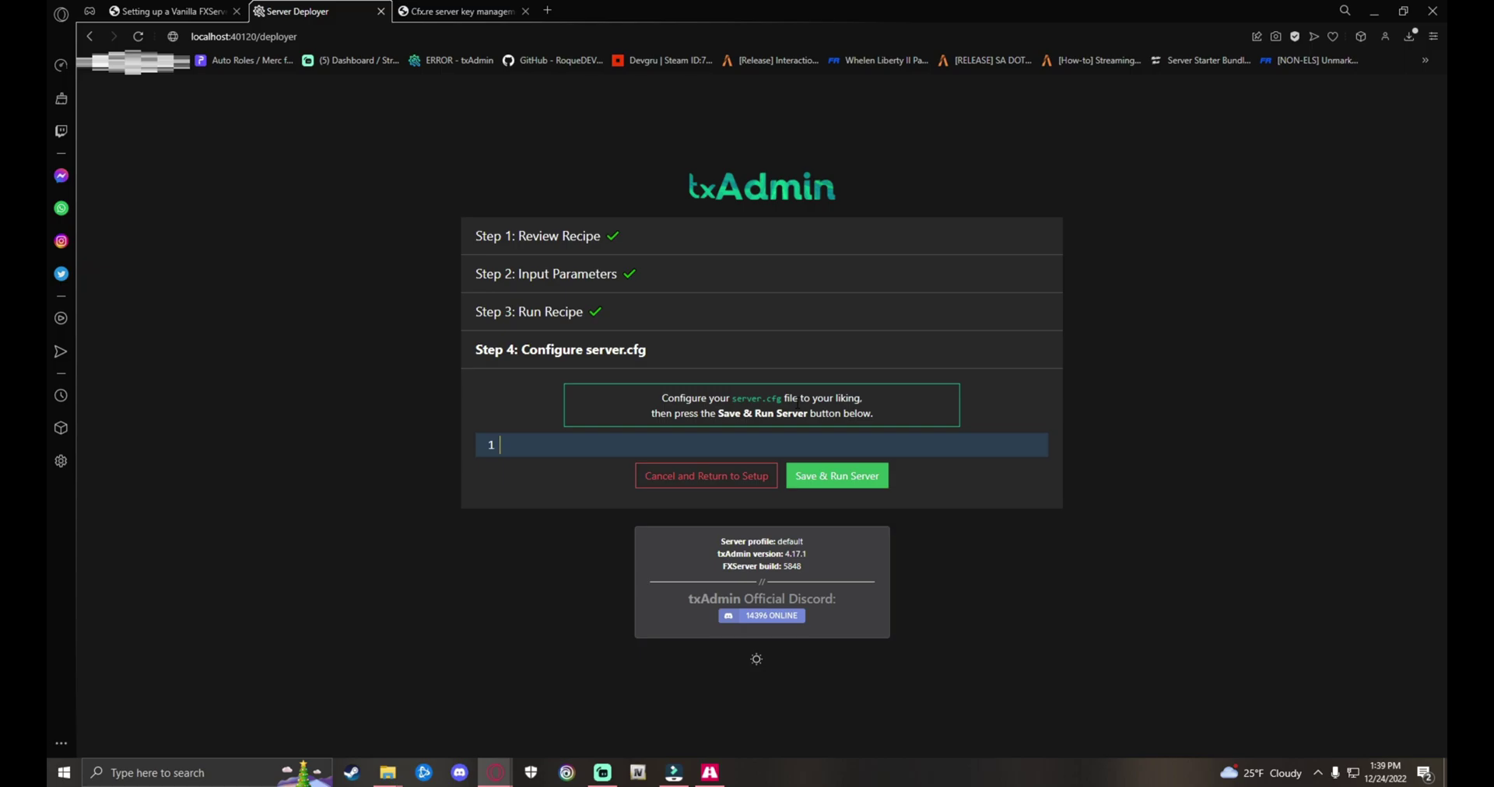
key(ctrl+v)
Step: Change the sv_hostname value to "Test server"
scroll(728, 406, up, 15)
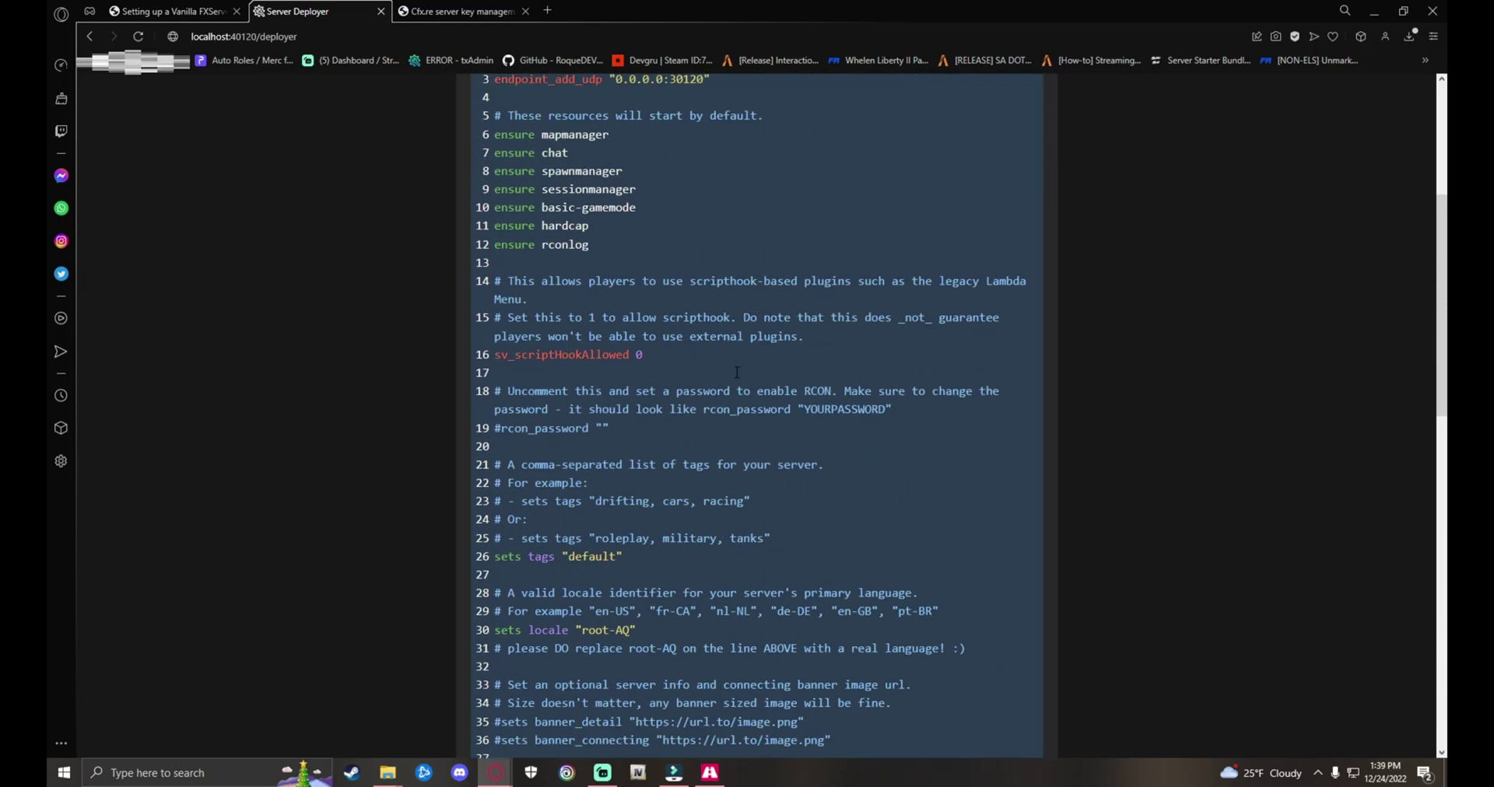
scroll(728, 405, down, 4)
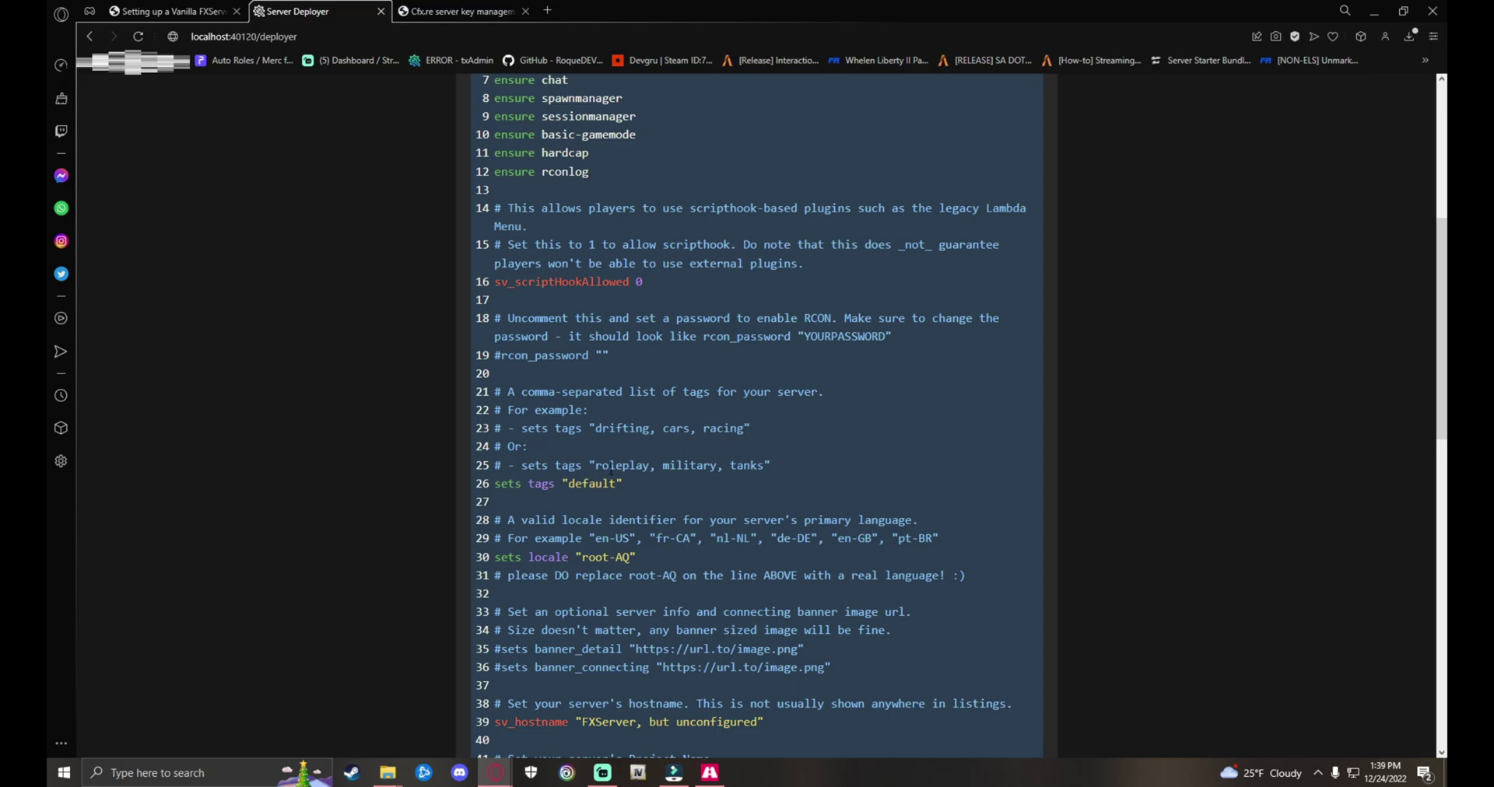
scroll(611, 469, down, 1)
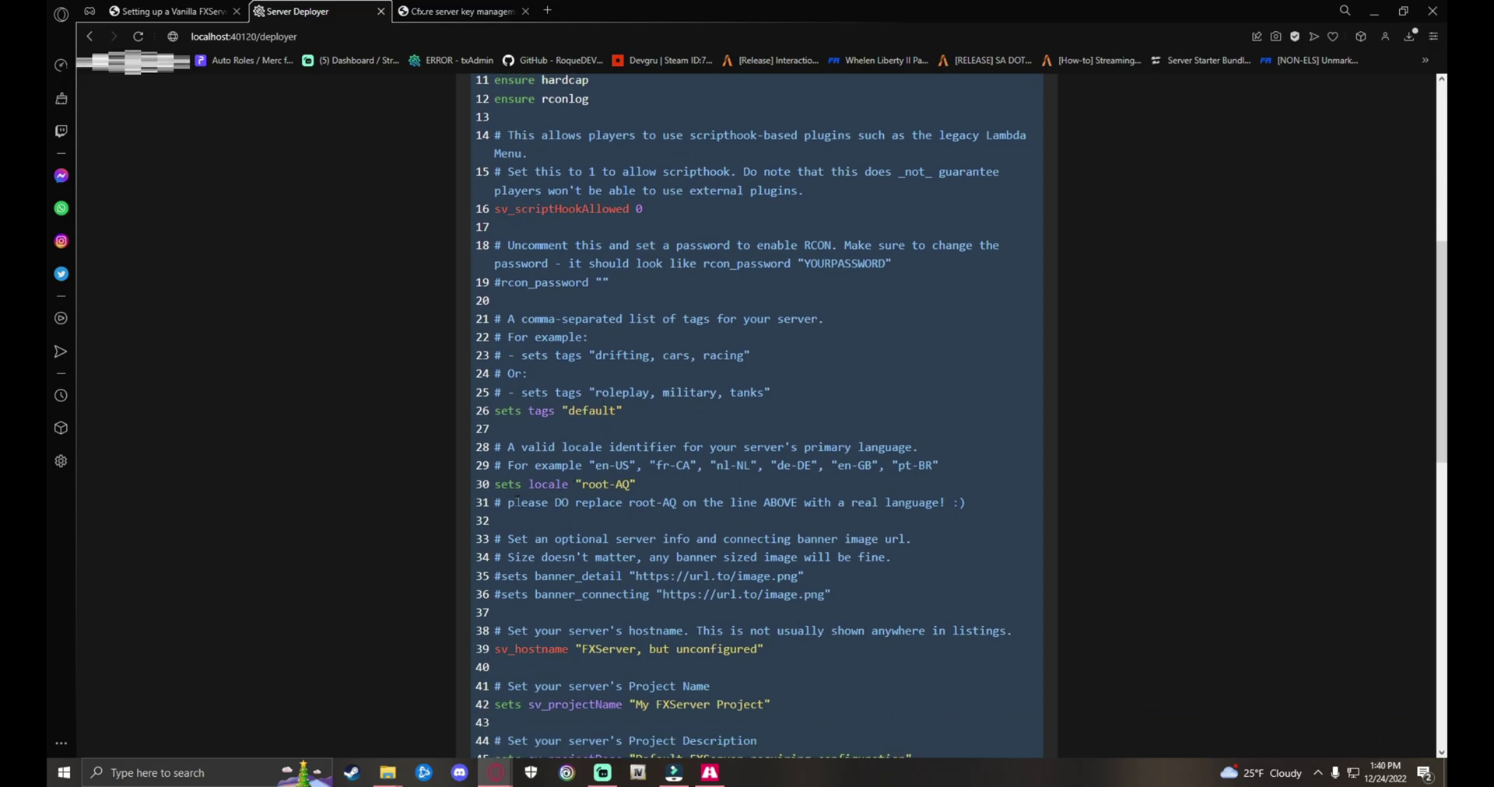
scroll(549, 488, down, 4)
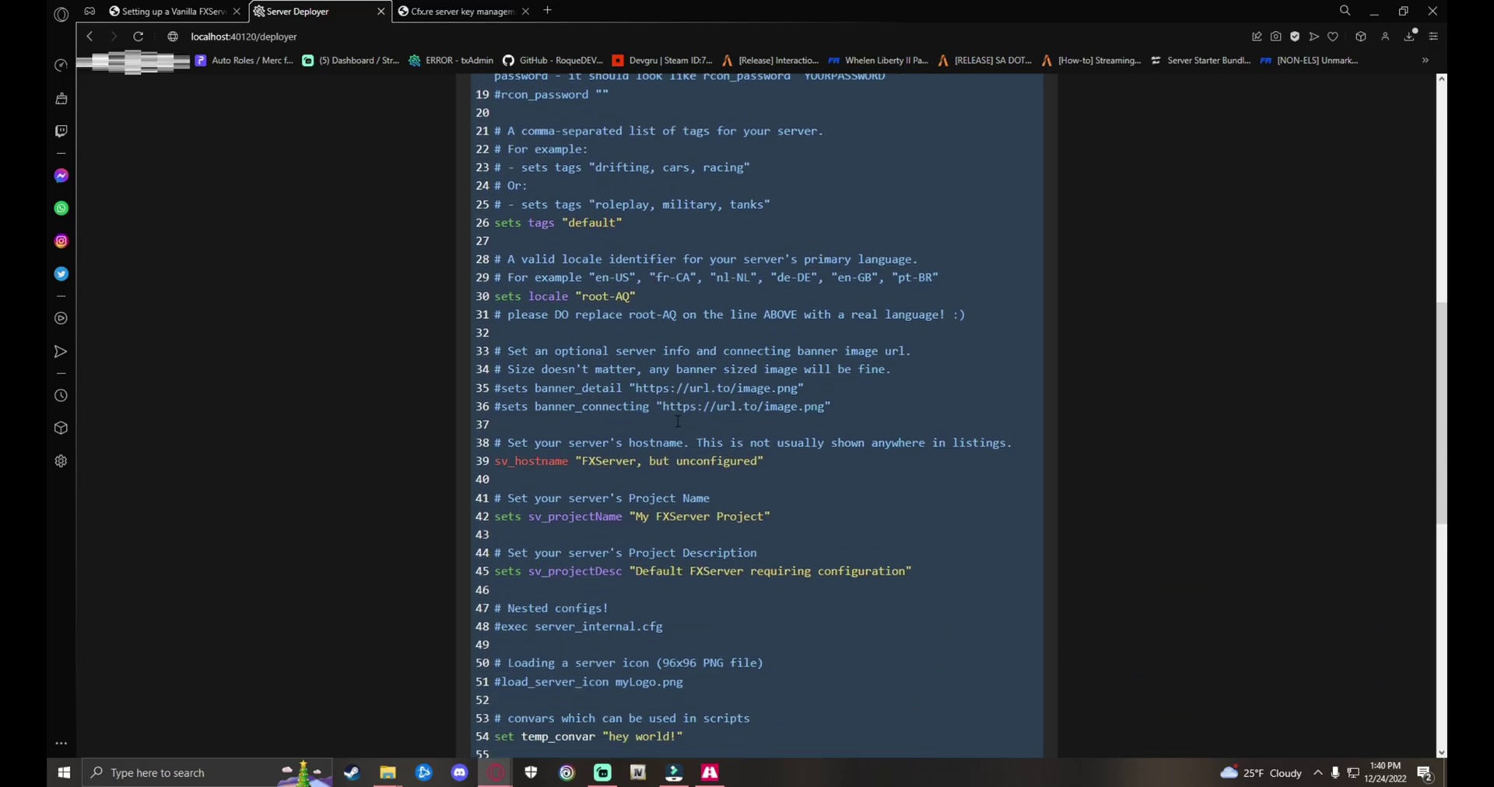
scroll(614, 392, up, 1)
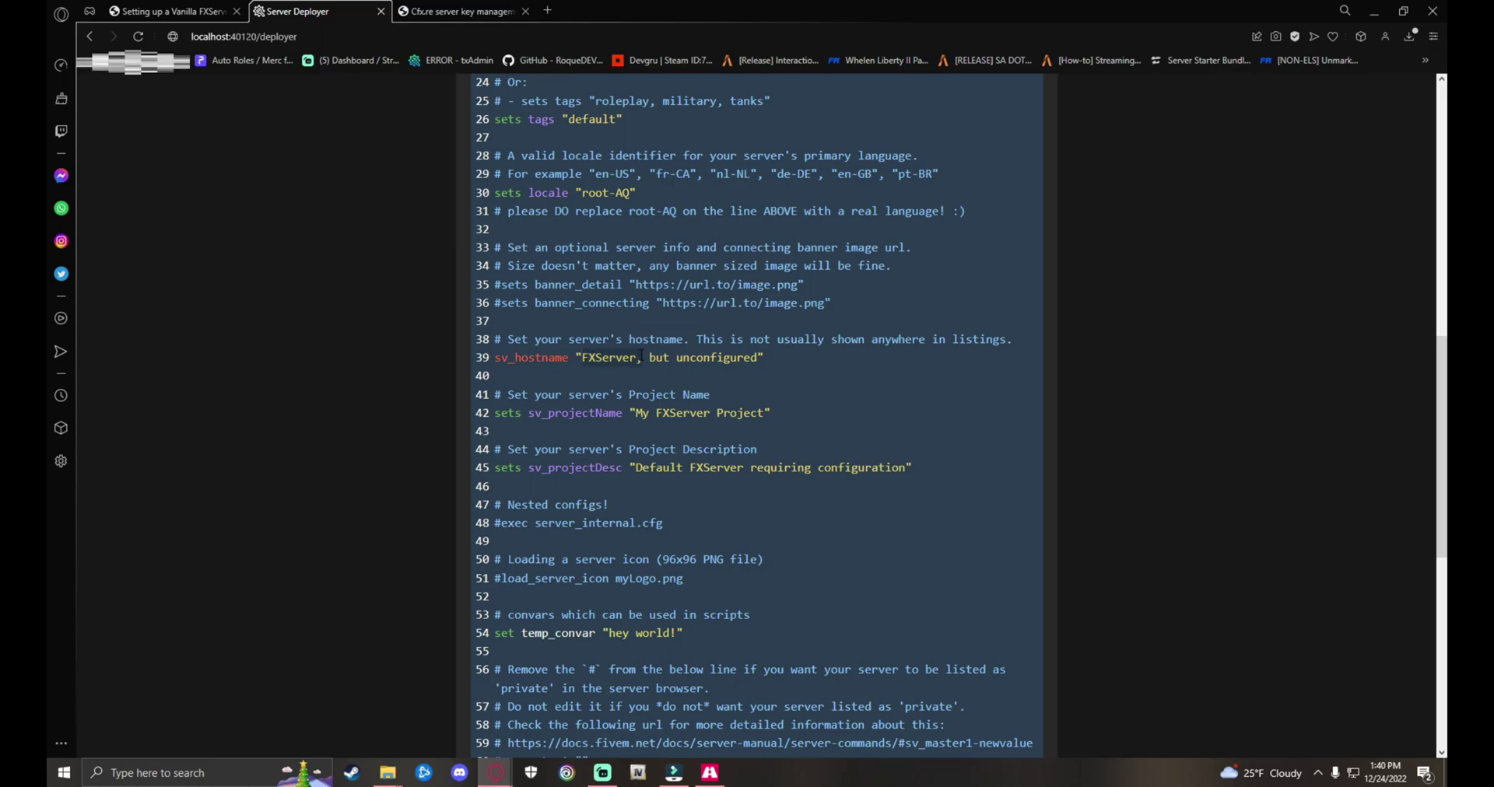
key(ctrl+BackSpace)
key(ctrl+BackSpace)
key(ctrl+BackSpace)
key(ctrl+BackSpace)
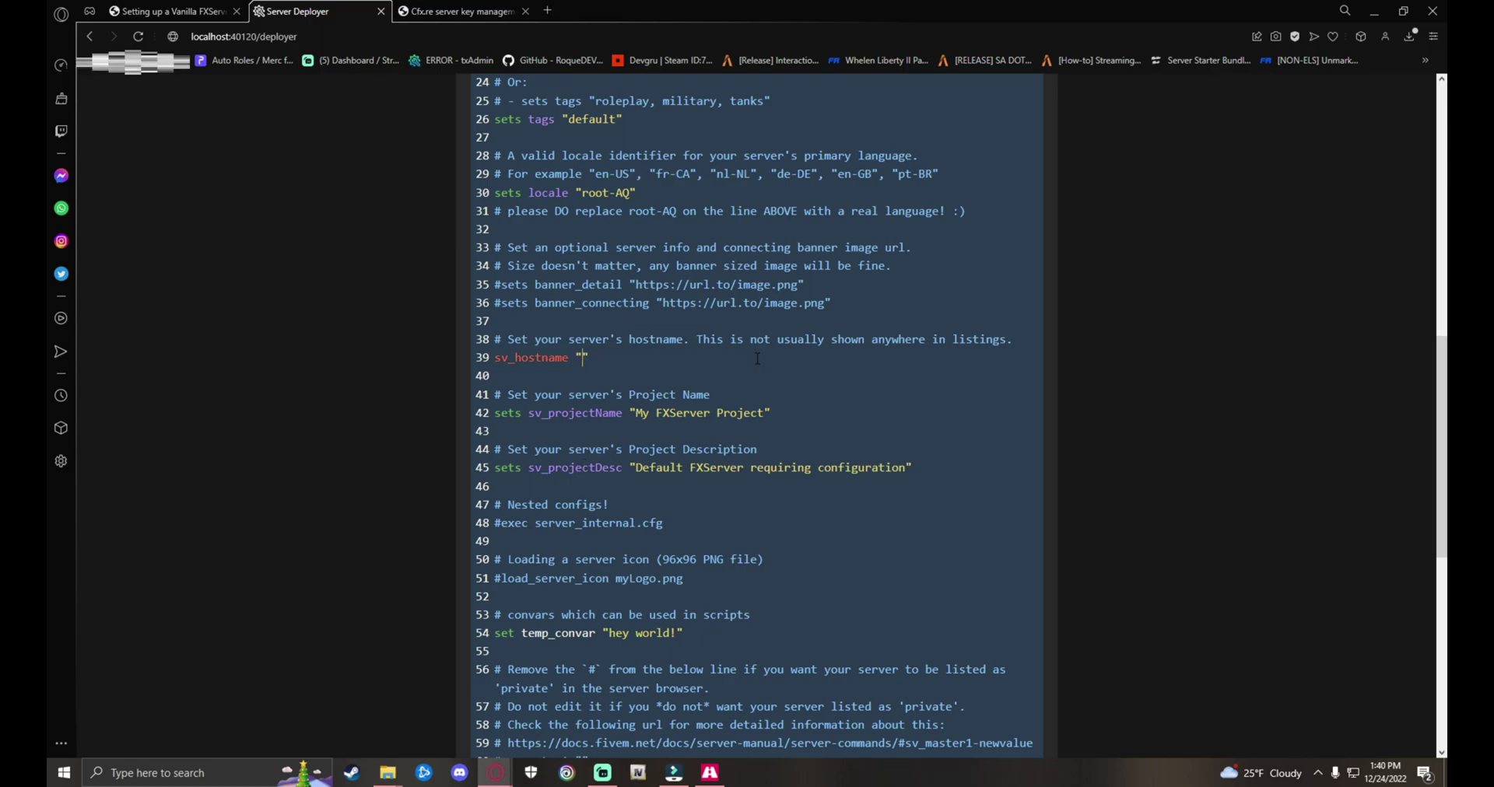
text(Test server)
scroll(641, 360, down, 2)
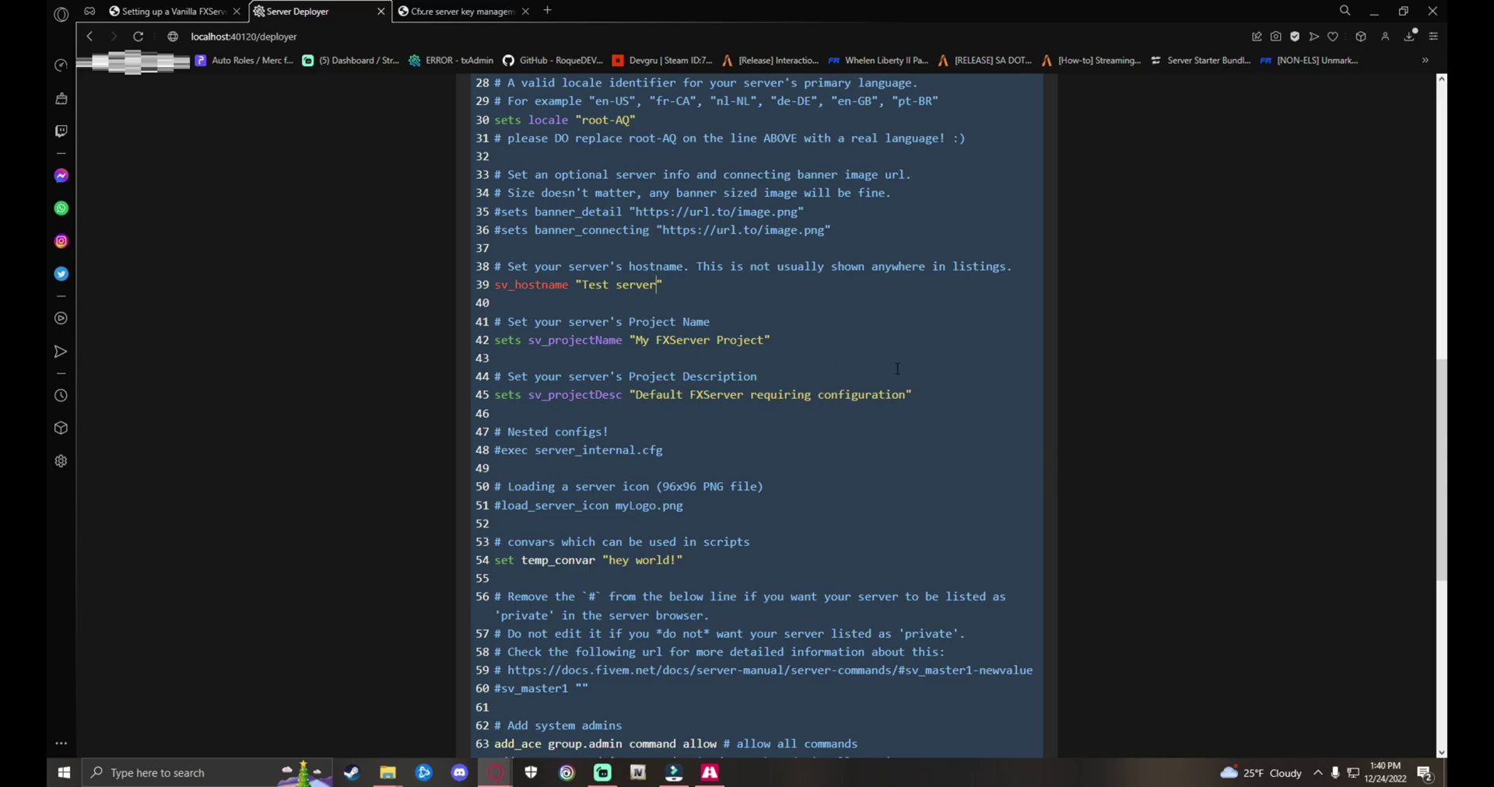
Step: Remove the changeme placeholder from the sv_licenseKey line, leaving an opening quote
scroll(897, 368, down, 10)
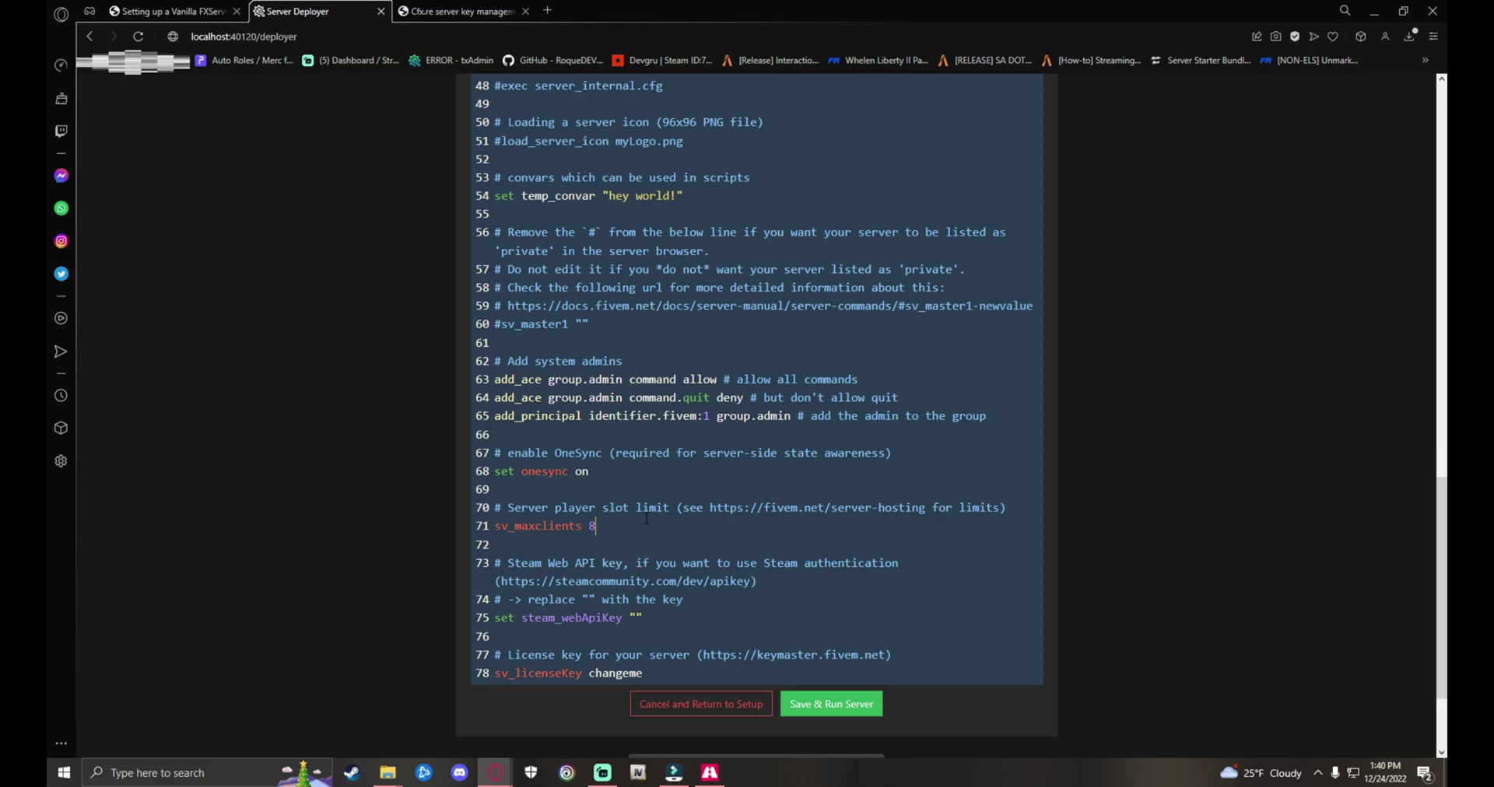
scroll(644, 467, down, 2)
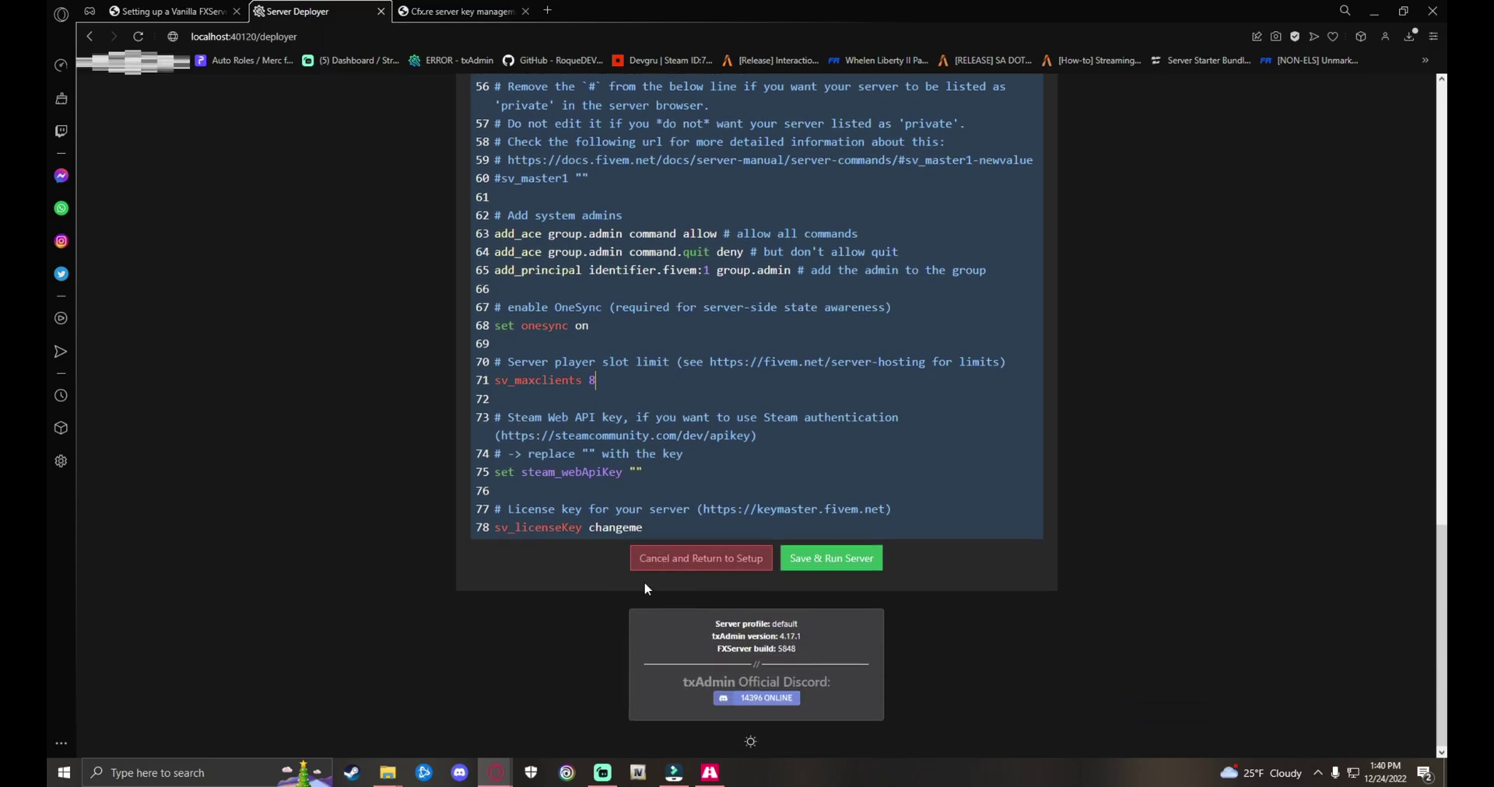
double_click(616, 520)
key(BackSpace)
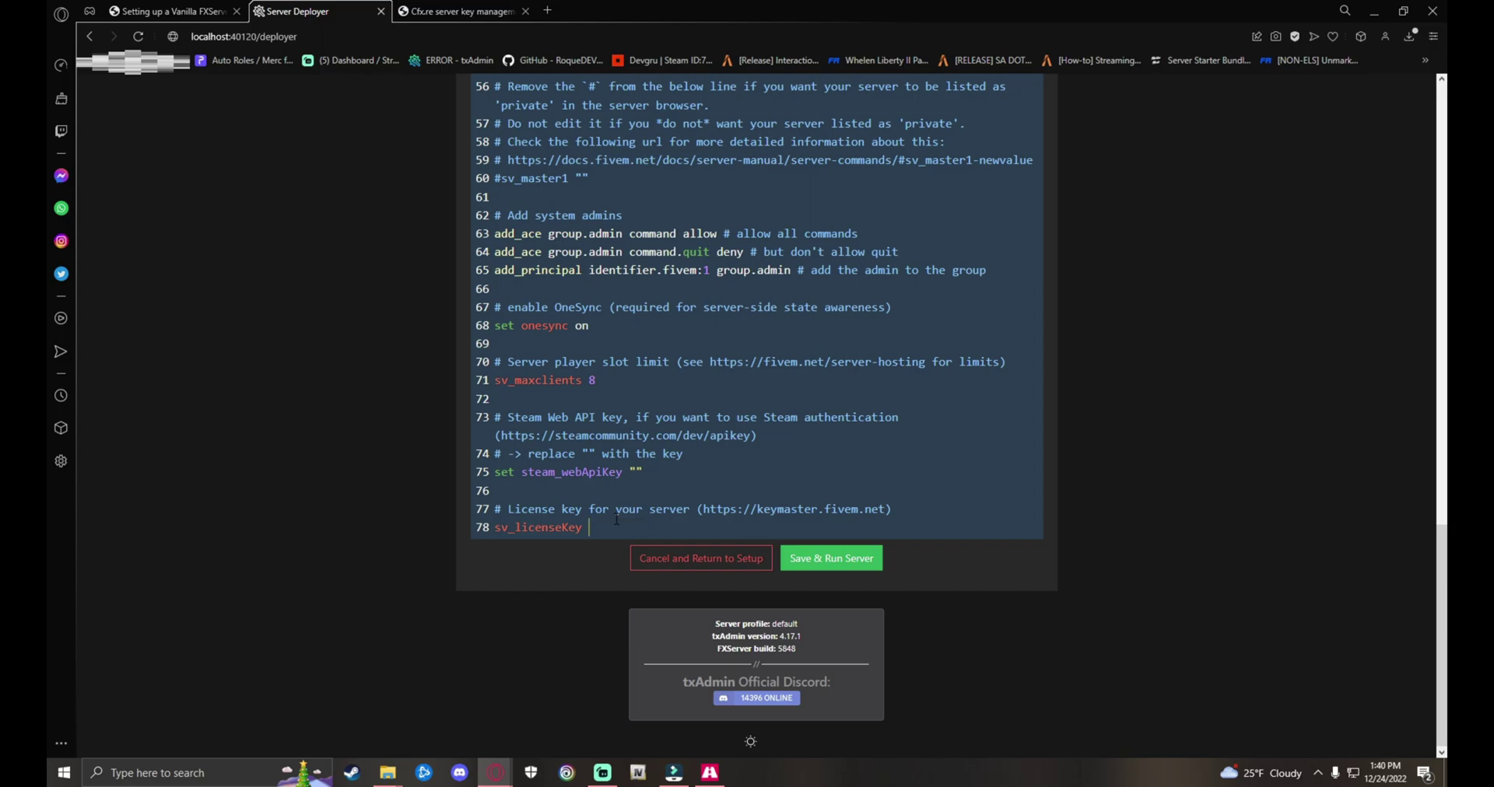
text(")
key(ctrl+z)
key(ctrl+z)
key(ctrl+z)
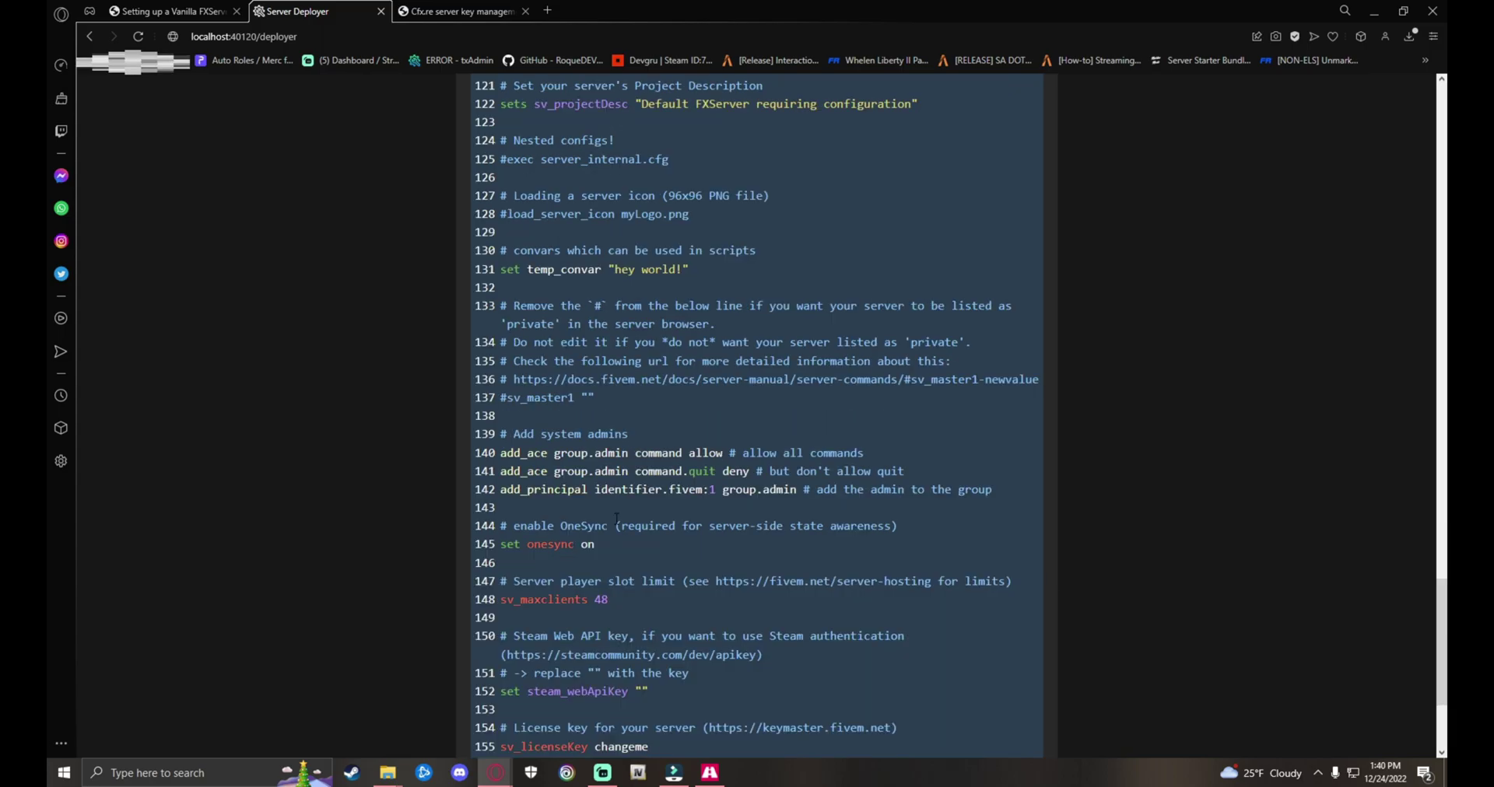
scroll(866, 703, down, 3)
key(ctrl+y)
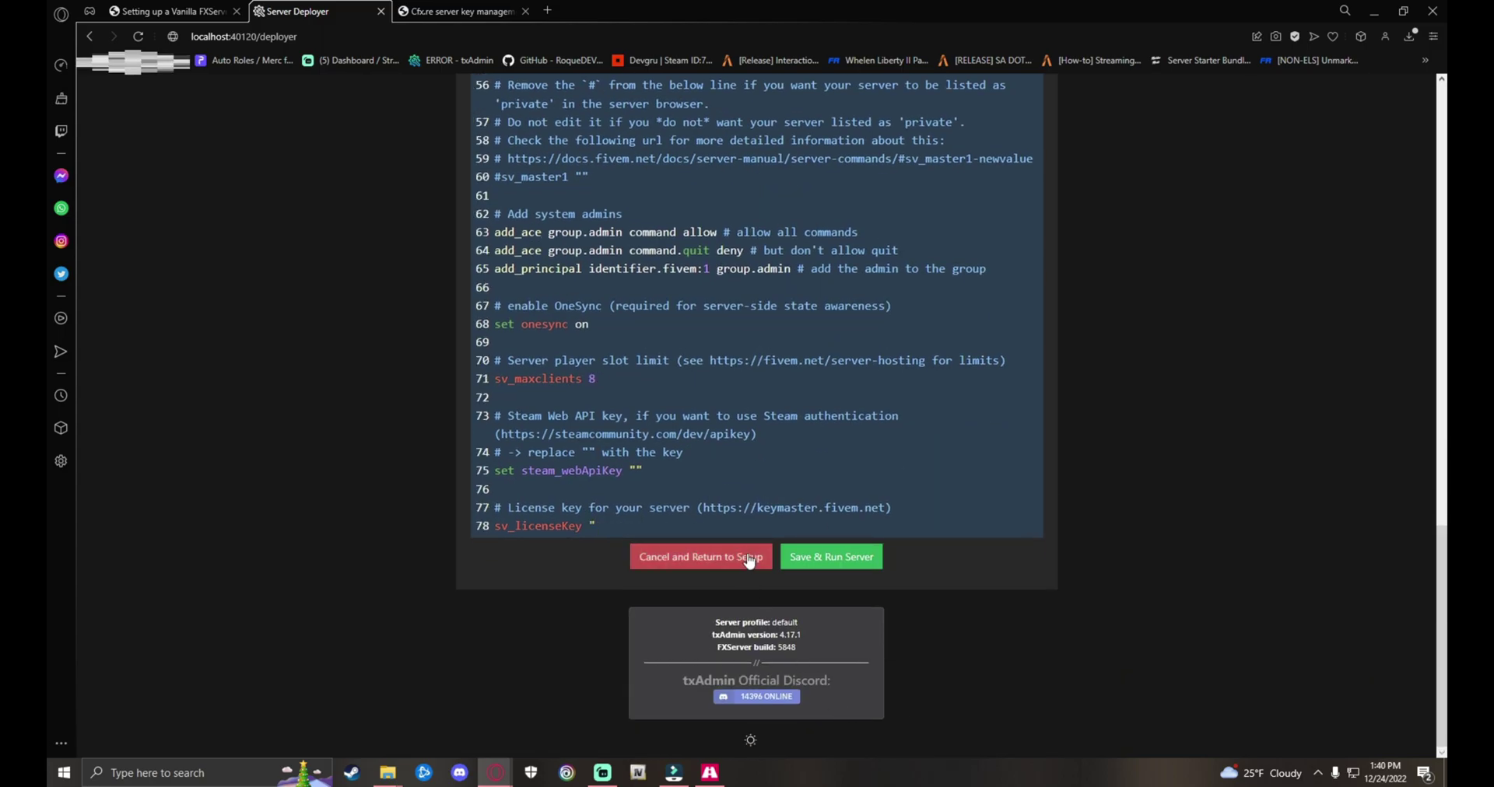
scroll(758, 557, up, 3)
scroll(725, 563, down, 2)
scroll(725, 563, up, 15)
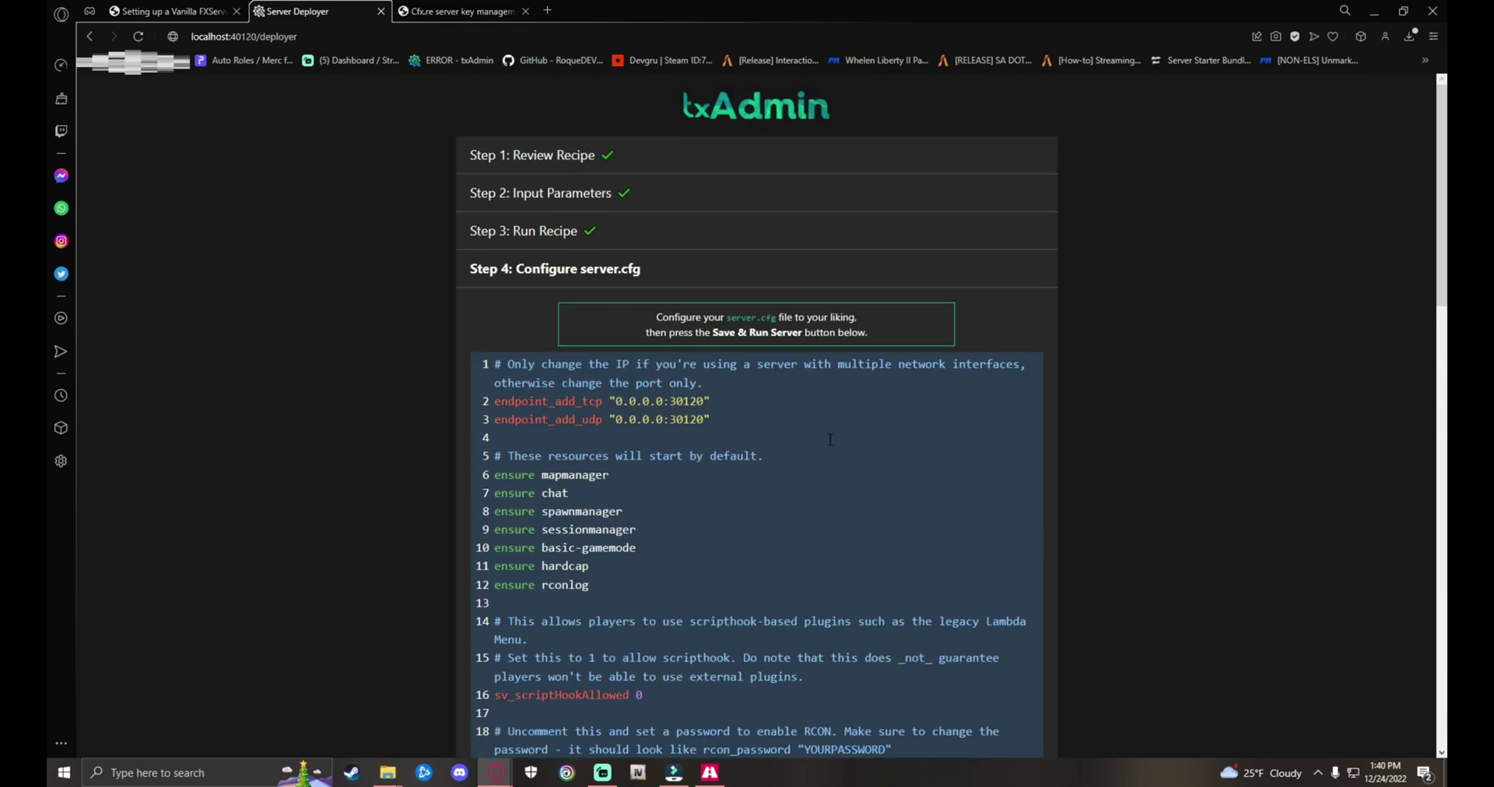
scroll(656, 343, down, 15)
Step: Copy the testkey license key in Keymaster and paste it after sv_licenseKey
key(ctrl+Tab)
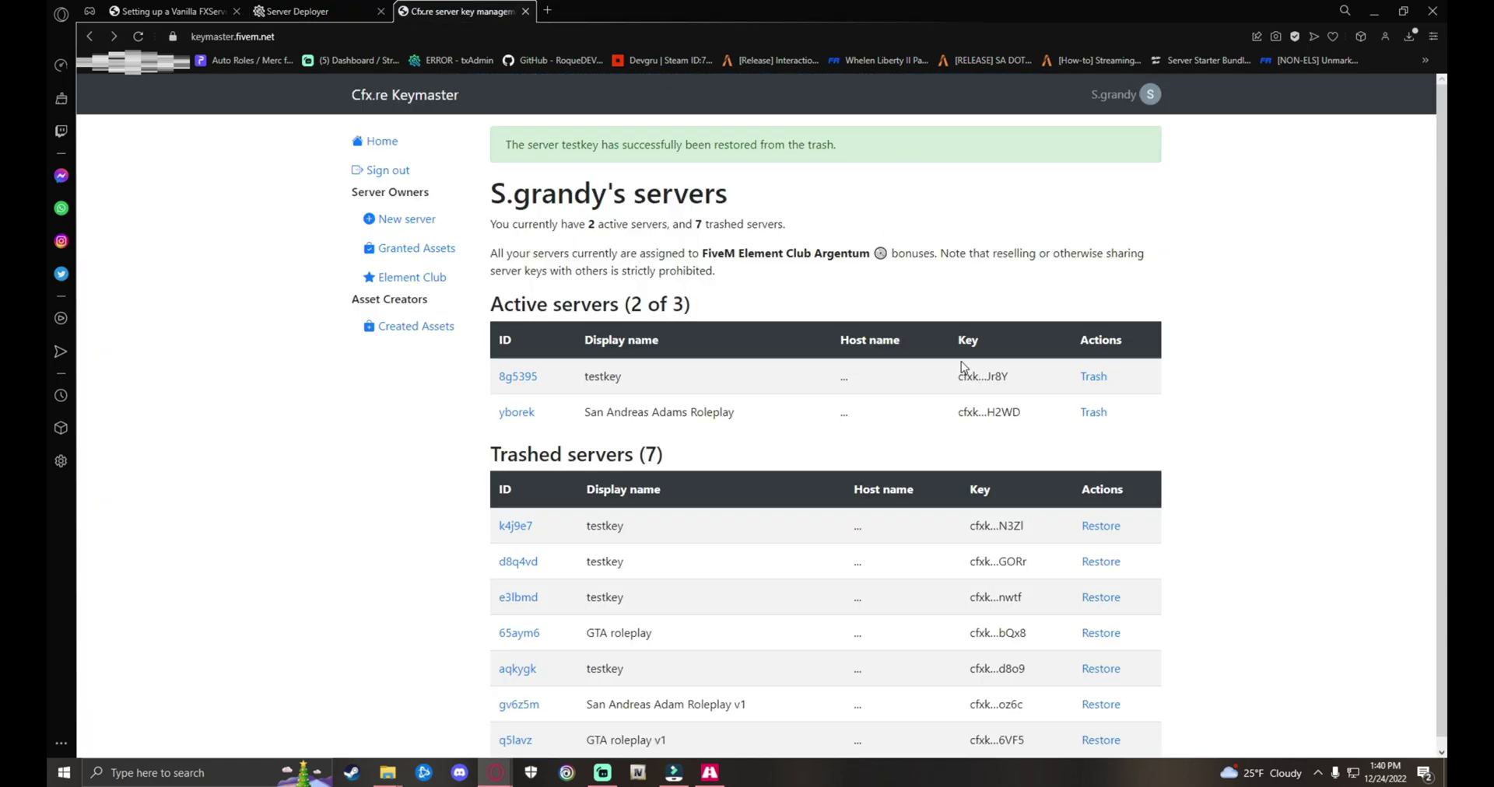
click(518, 377)
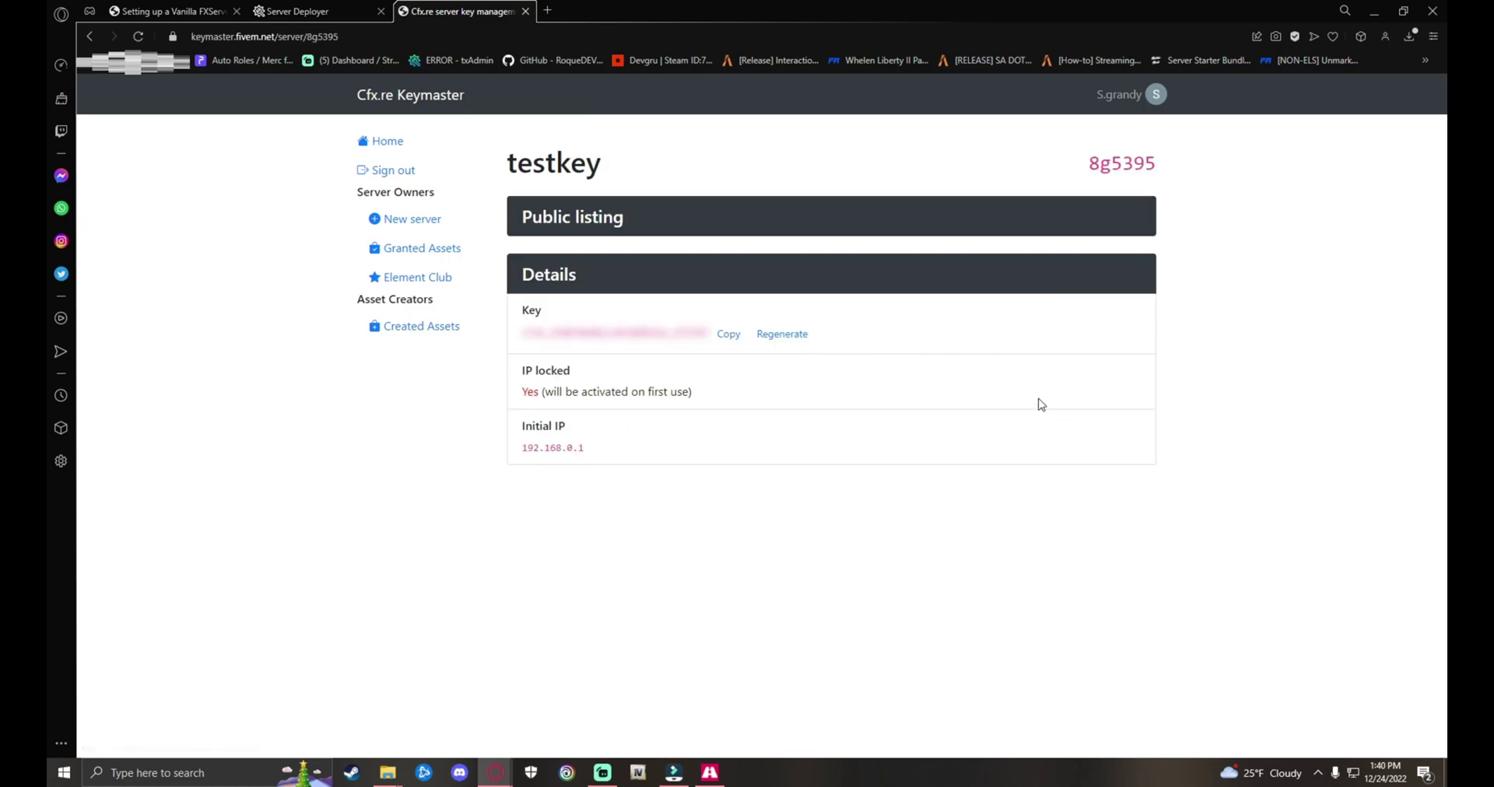
click(727, 337)
click(326, 11)
scroll(672, 475, down, 2)
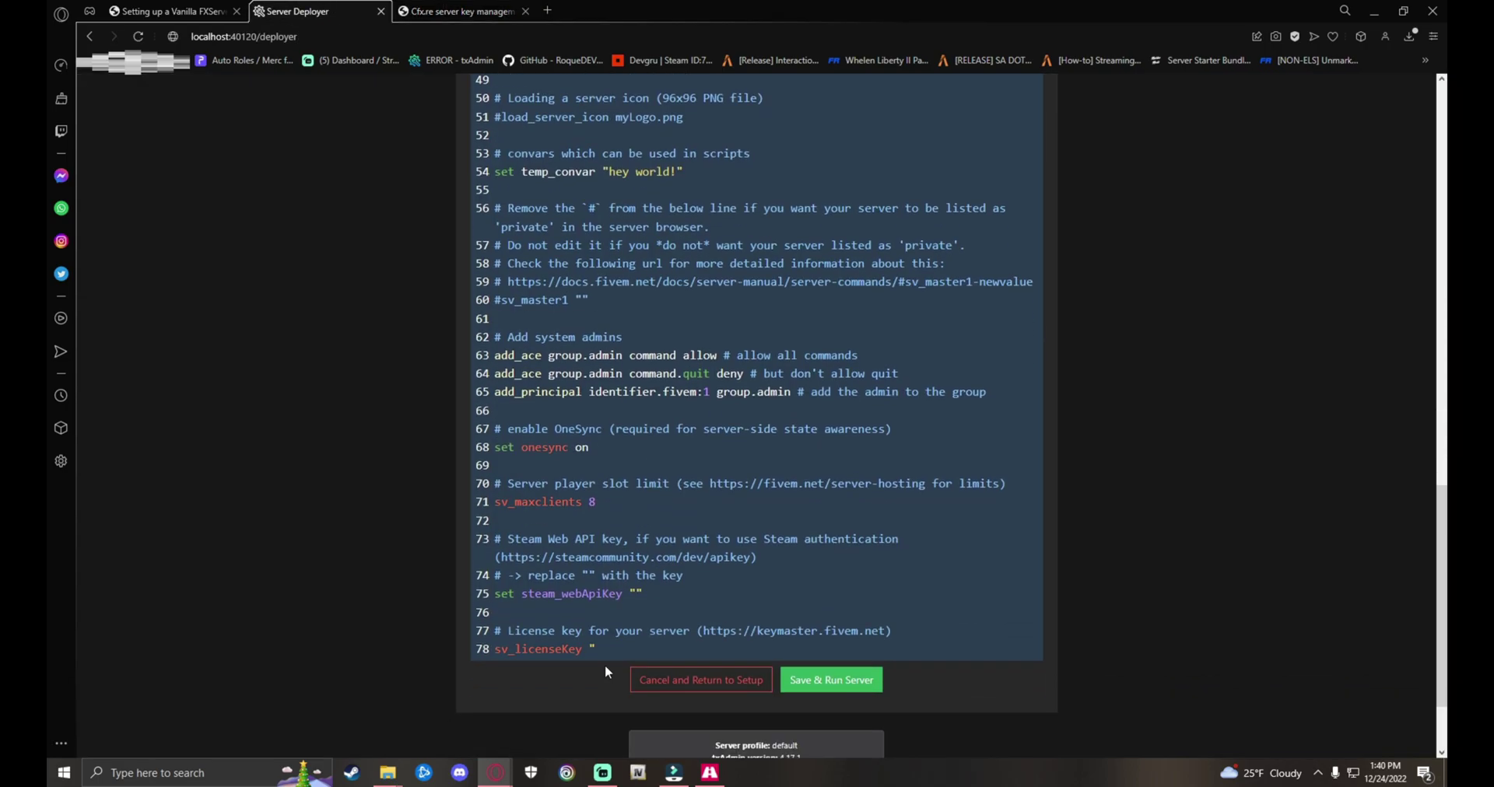
click(651, 645)
key(ctrl+v)
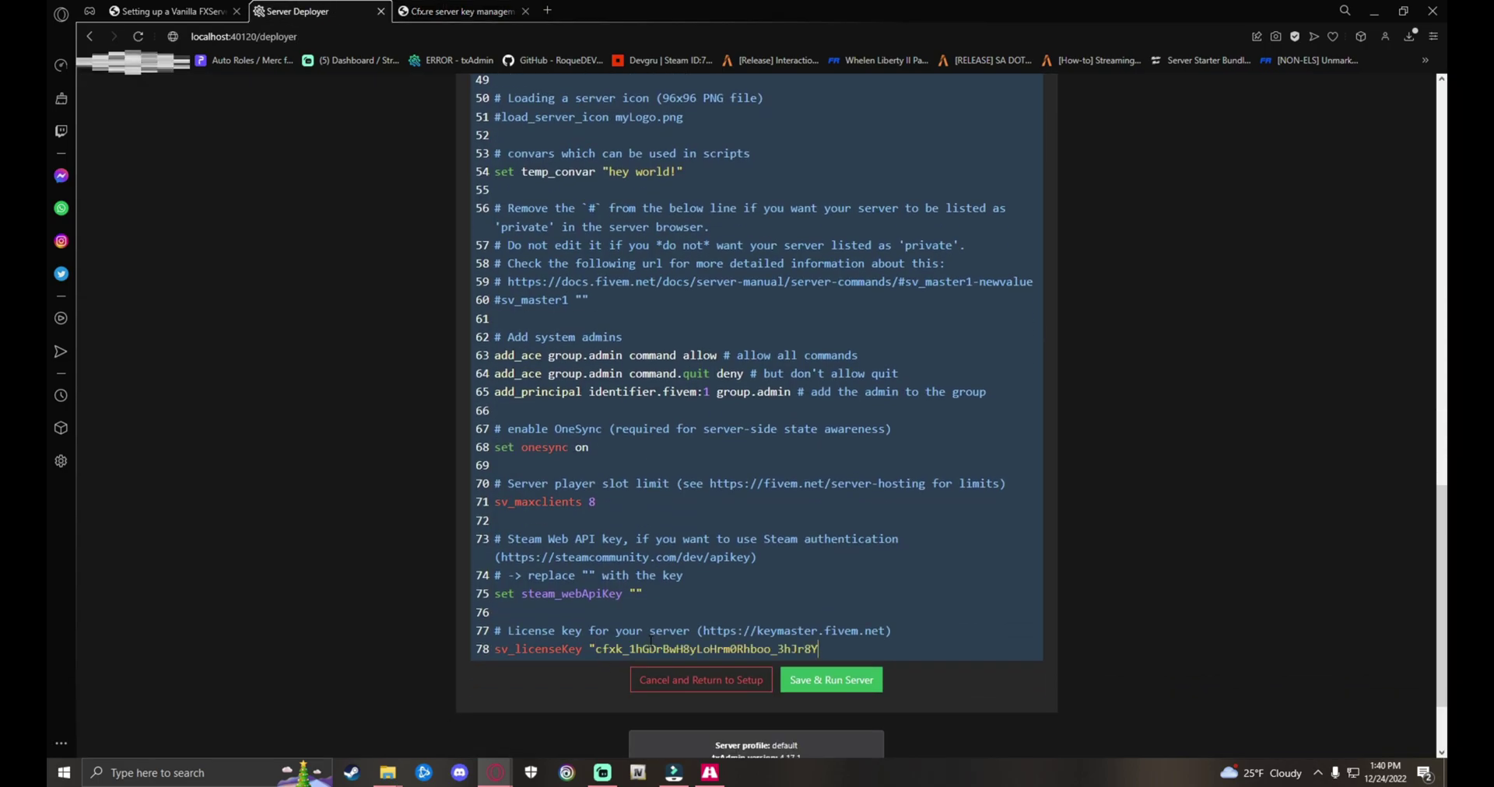
scroll(909, 604, up, 5)
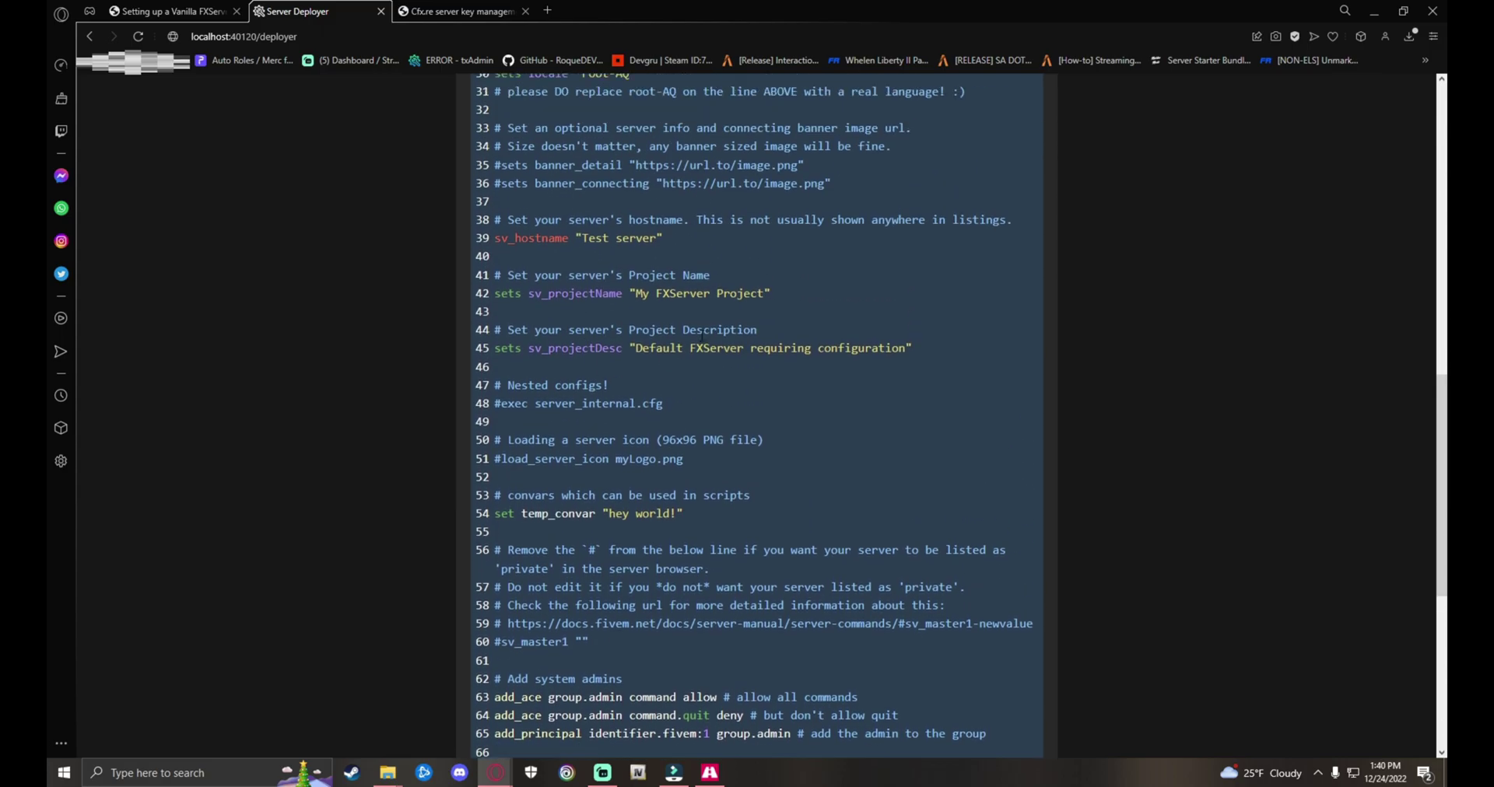
scroll(712, 404, down, 4)
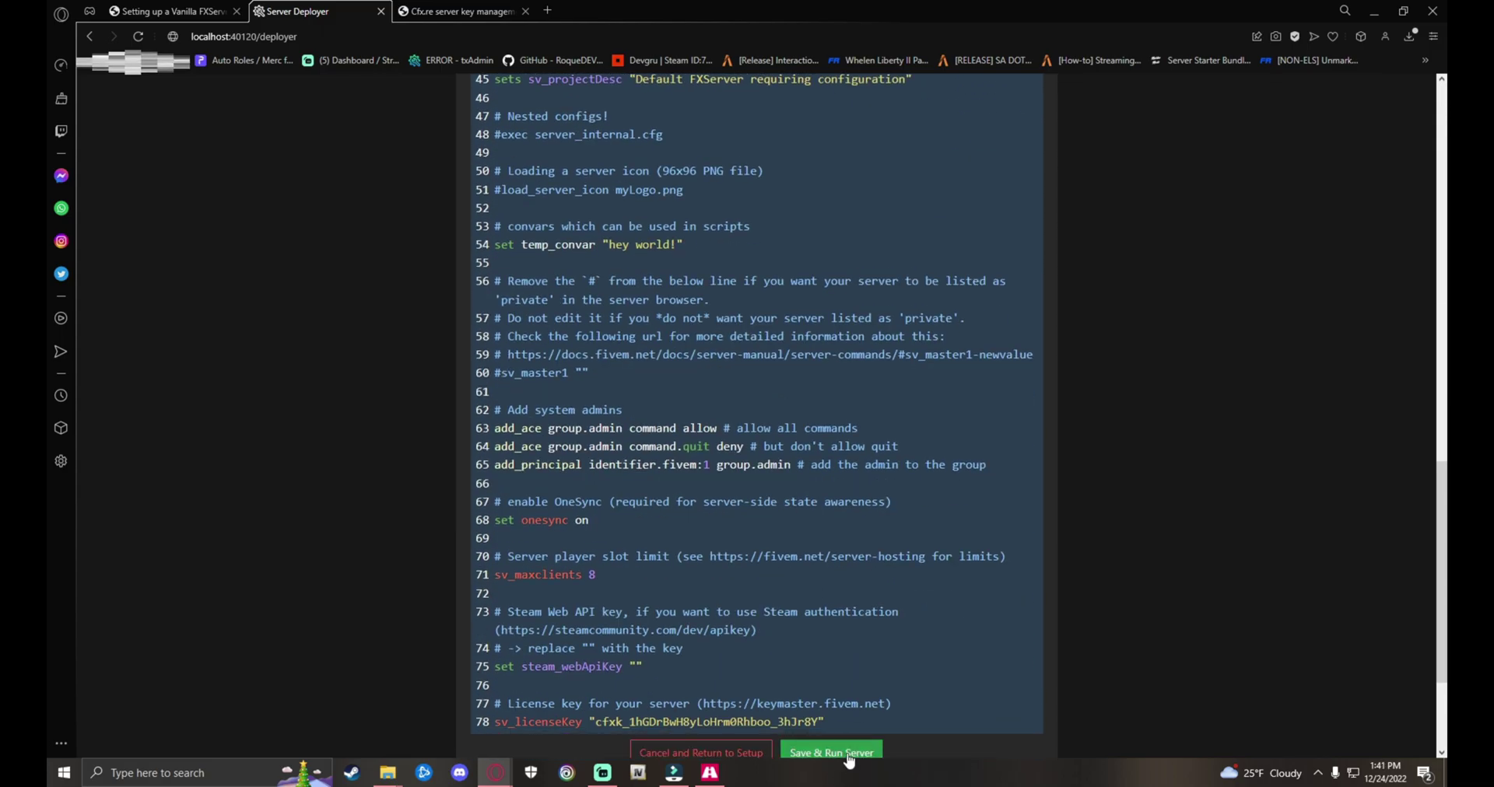
Step: Save and run the server, then move the license-key IP mismatch error dialog aside
click(841, 750)
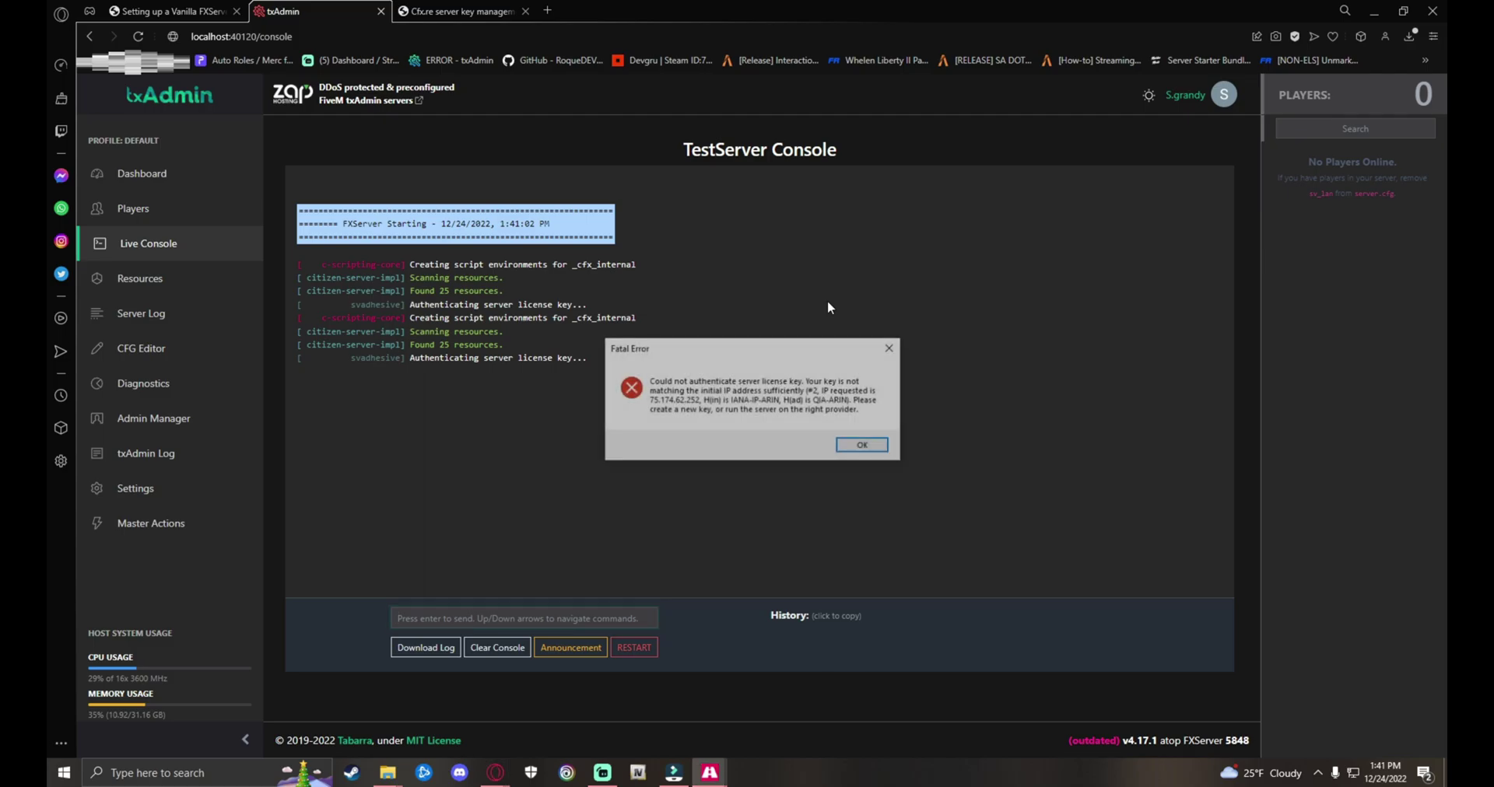
drag(676, 351, 863, 383)
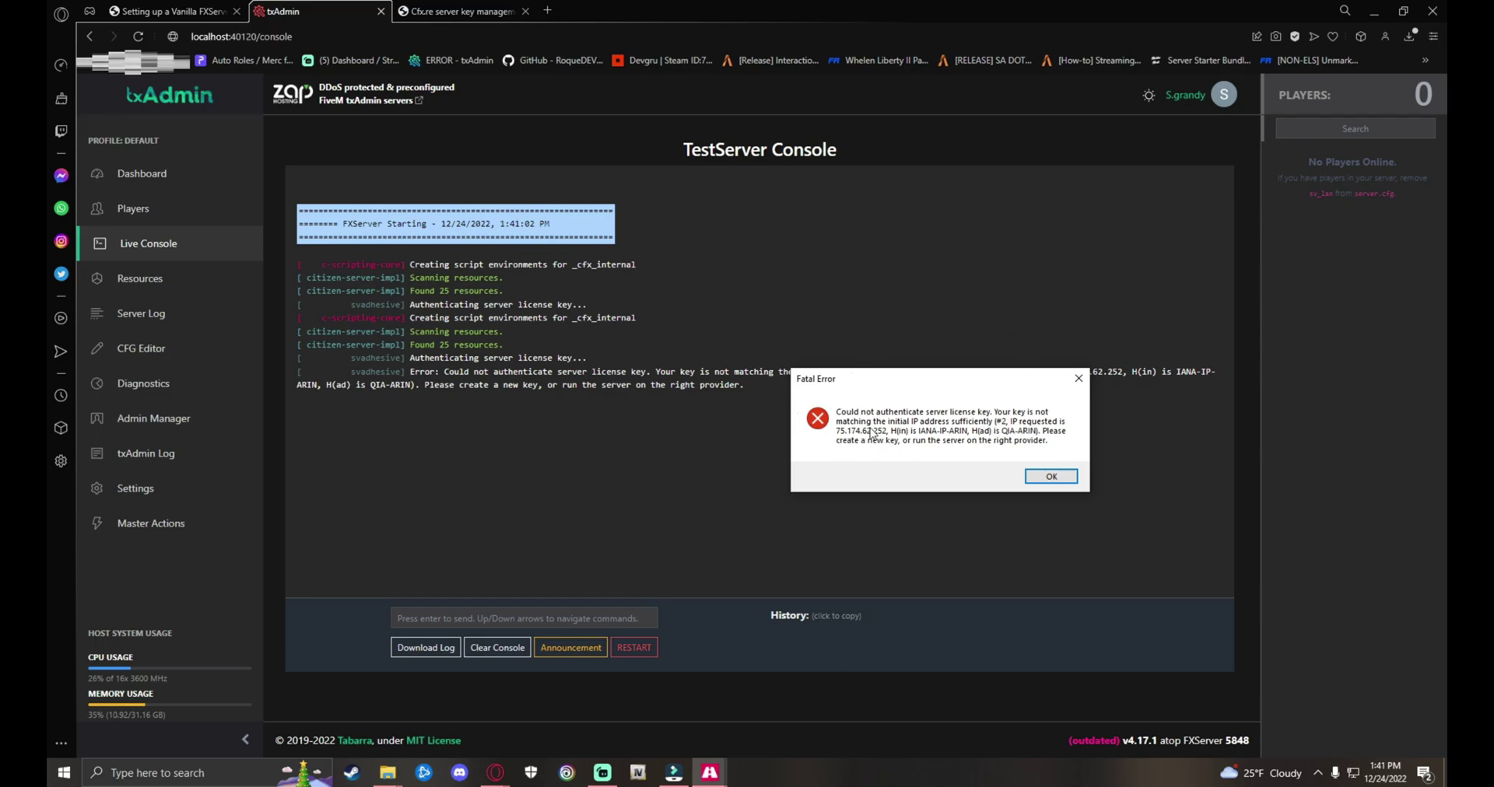
drag(866, 377, 936, 337)
click(464, 9)
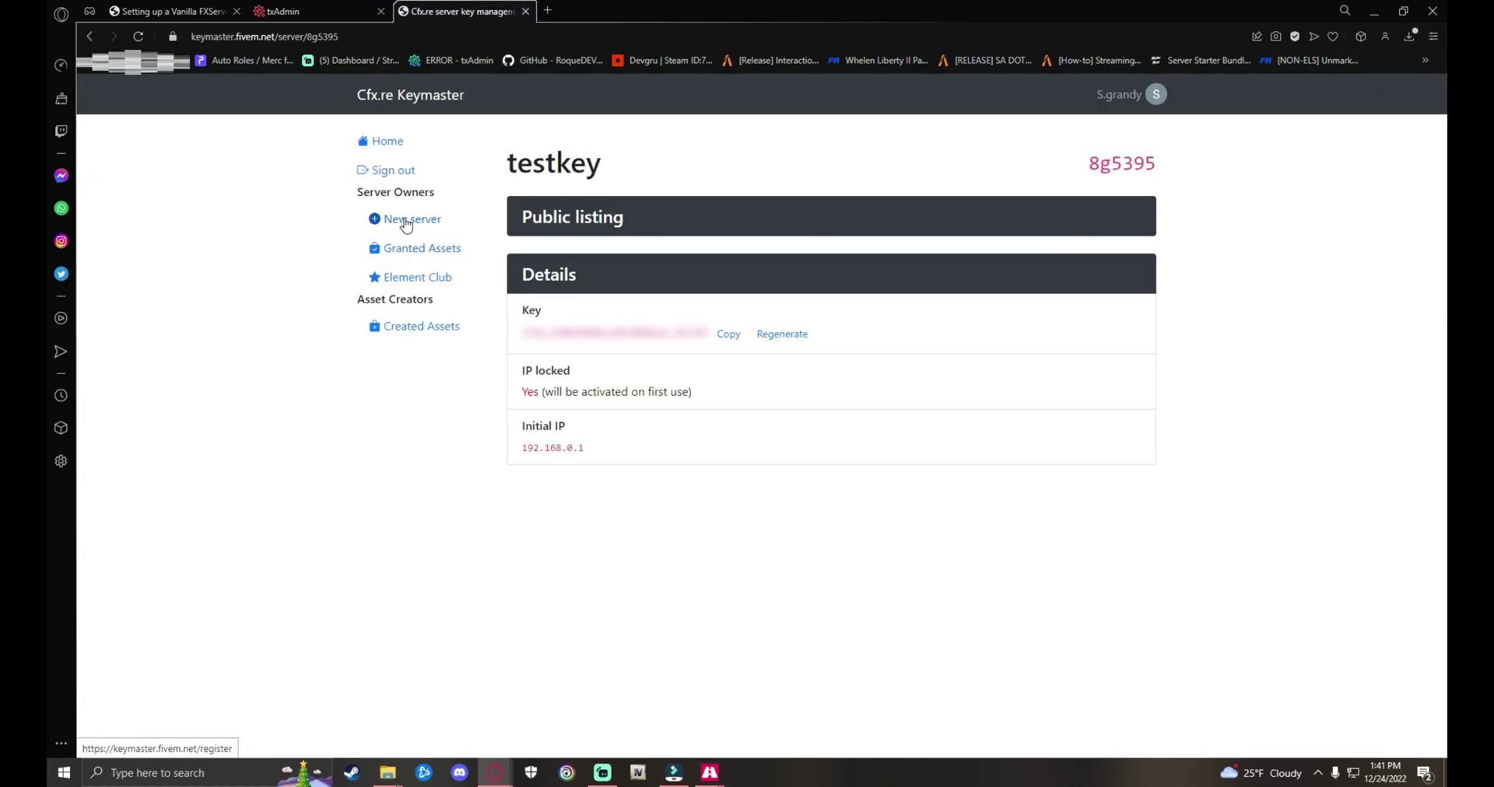
Step: Start a new server registration named testkey with public IP 75.174.62.252 from the error
click(405, 222)
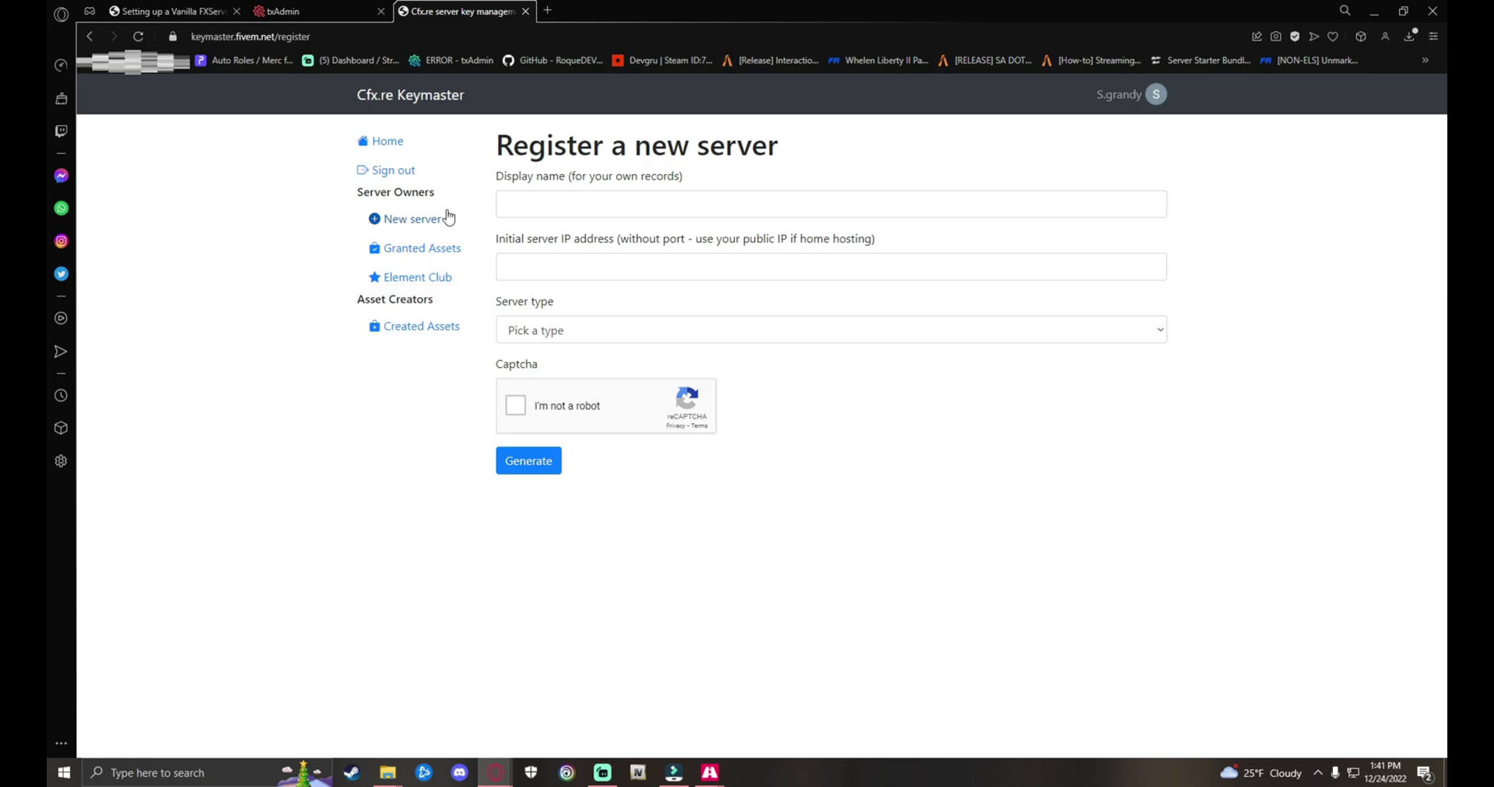
click(602, 208)
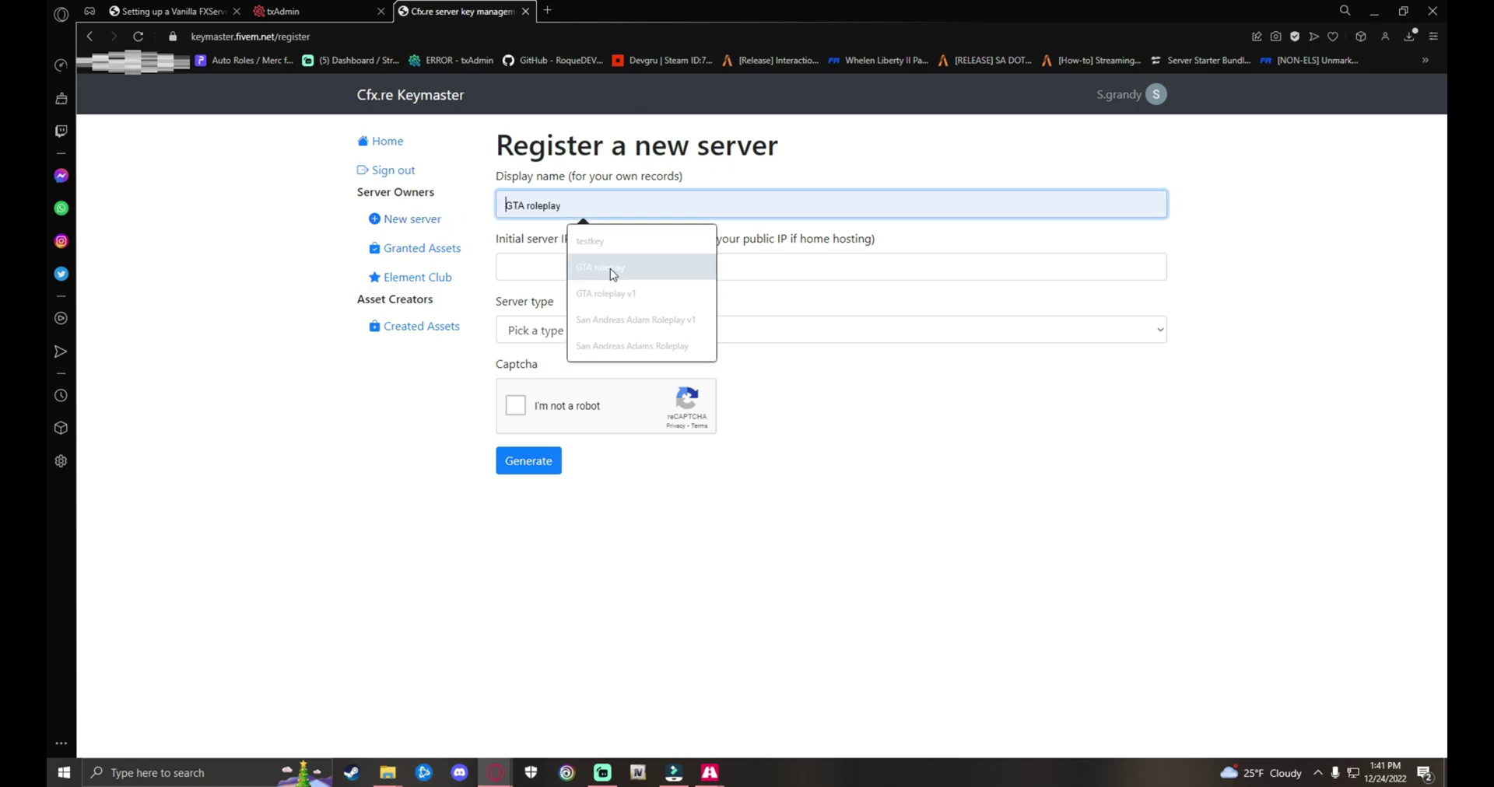
click(591, 241)
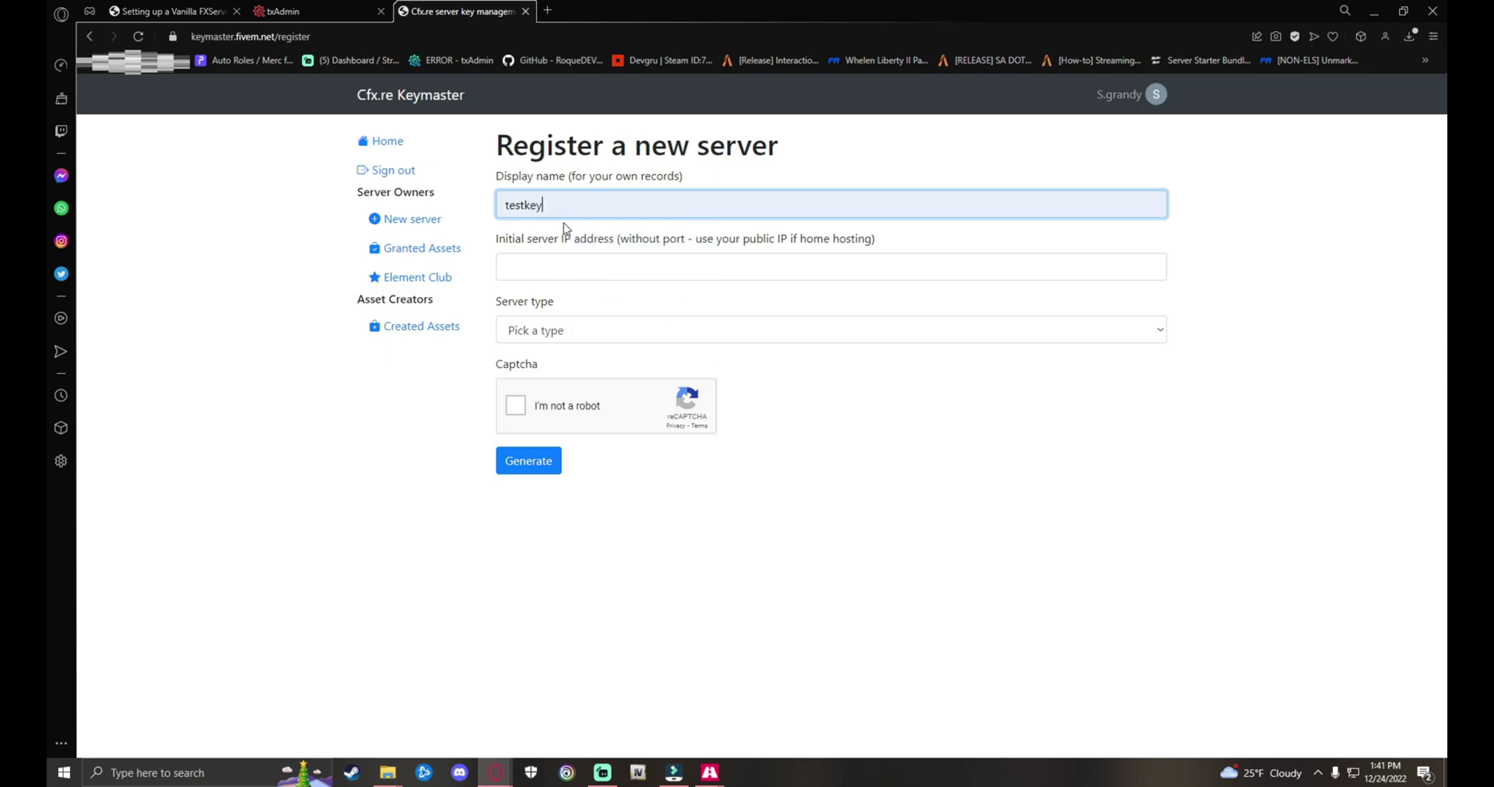
click(560, 256)
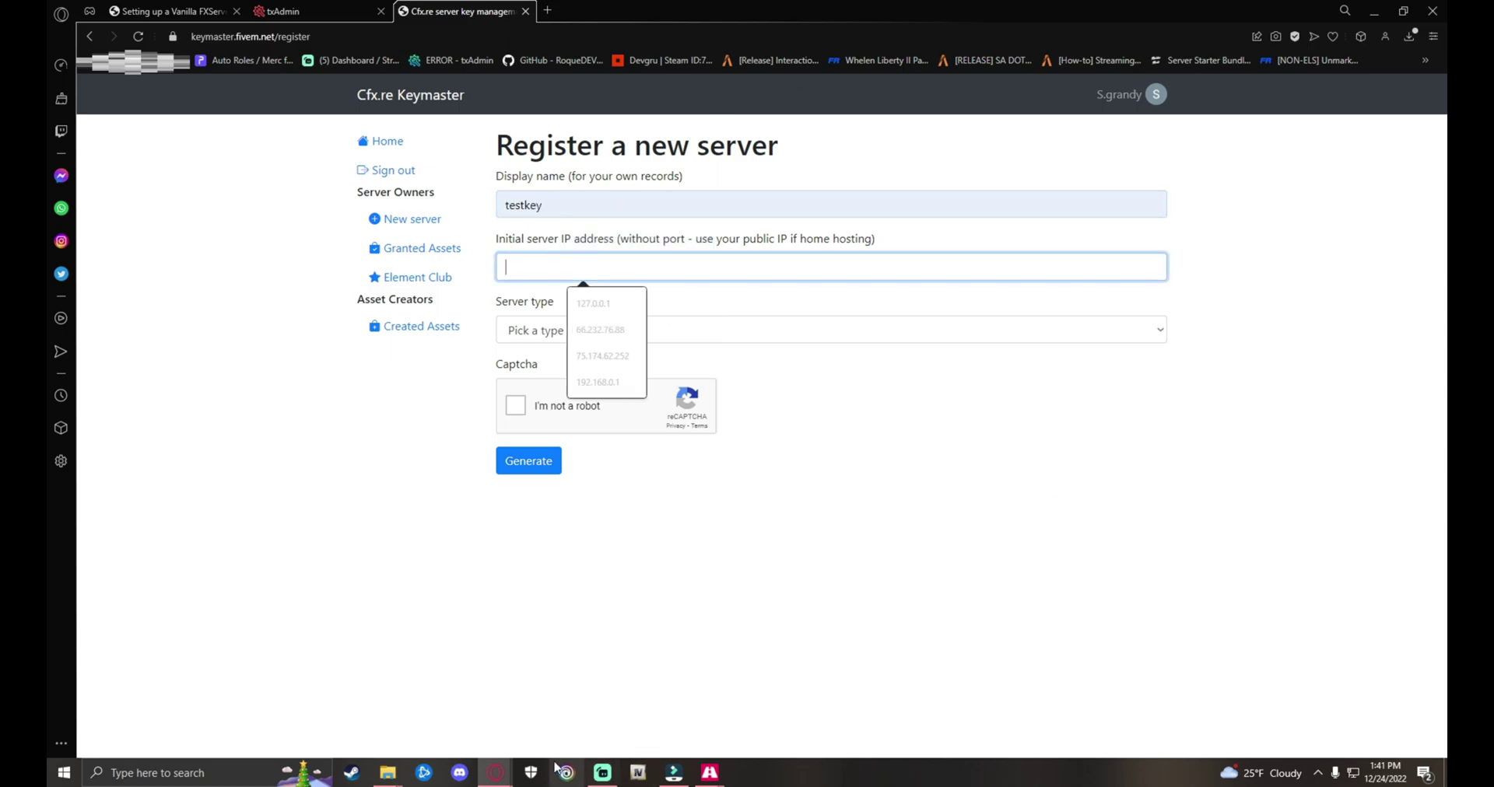
click(510, 775)
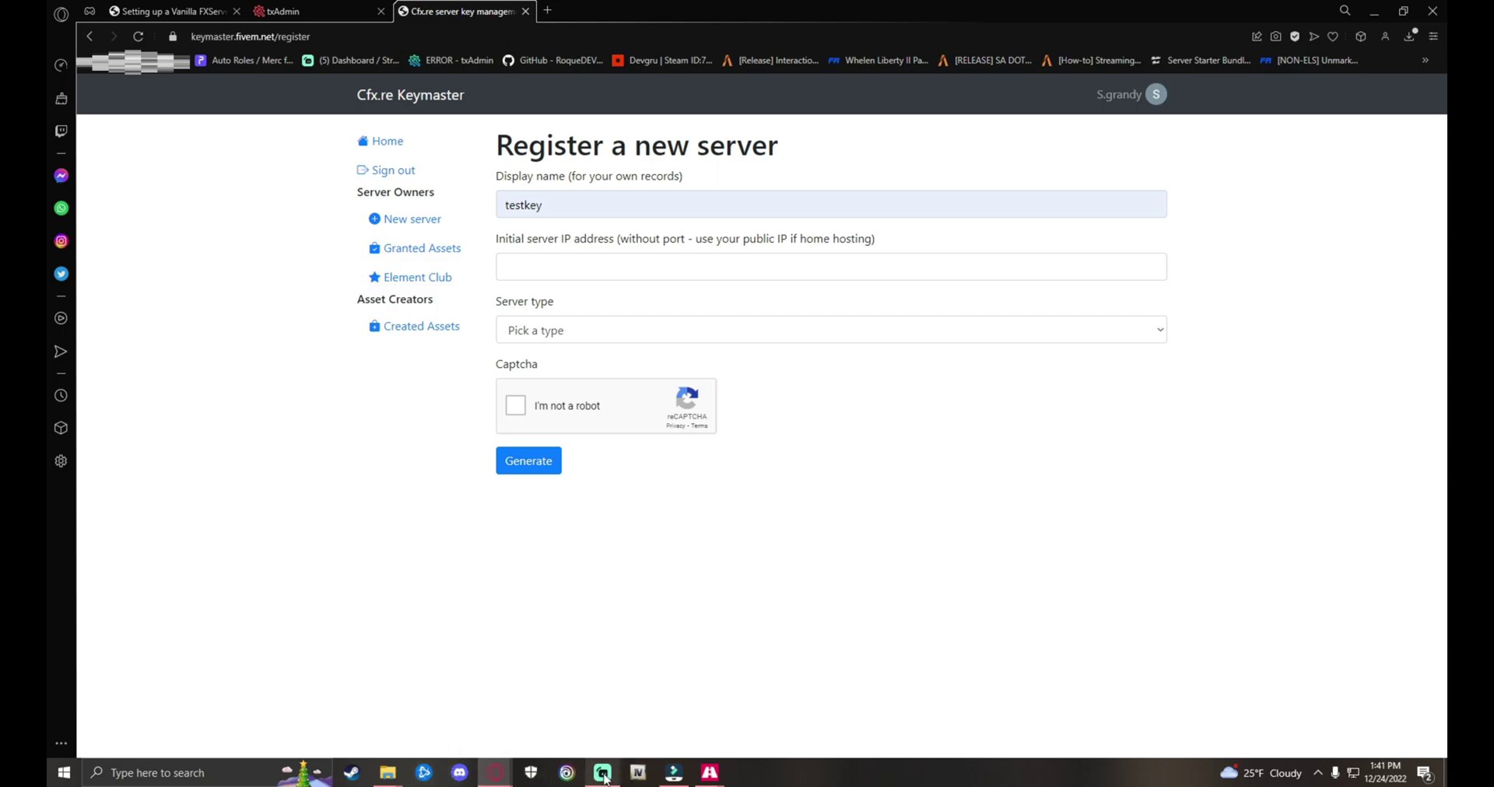
click(710, 771)
click(709, 748)
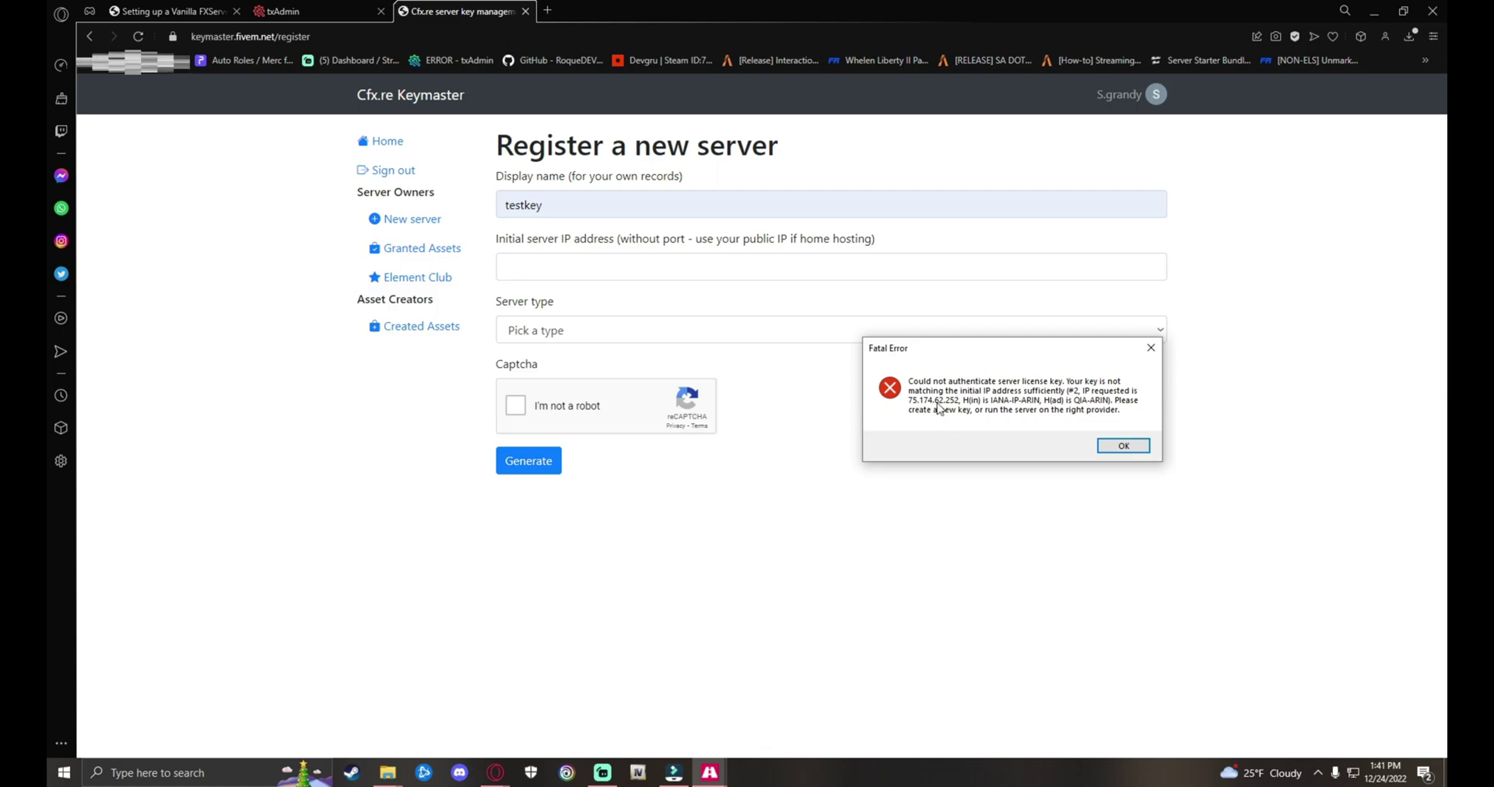
click(584, 269)
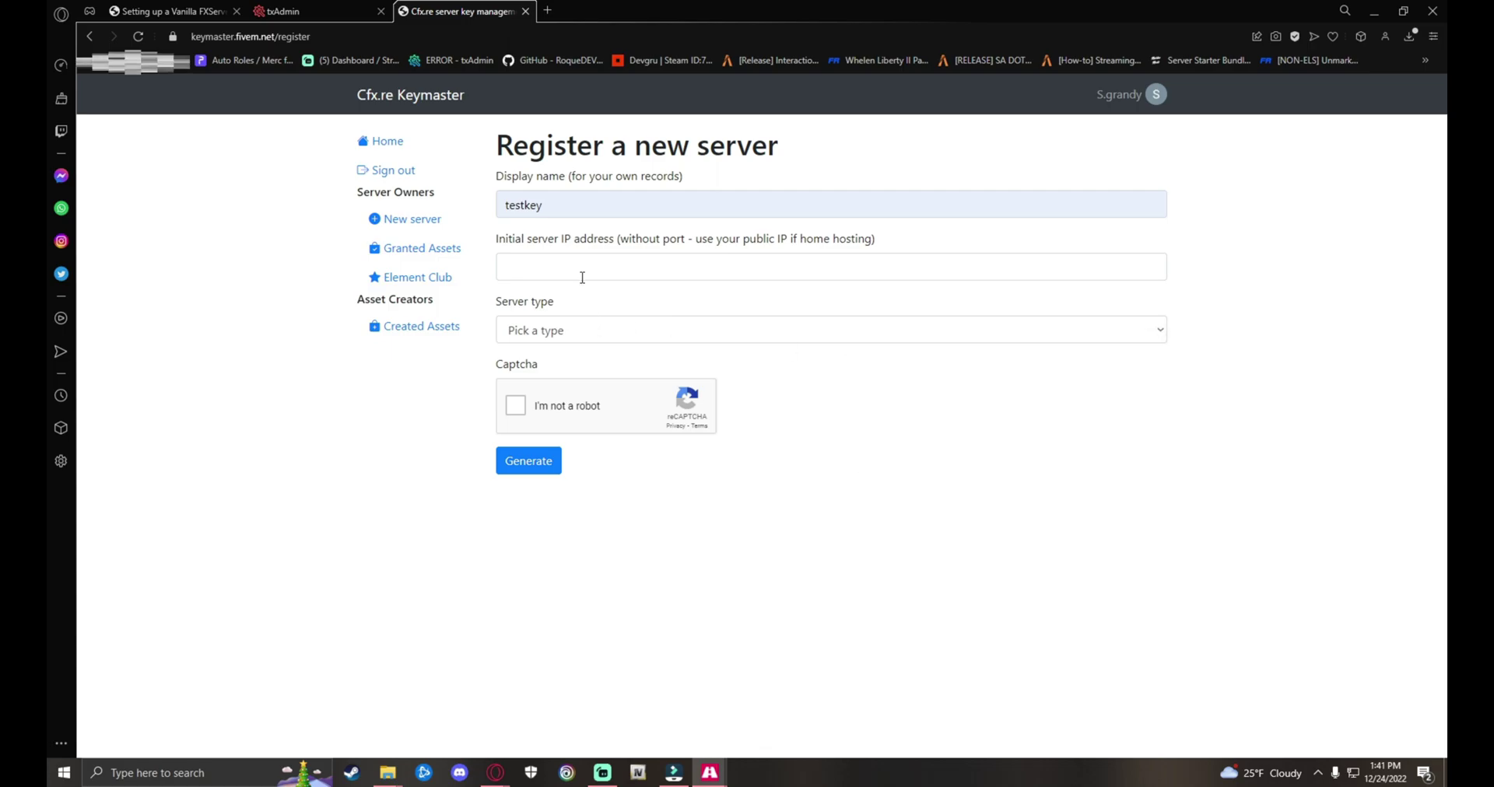
click(628, 354)
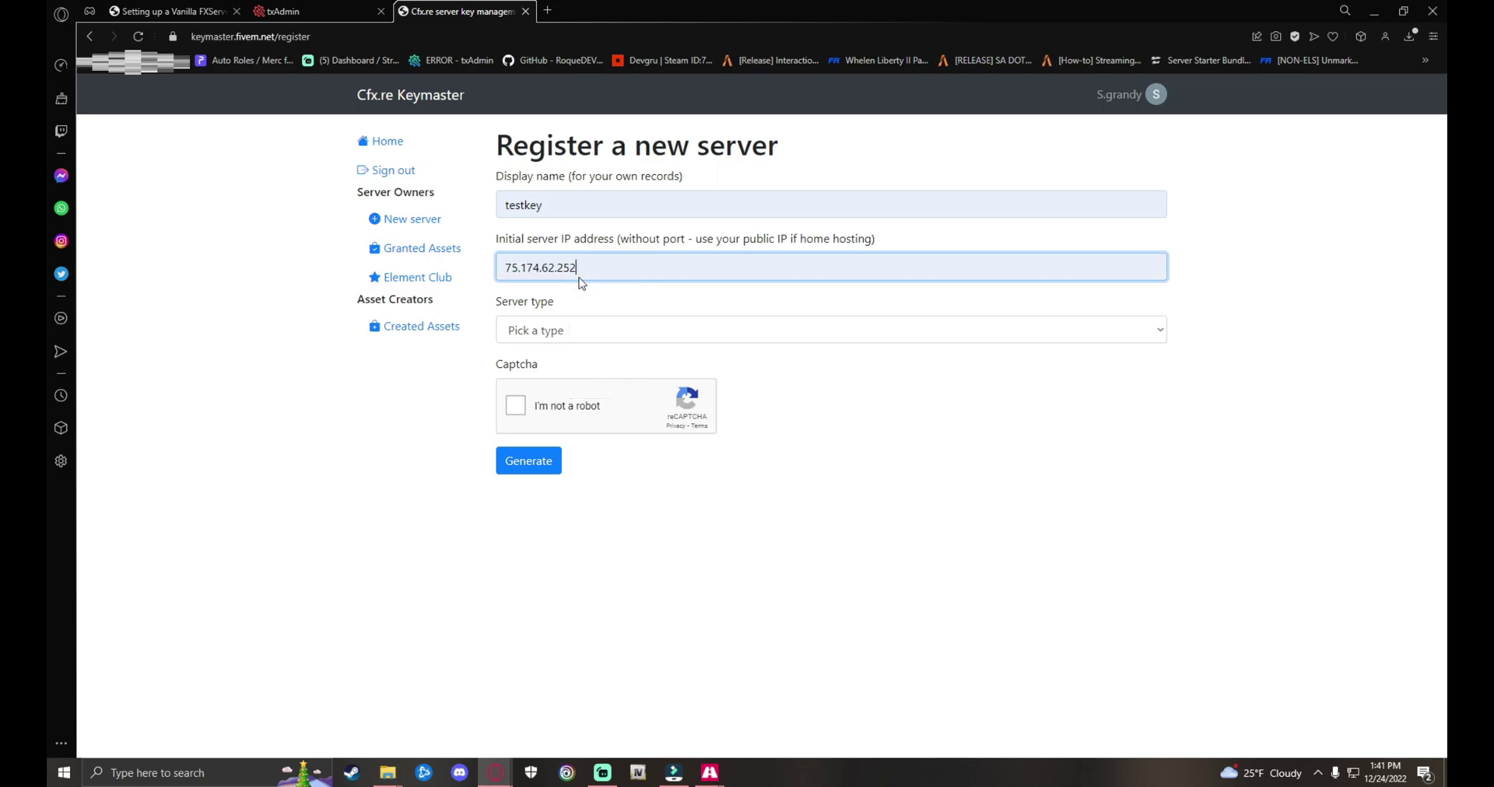
Step: Choose Other/Home hosted with provider homehosted, pass the captcha, generate and copy the key
click(557, 330)
click(575, 432)
click(558, 403)
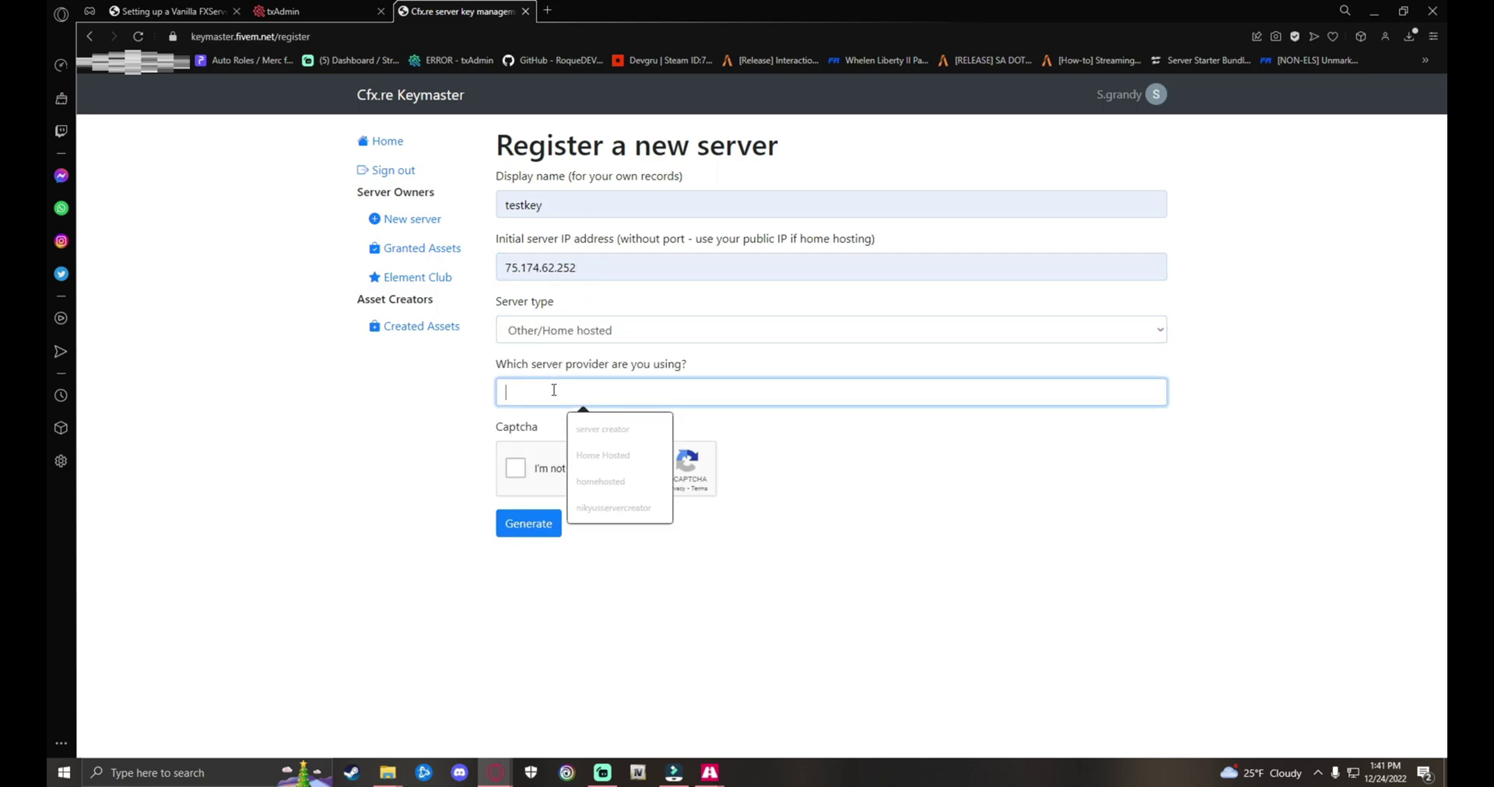
click(602, 476)
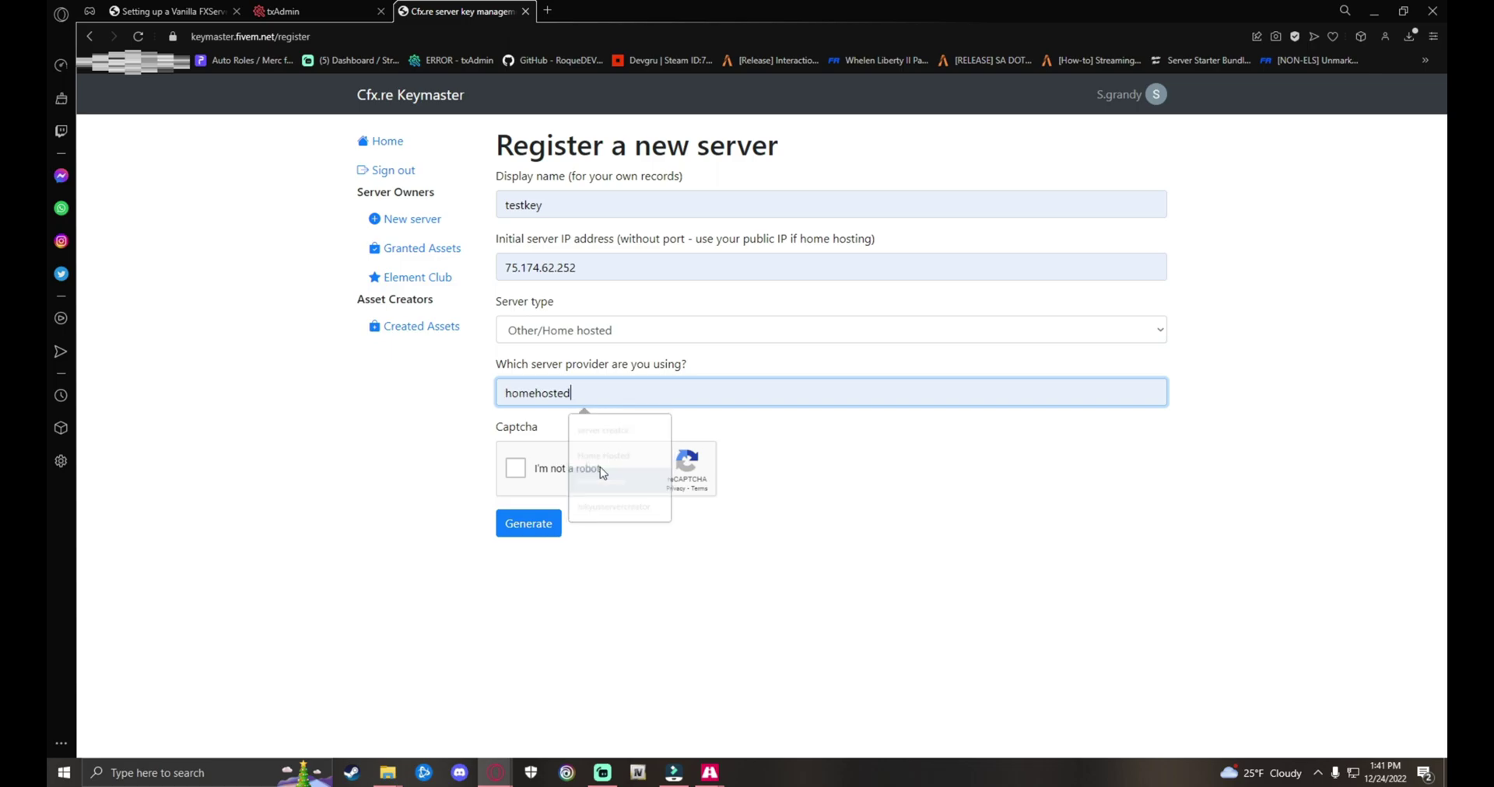
click(516, 469)
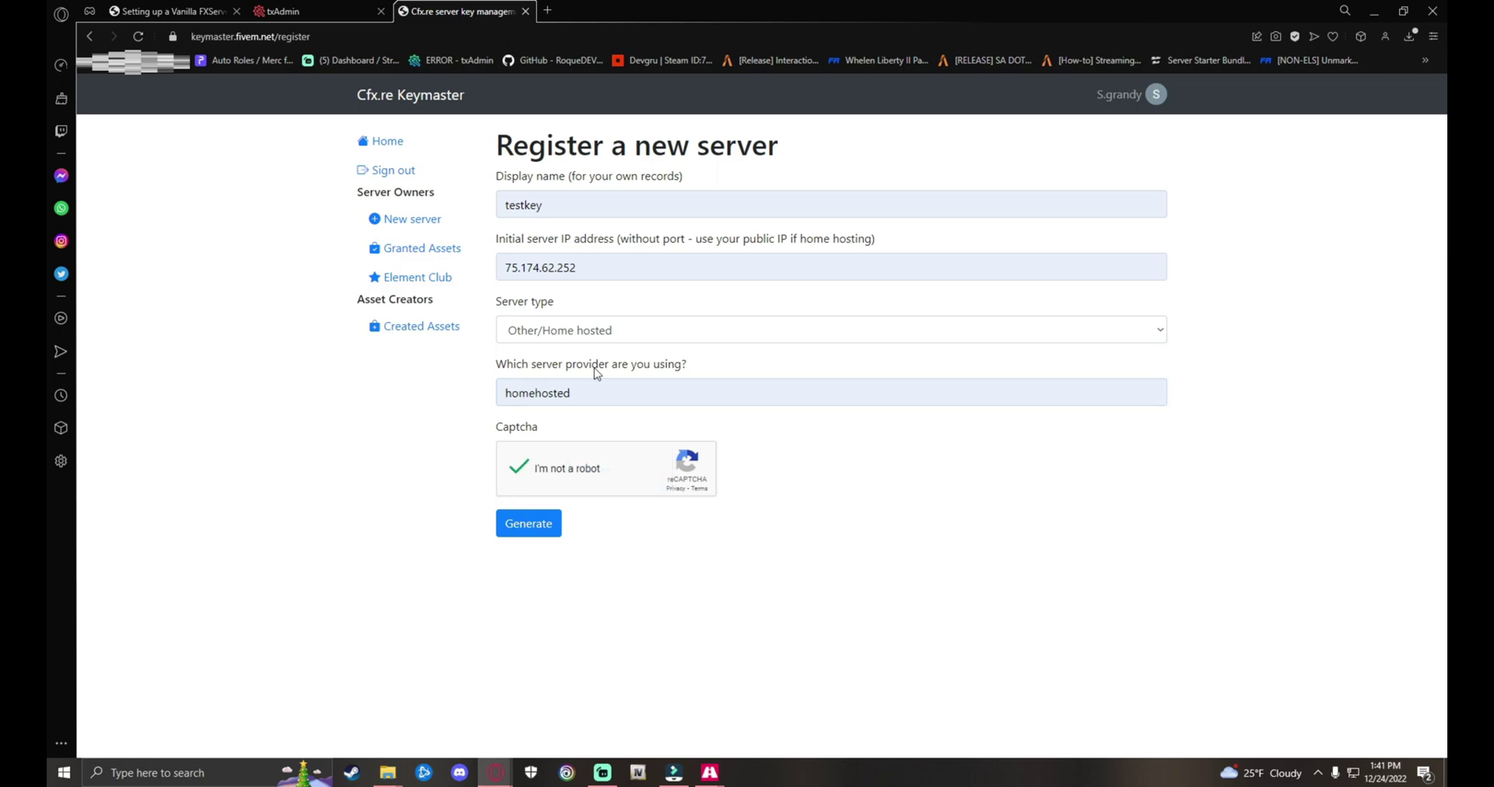
click(541, 531)
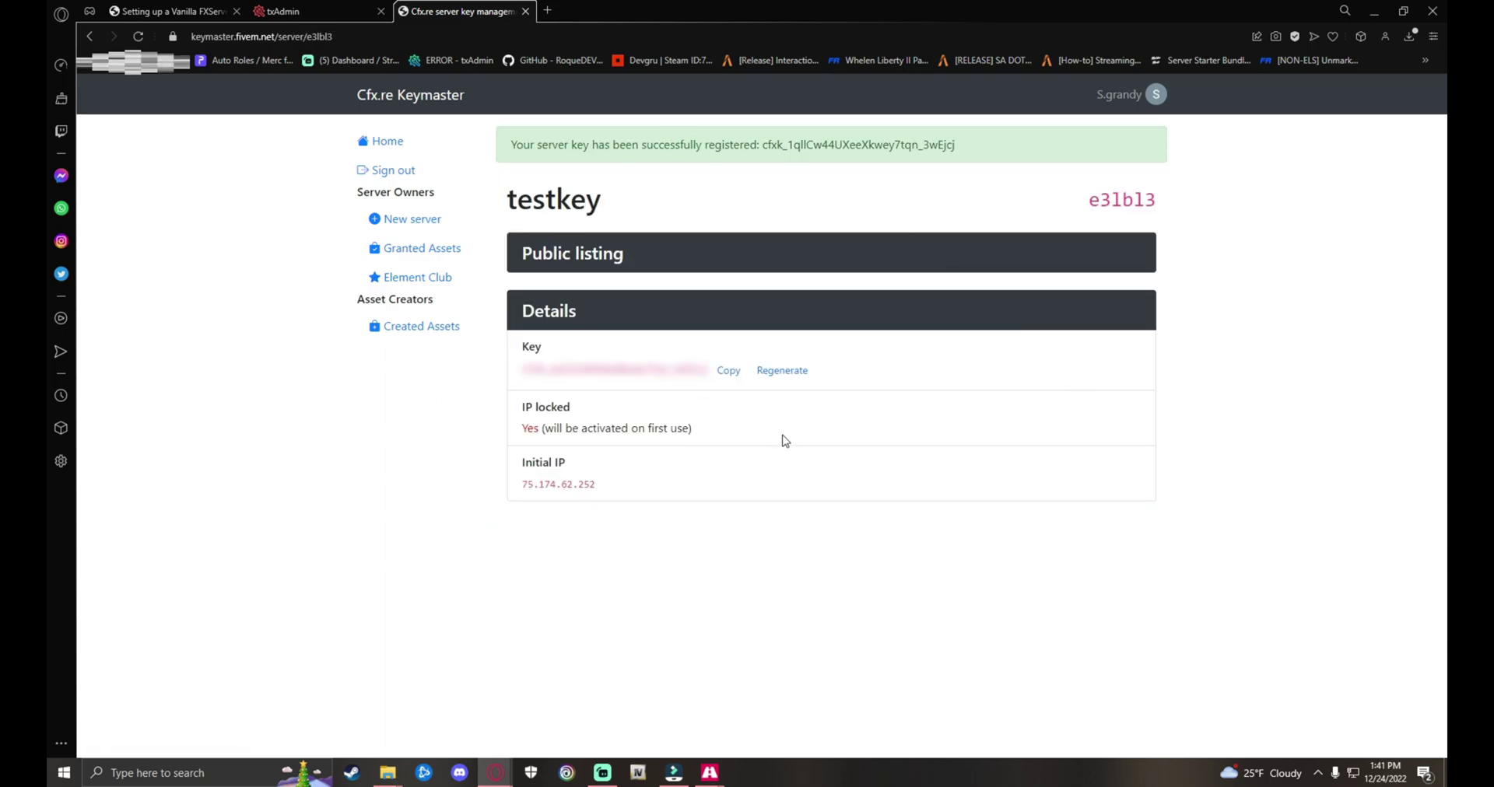
click(731, 372)
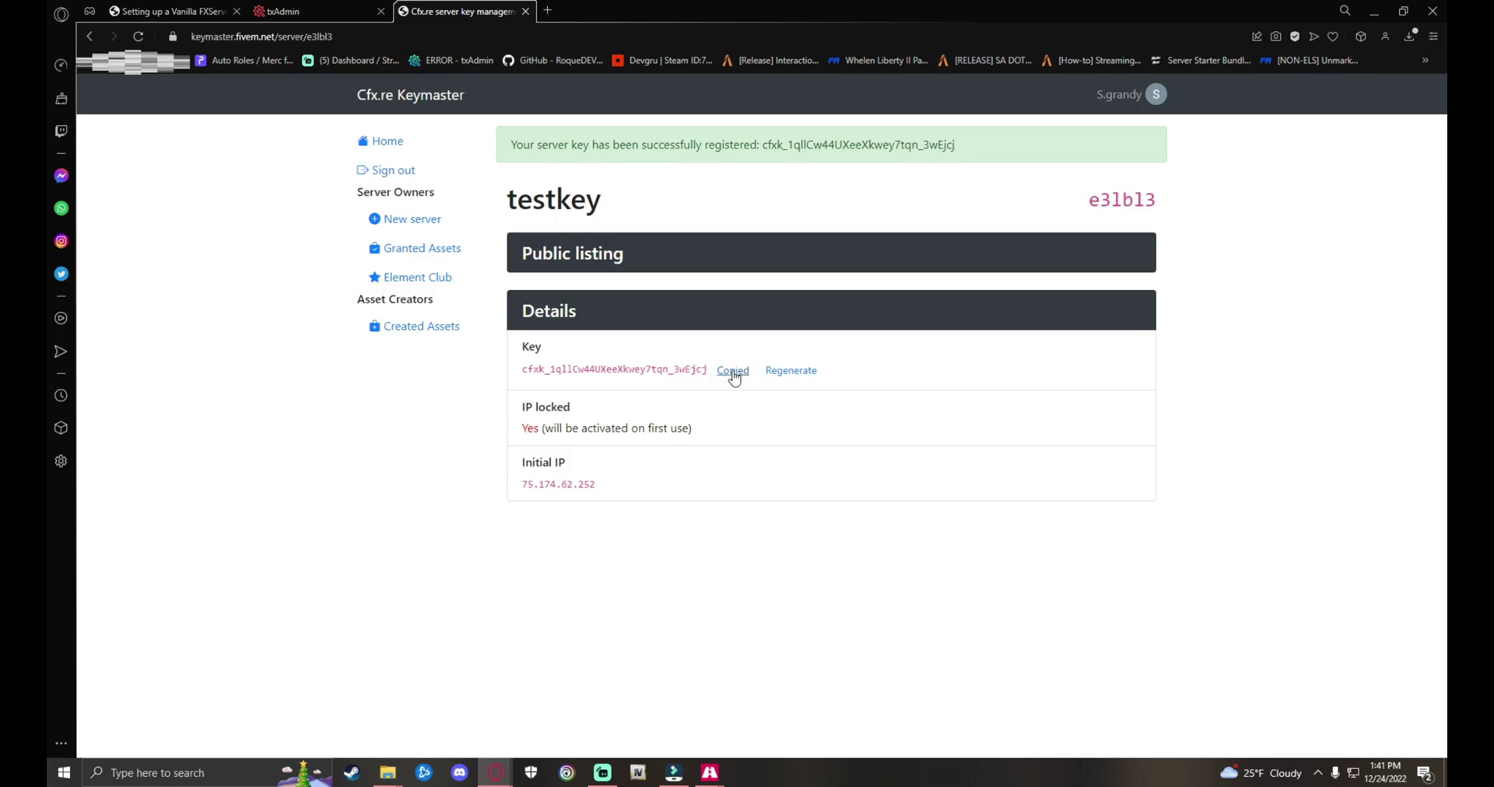
Step: In the CFG Editor, replace the old sv_licenseKey value with the new key
click(295, 11)
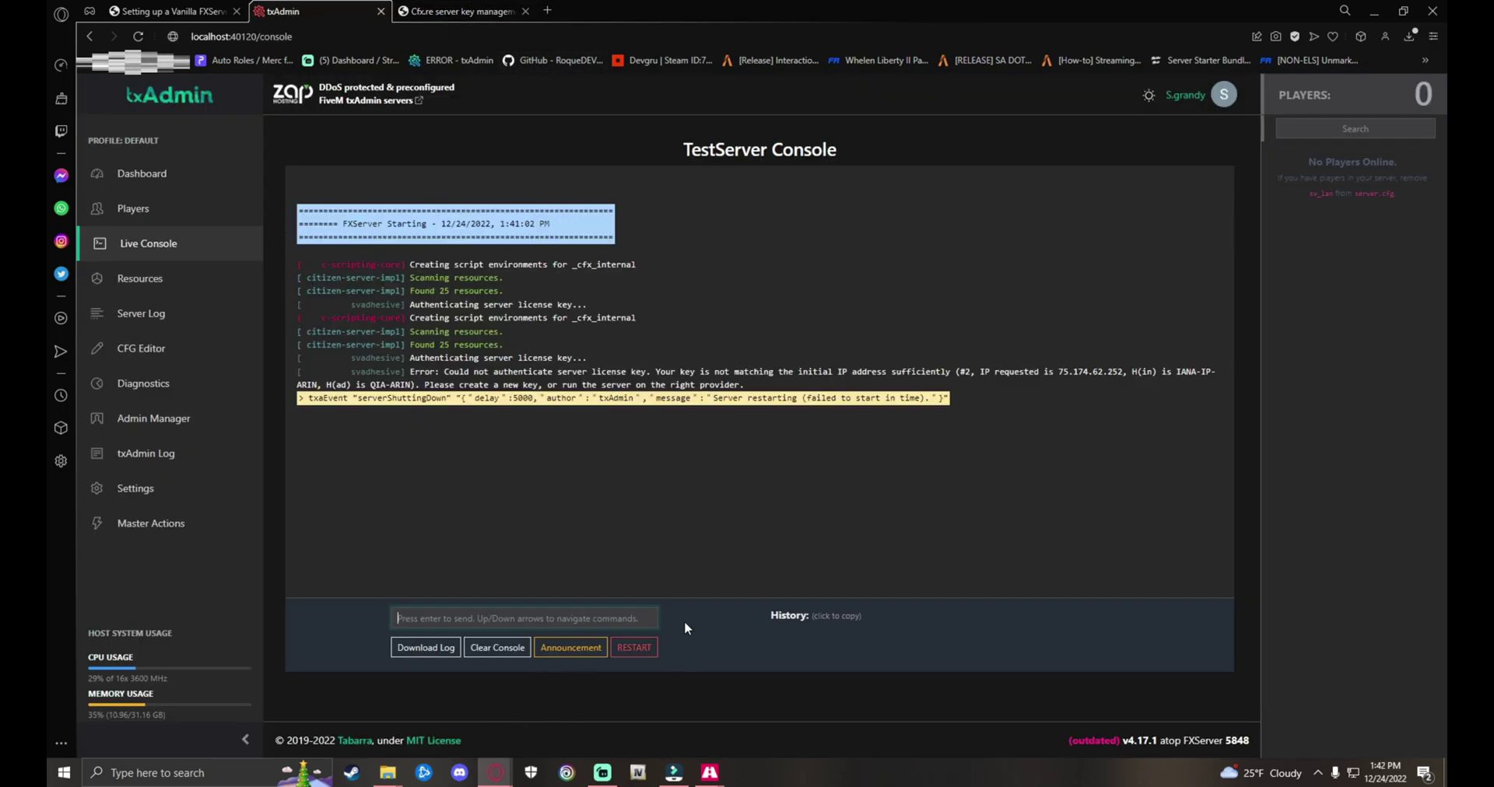
click(178, 314)
click(150, 359)
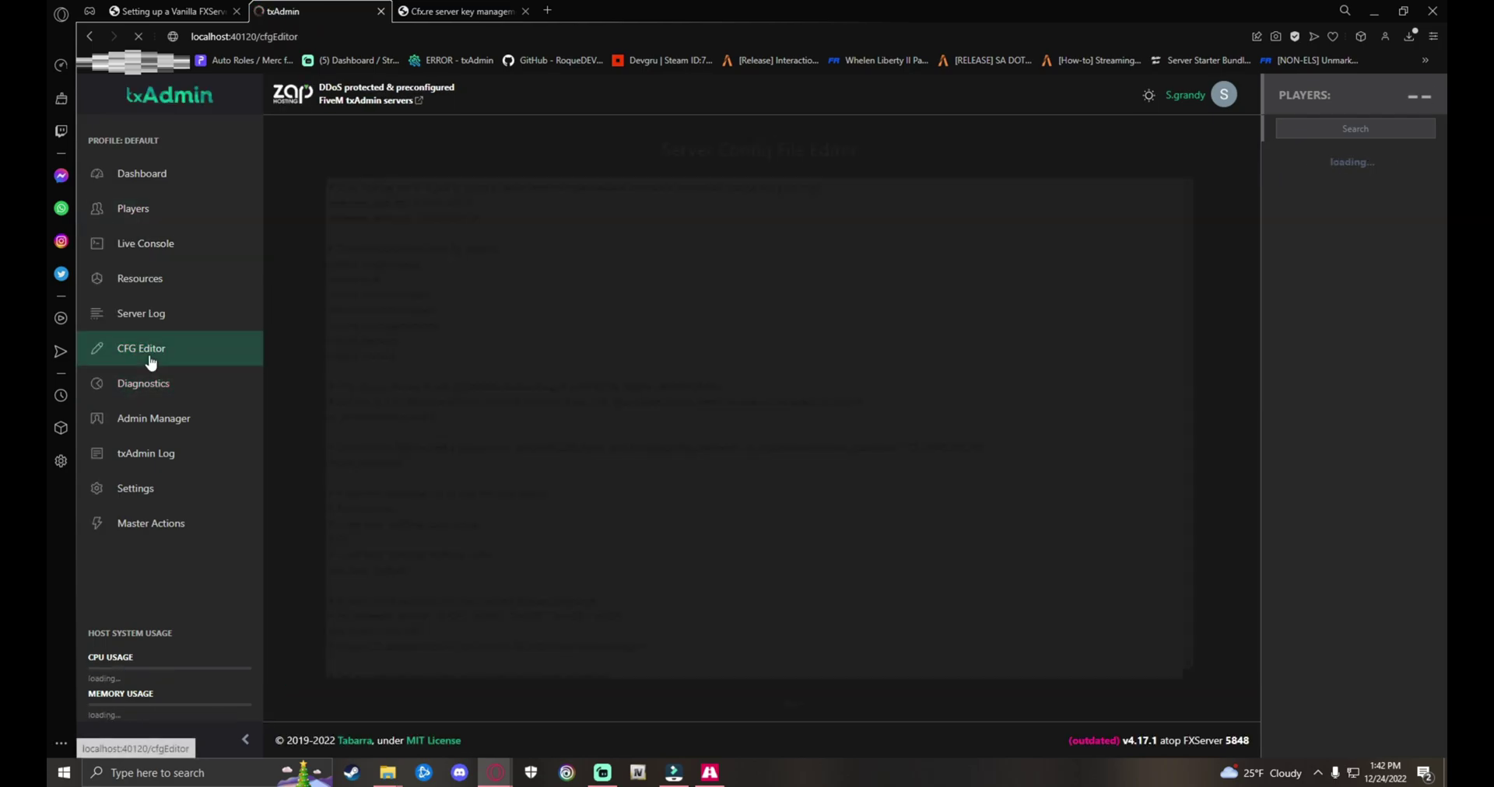
scroll(567, 540, down, 10)
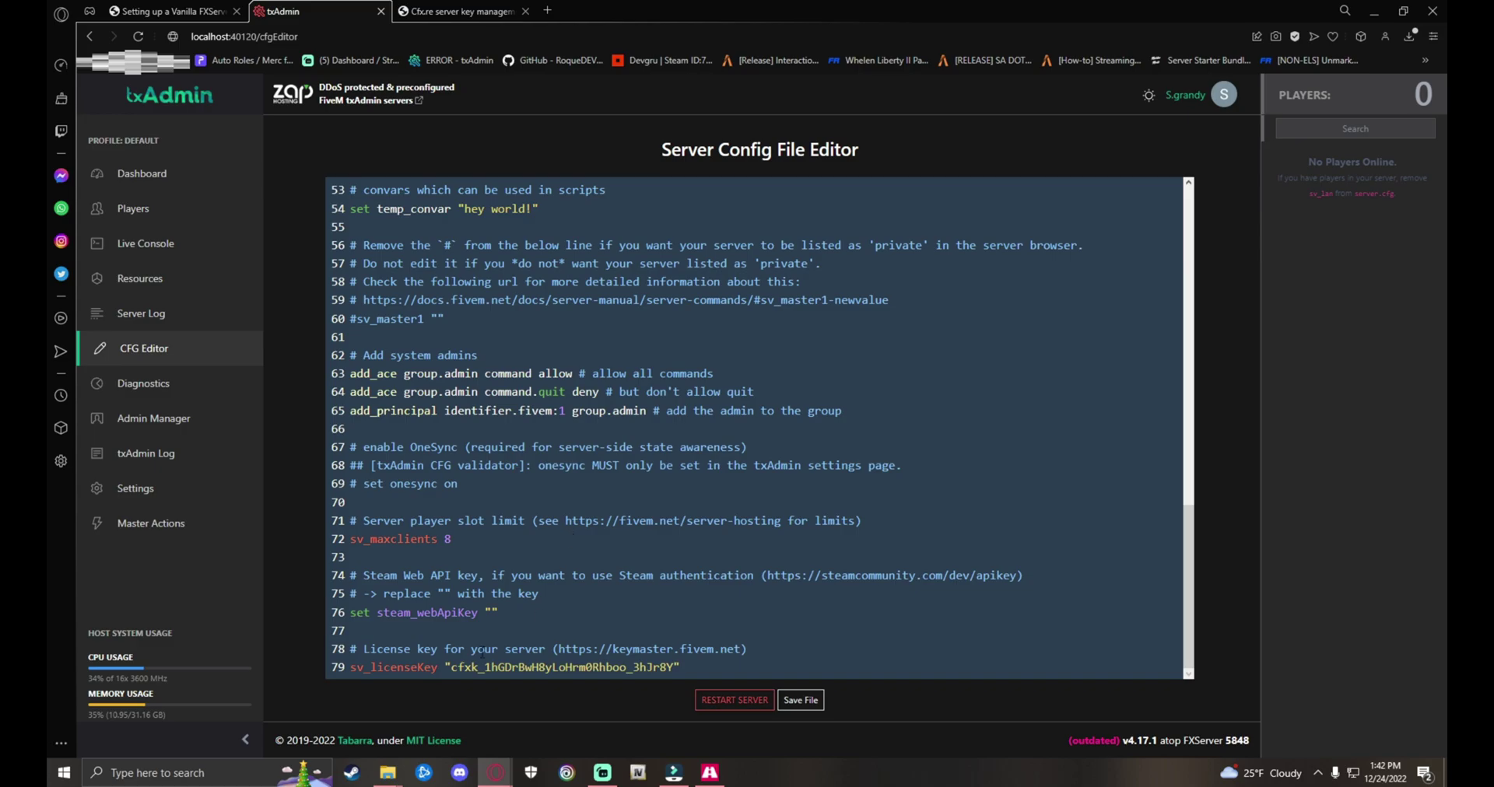
click(864, 451)
double_click(671, 668)
key(ctrl+v)
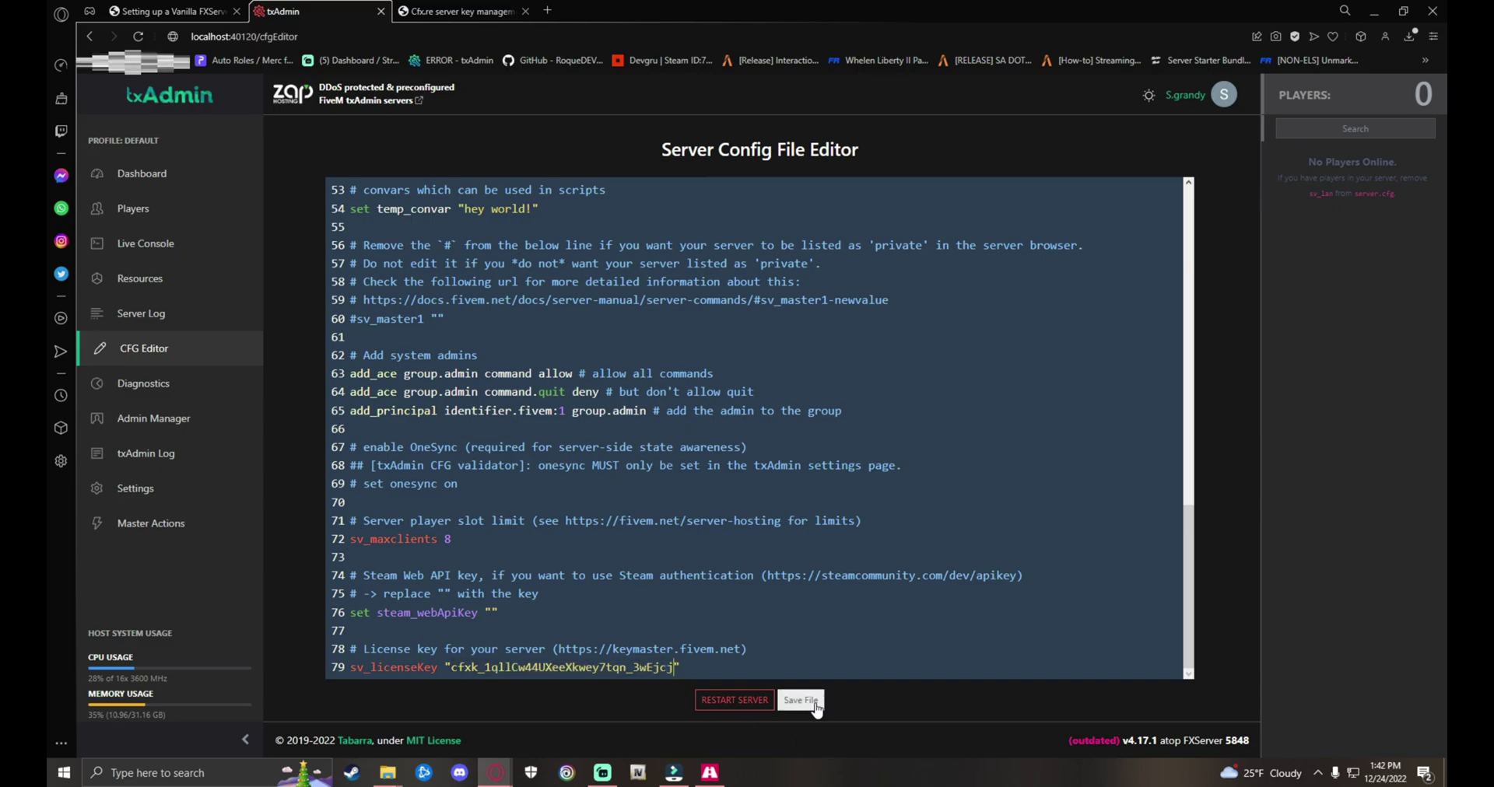
Step: Save the config file and confirm a server restart
click(812, 703)
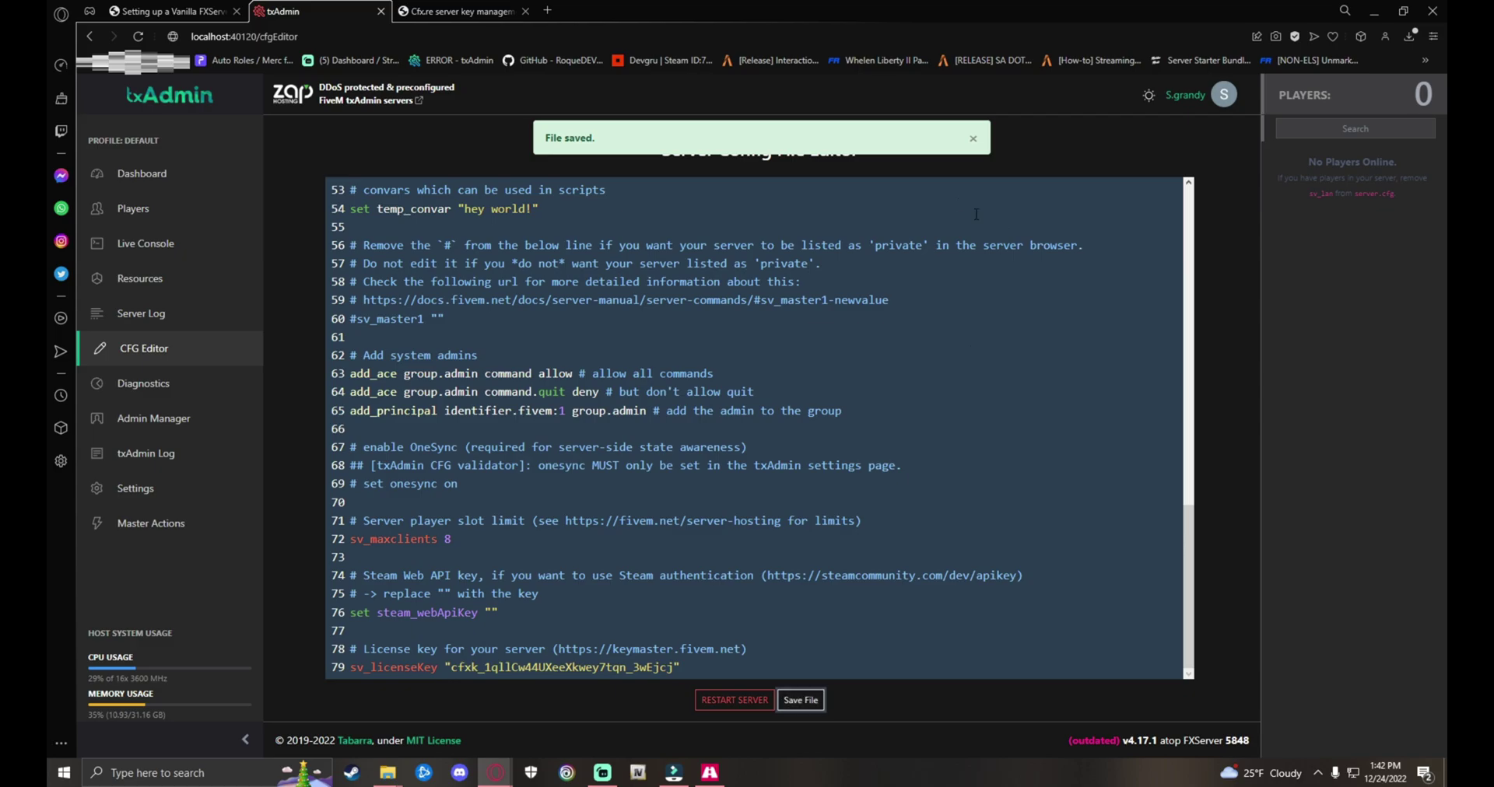
click(723, 700)
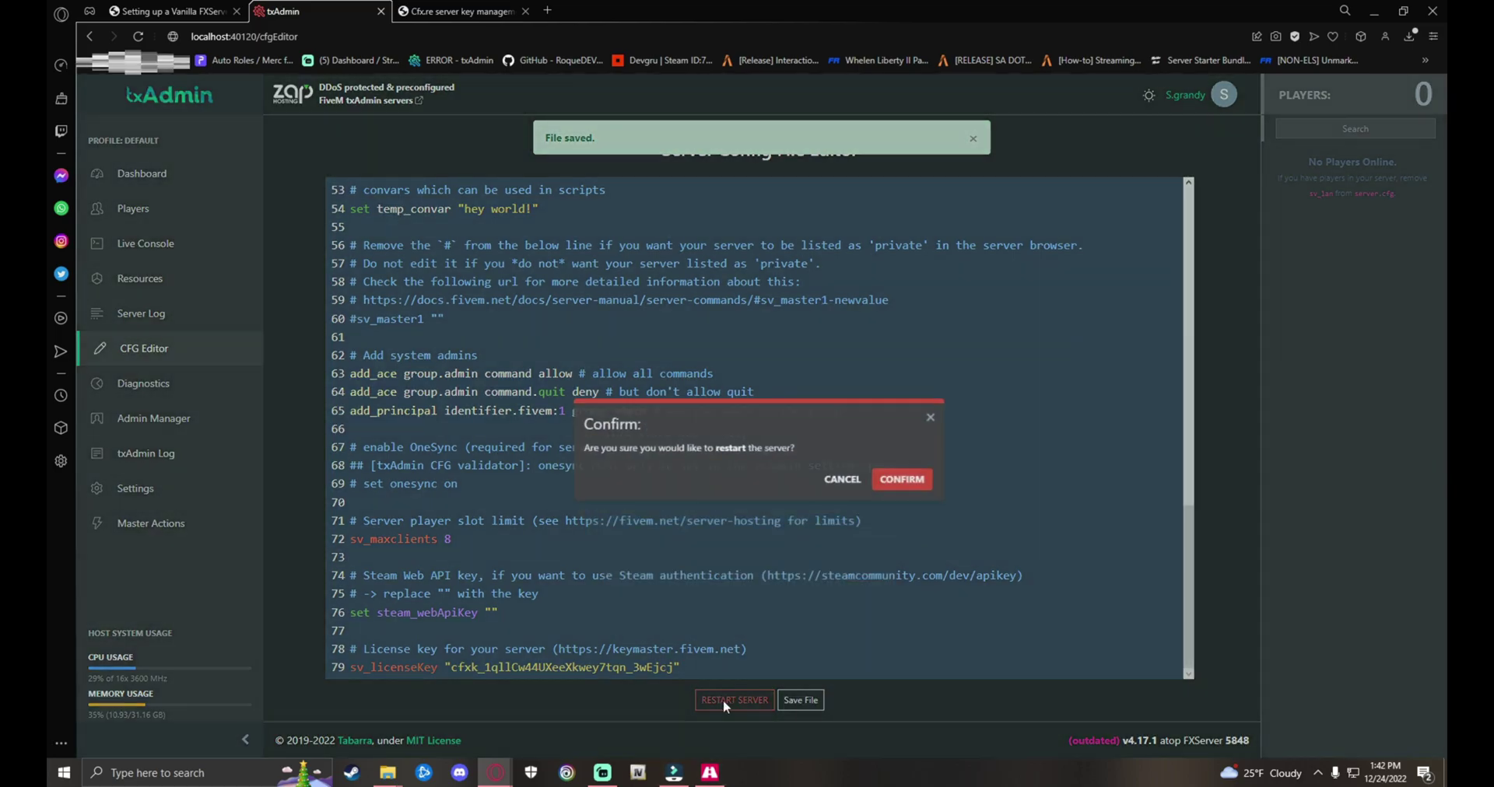
click(918, 446)
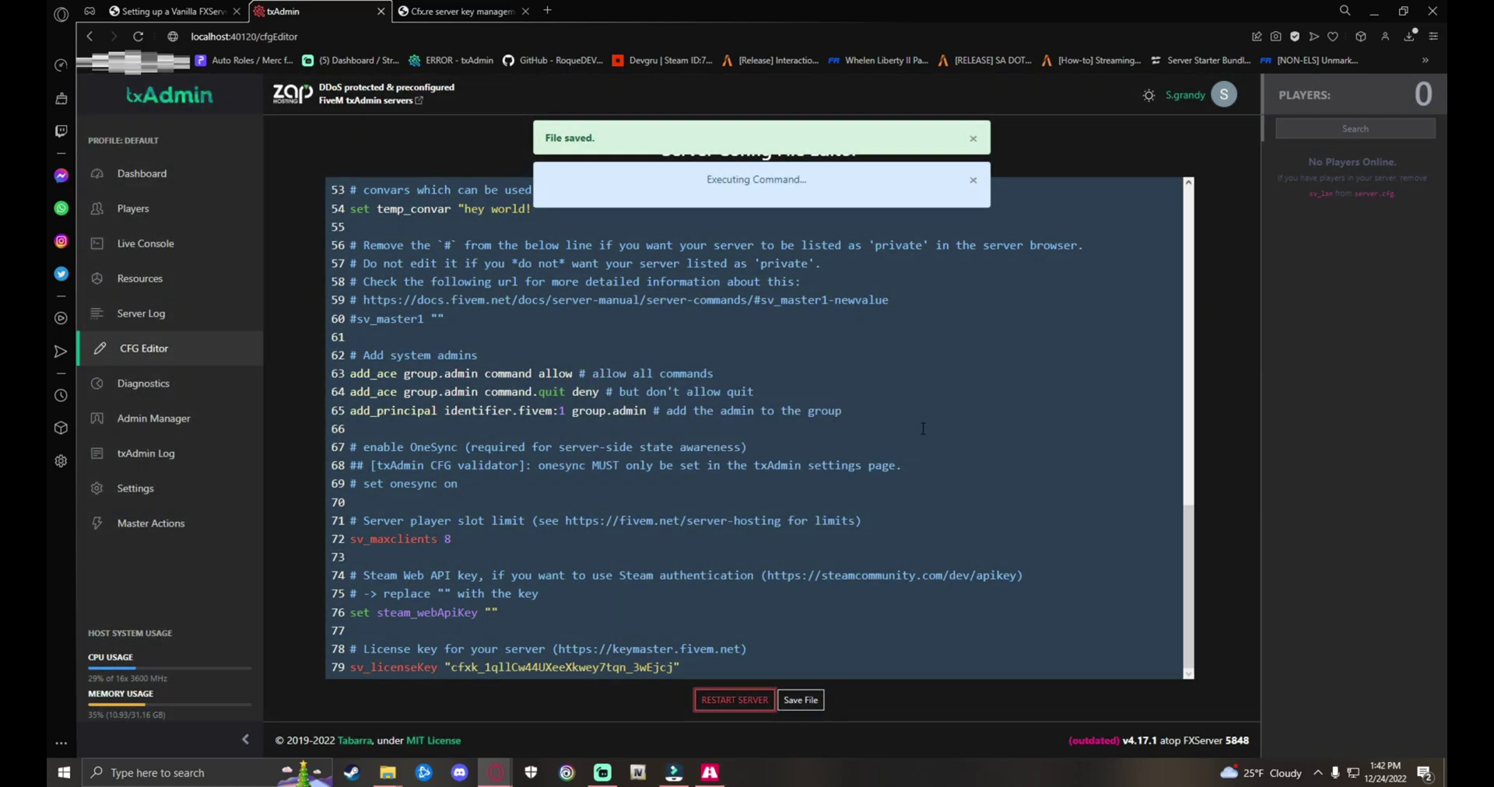
scroll(923, 429, up, 12)
scroll(622, 388, down, 6)
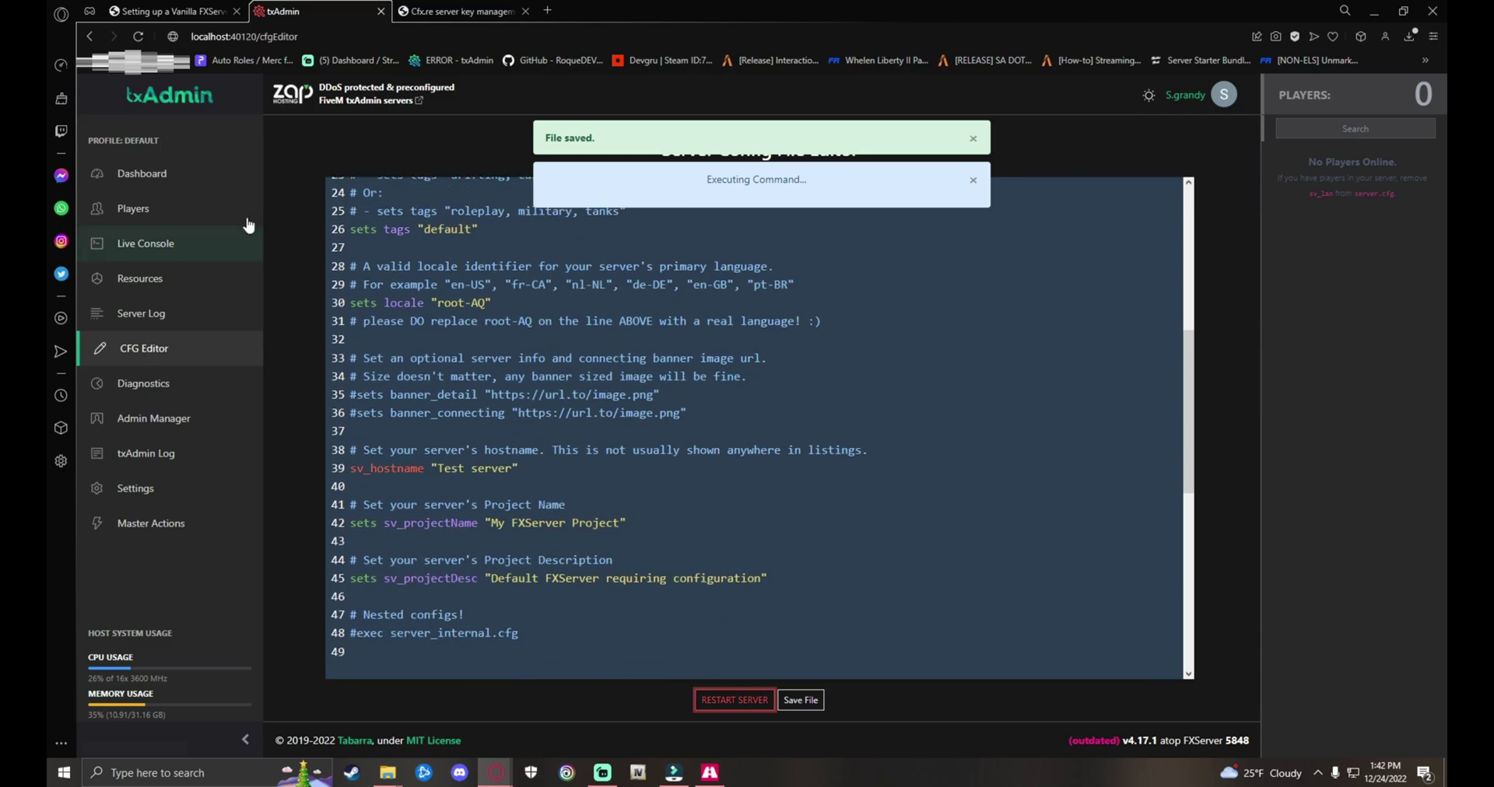
click(167, 173)
Step: Watch the live console as the server authenticates the key and starts chat and webpack
click(154, 239)
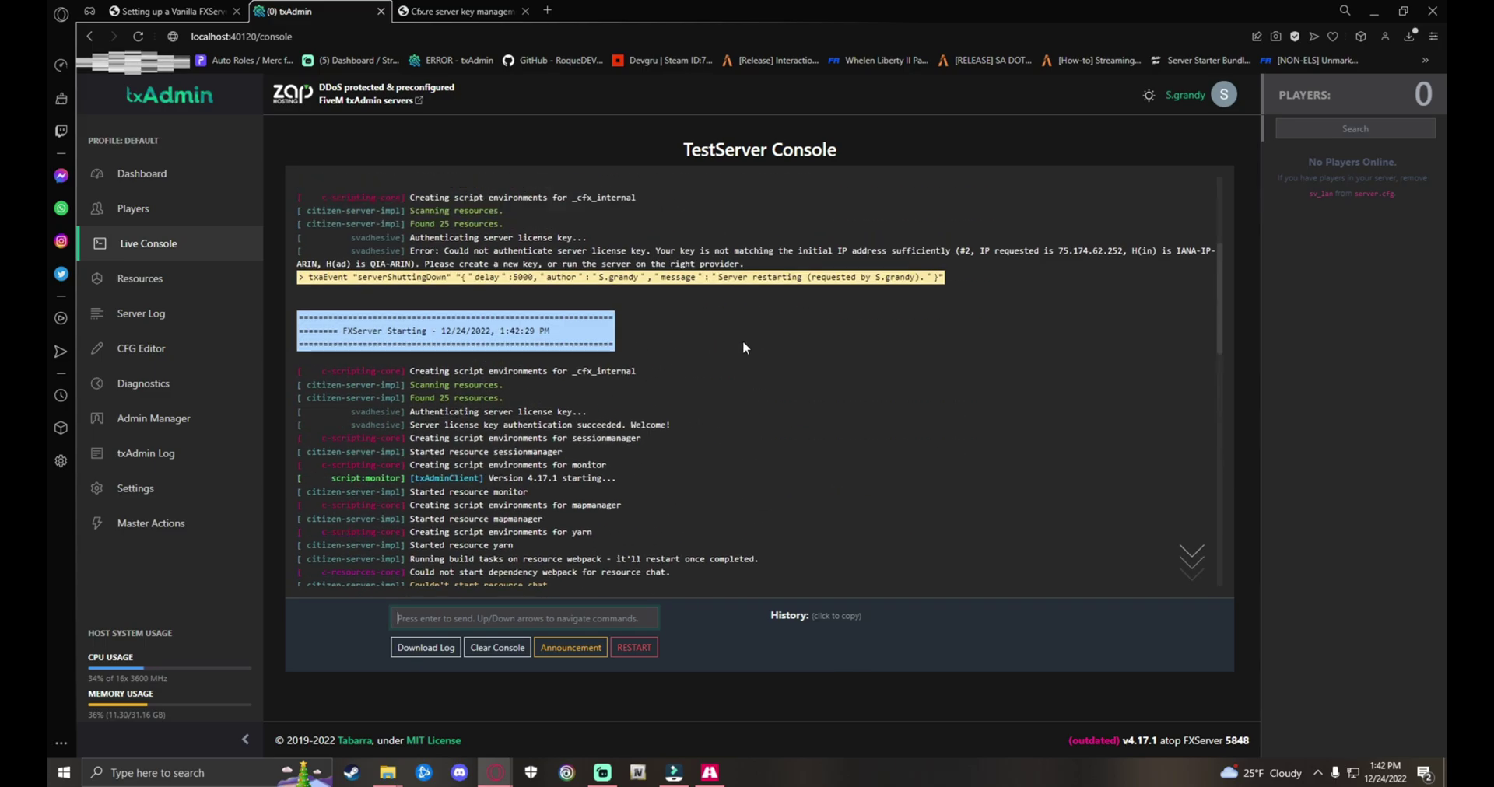
scroll(743, 339, up, 5)
scroll(623, 378, down, 10)
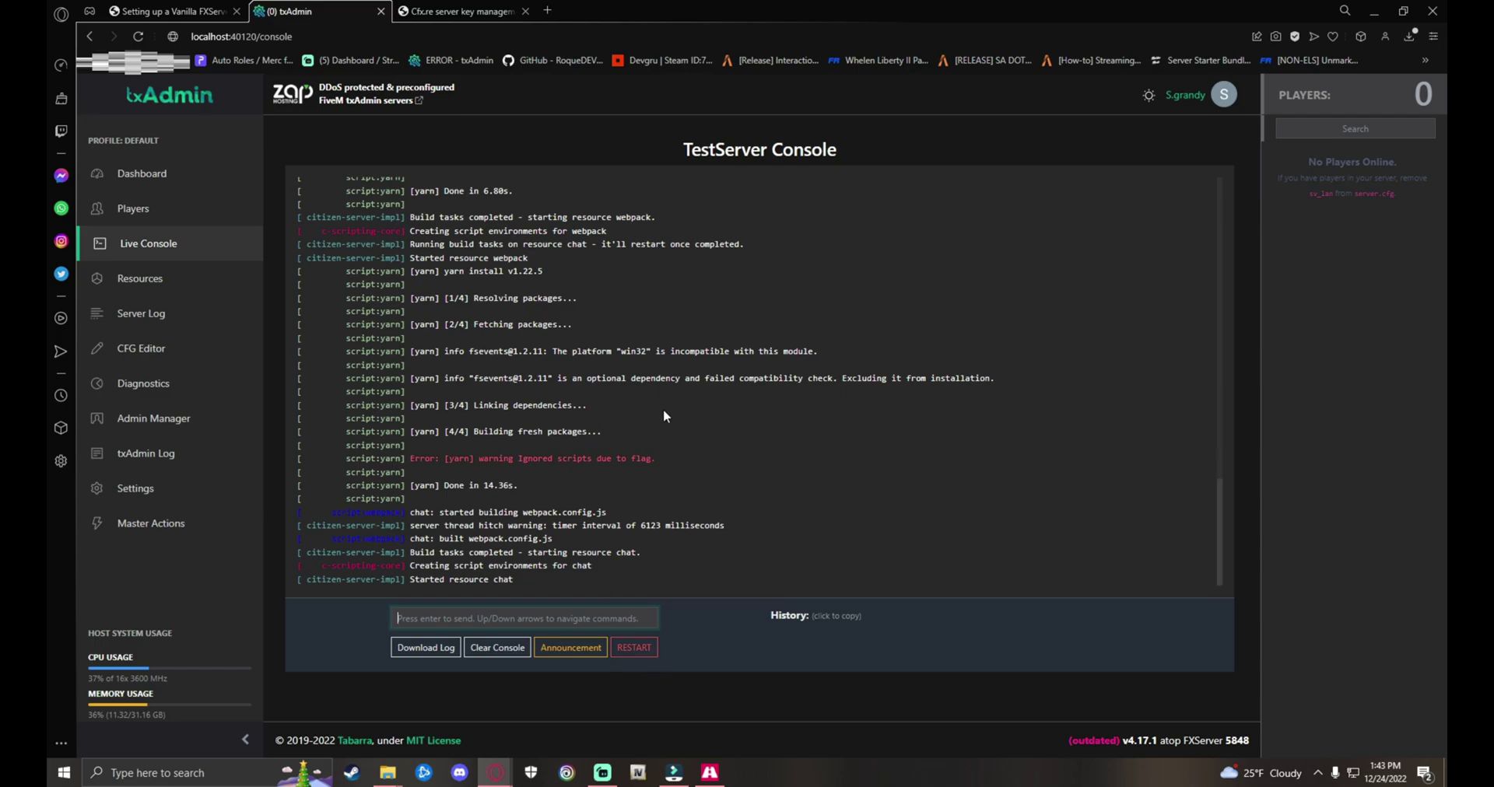
click(664, 416)
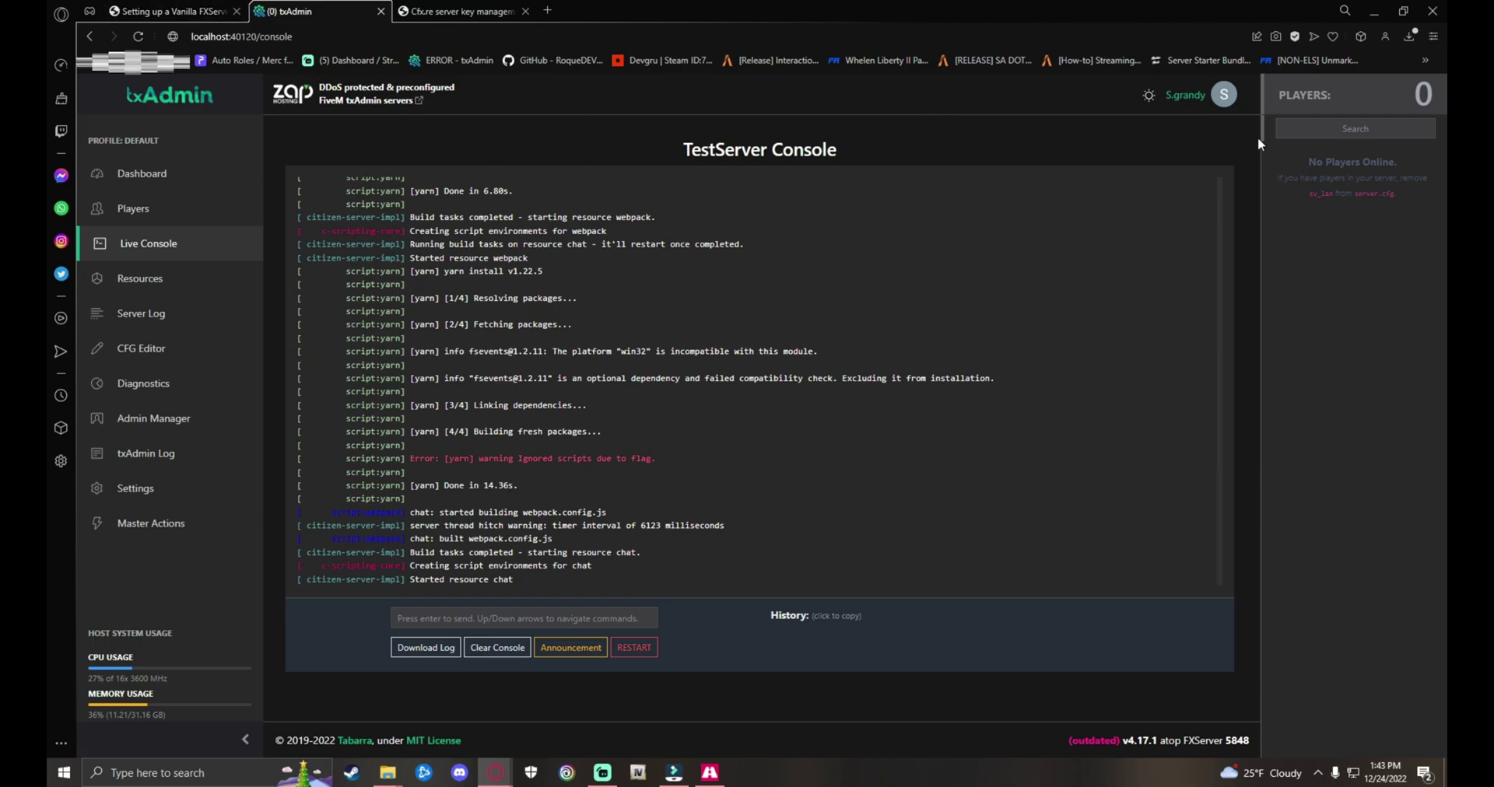
Step: Minimize the browser, then move the server console aside and minimize it
click(1373, 10)
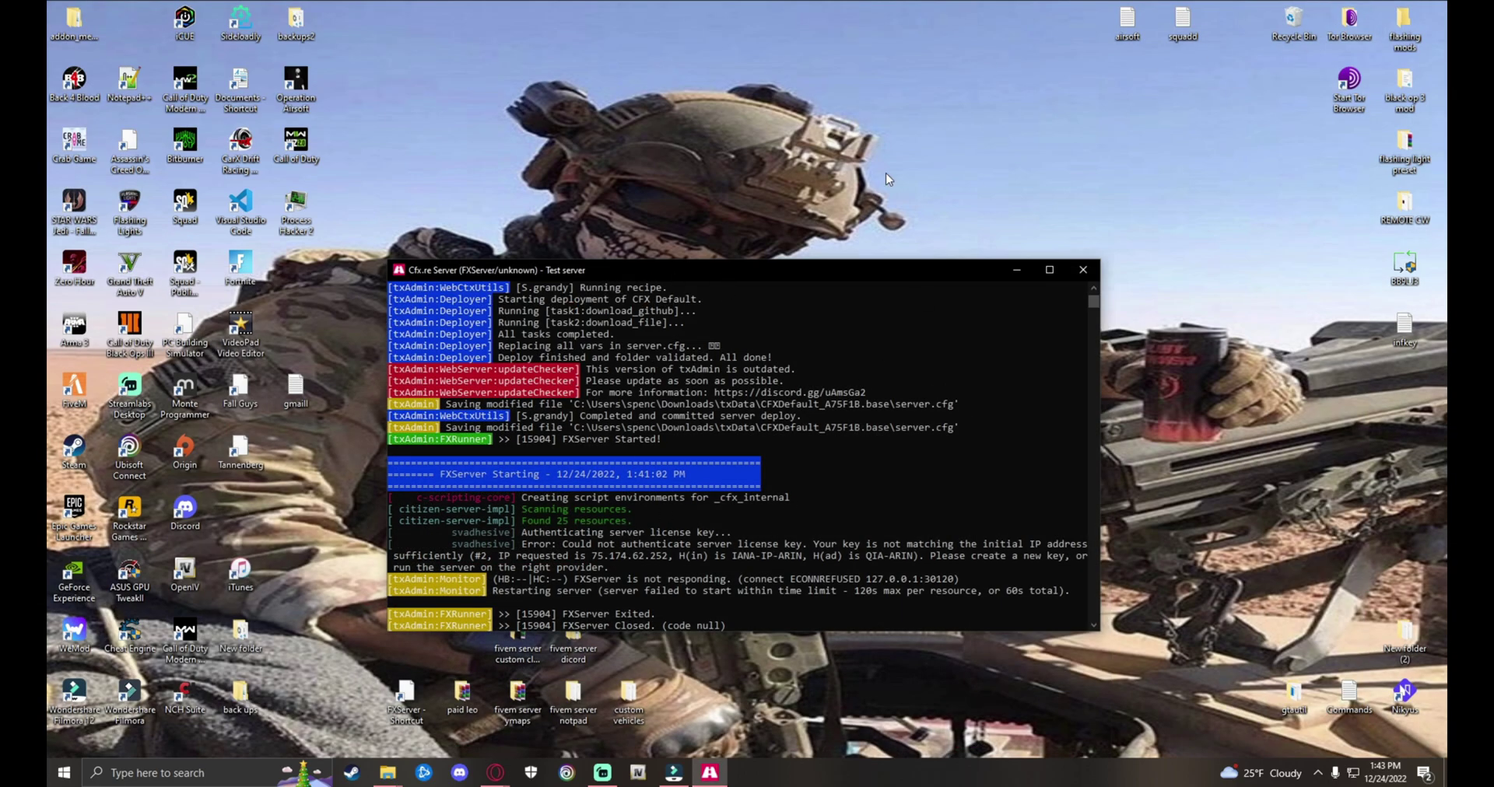
drag(638, 270, 942, 150)
click(665, 684)
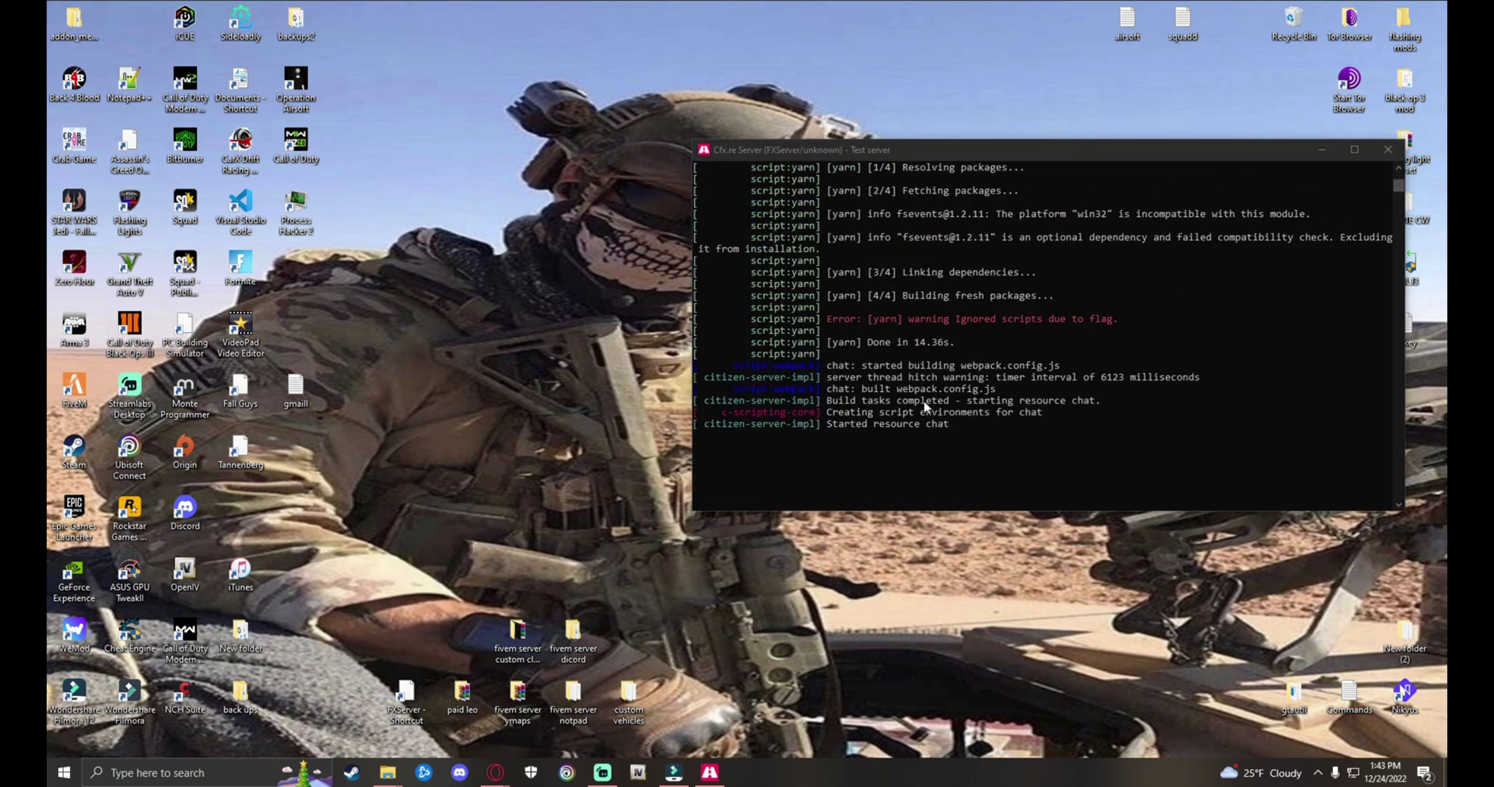
click(1320, 149)
Step: Refresh the desktop and launch the FiveM client from its desktop icon
right_click(704, 329)
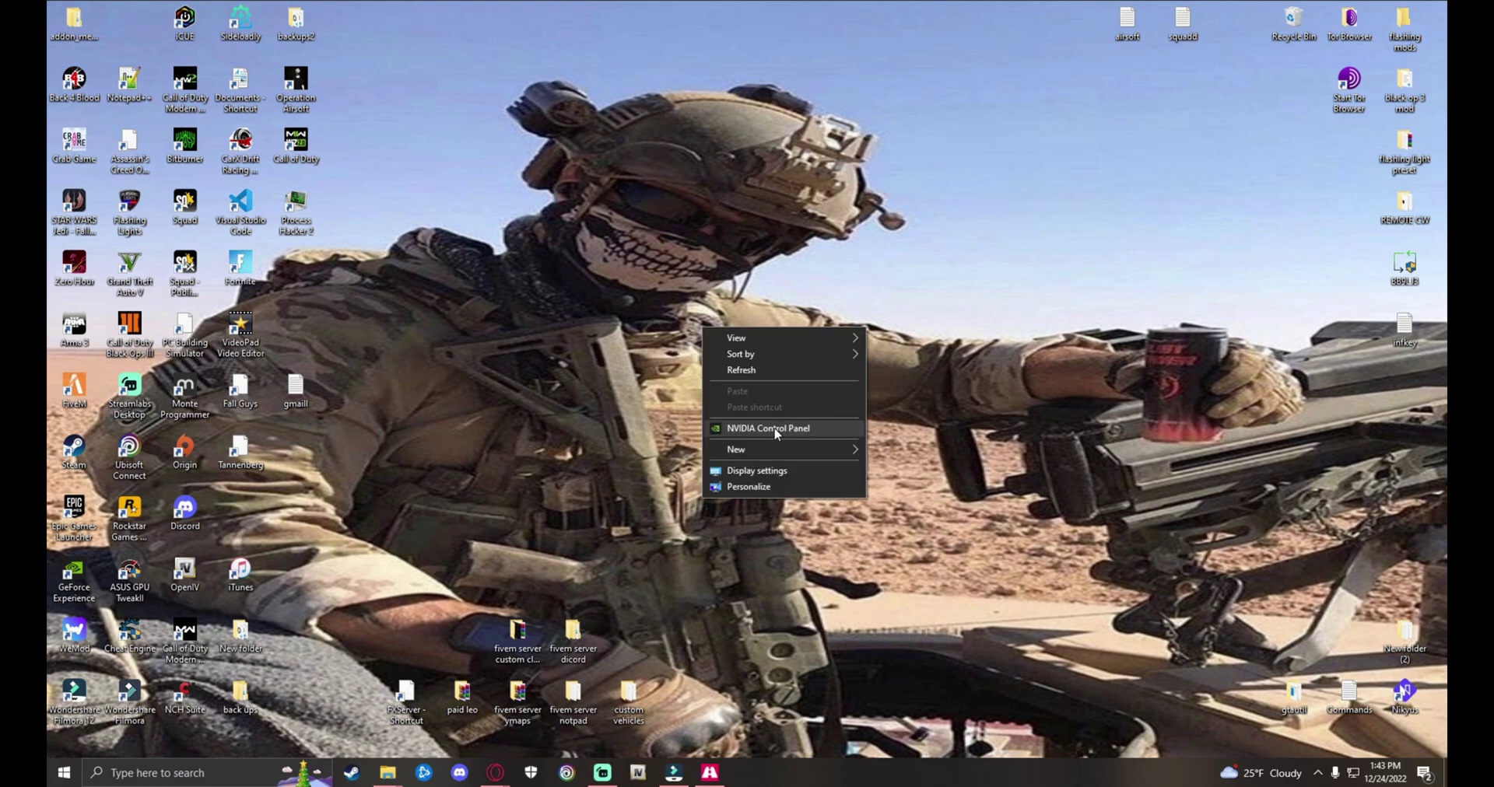
click(757, 372)
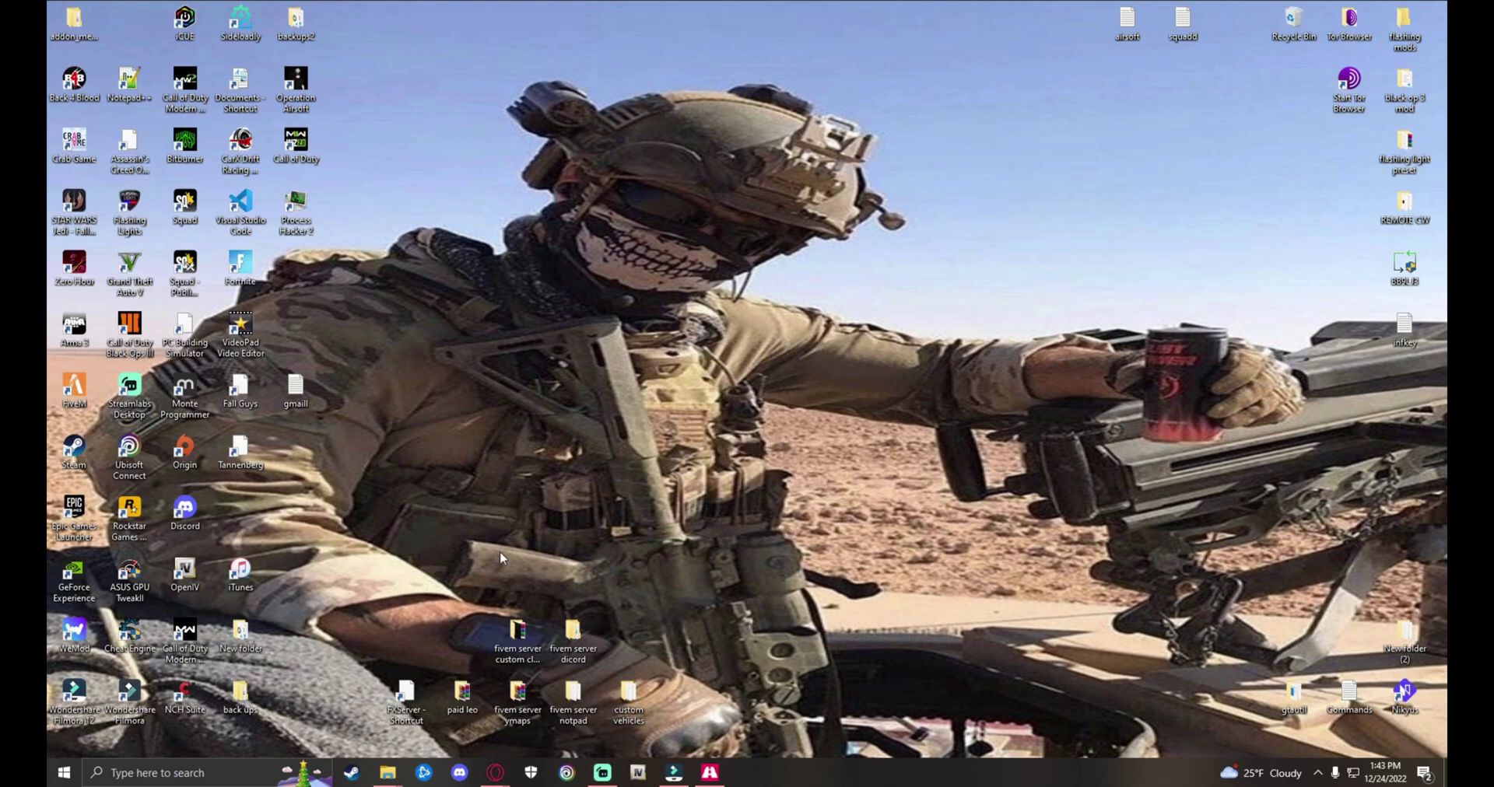
double_click(78, 380)
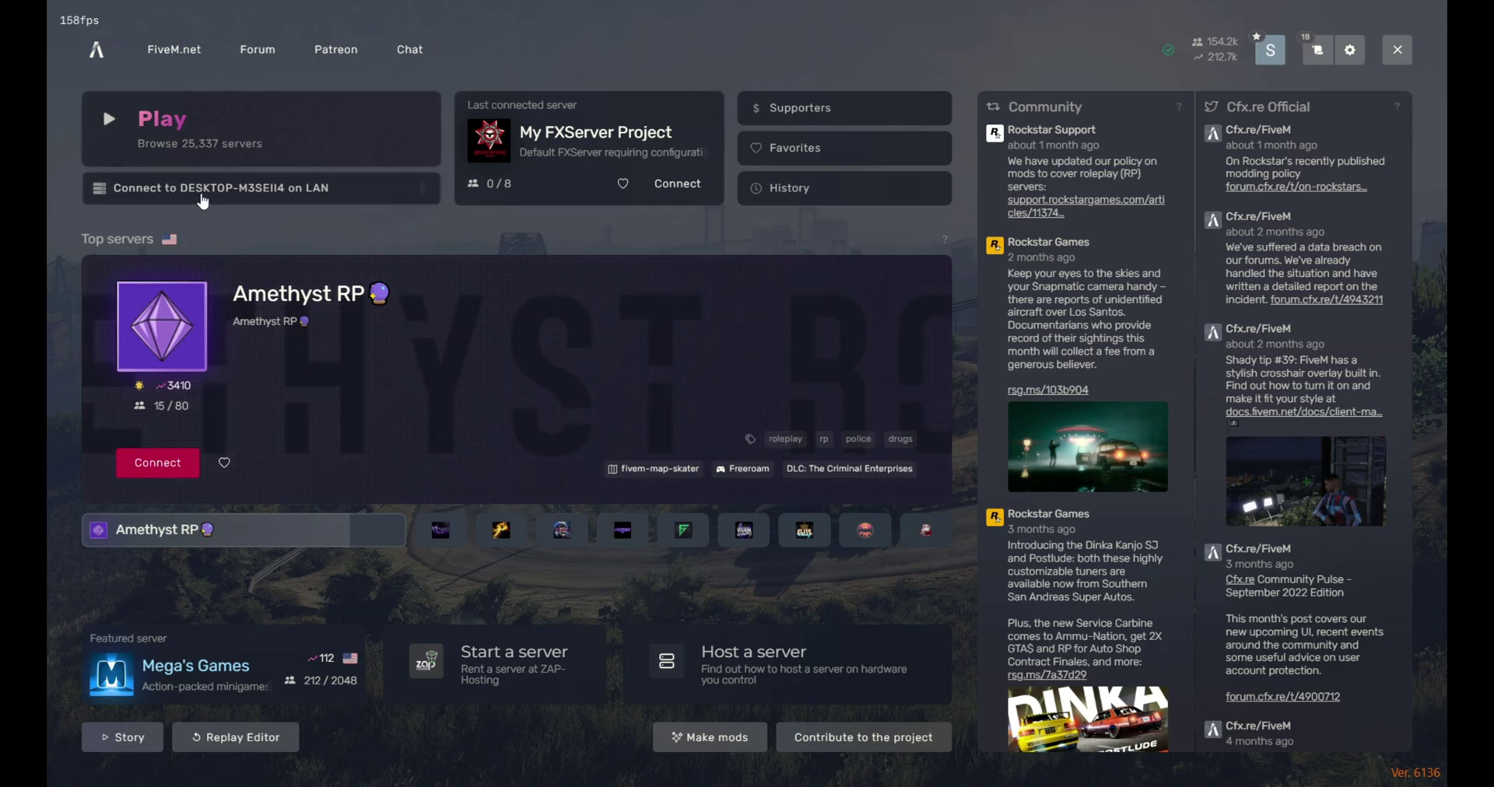
Step: Run 'connect localhost' in the F8 console and accept restarting FiveM on the required game build
key(F8)
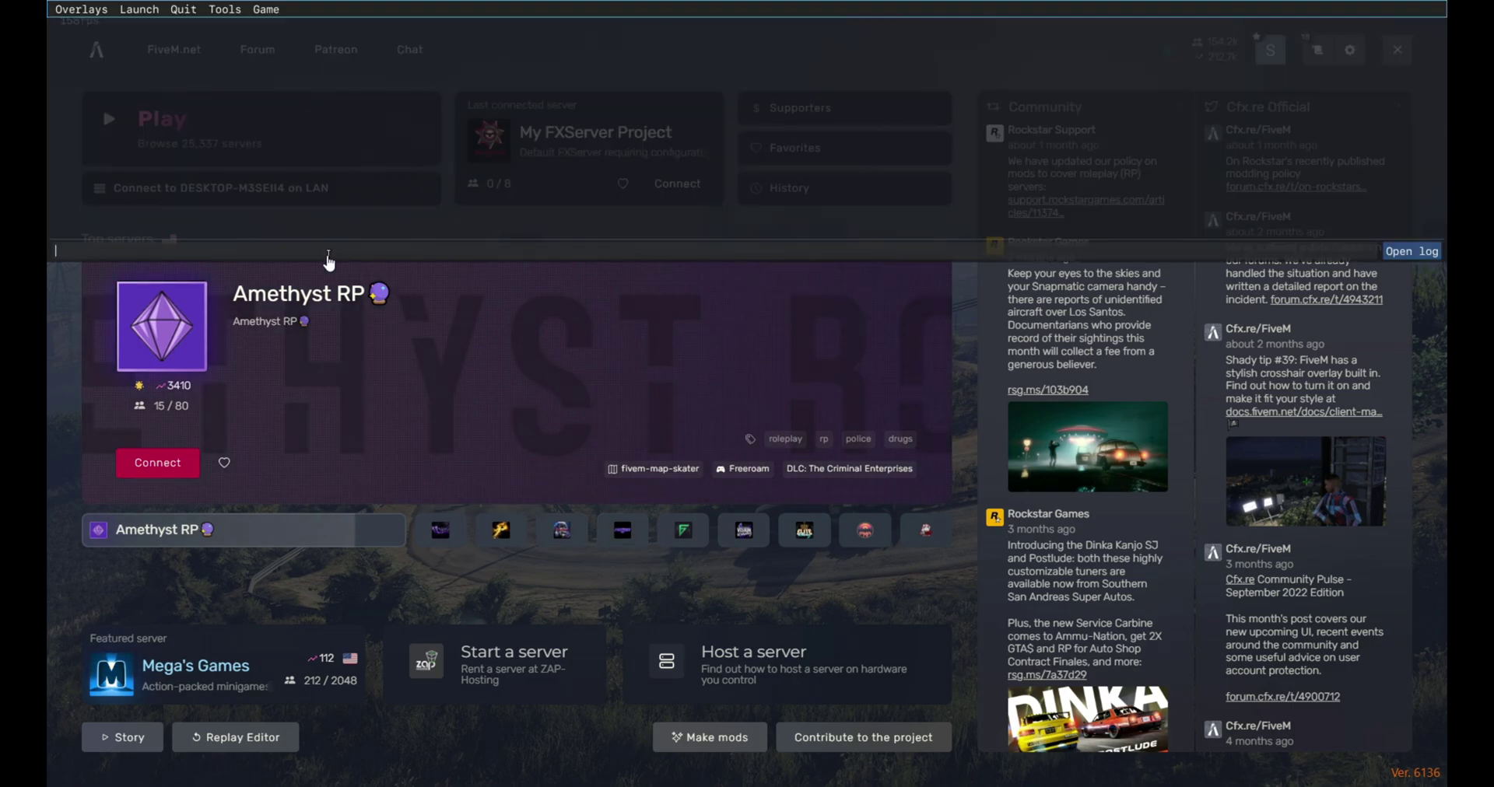
text(connect )
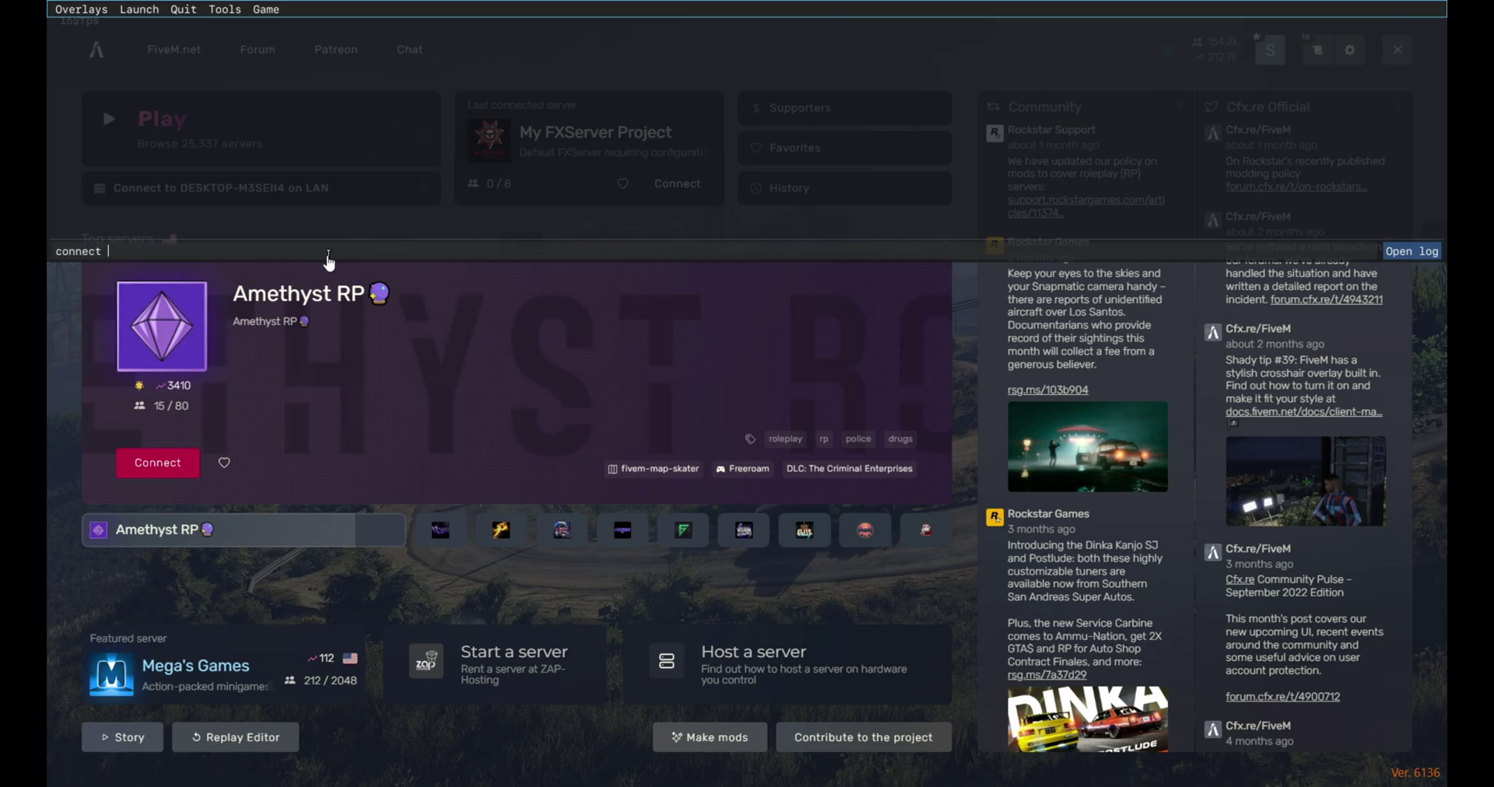
text(localhps)
key(BackSpace)
key(BackSpace)
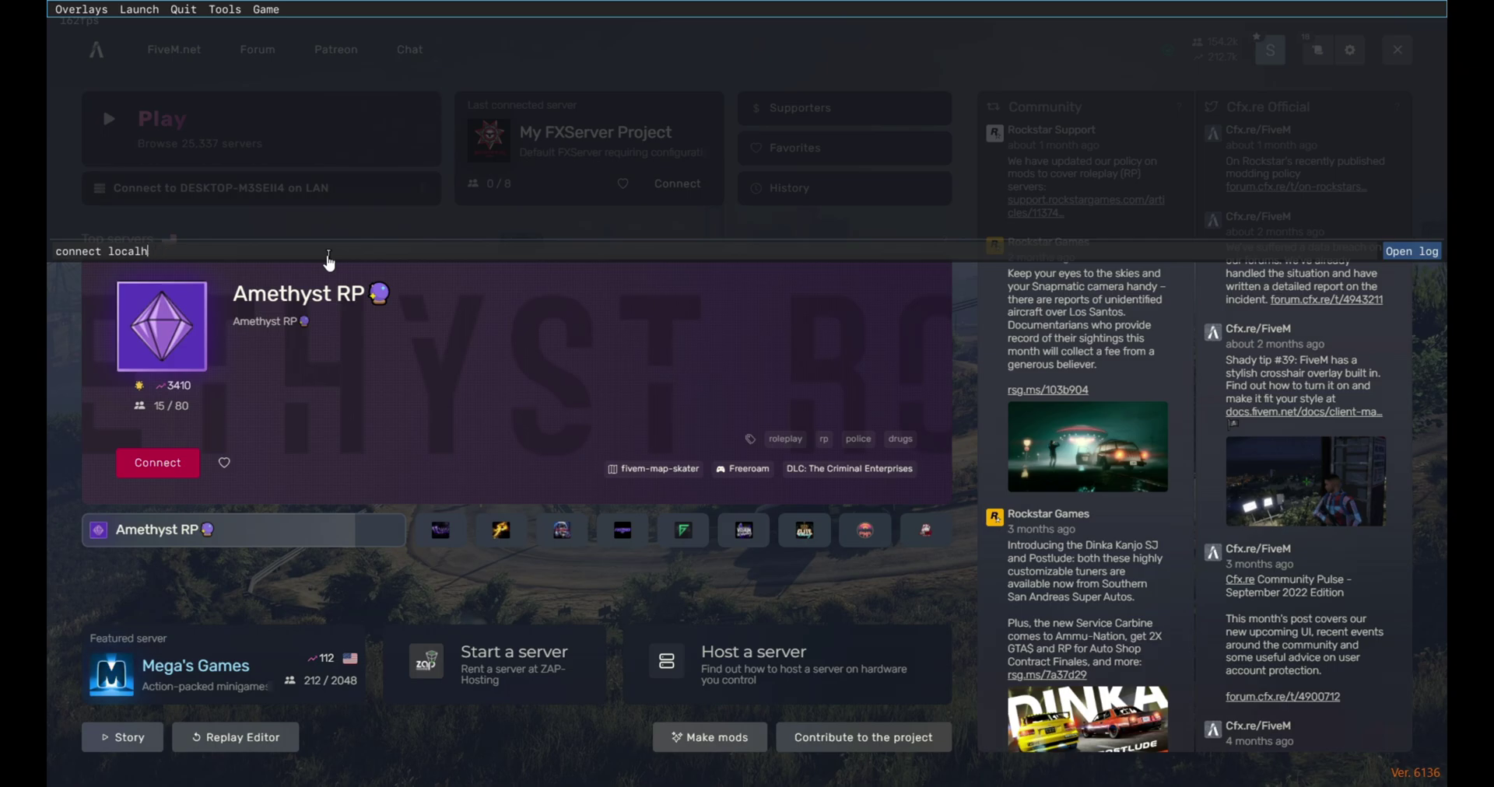
text(ost)
key(Return)
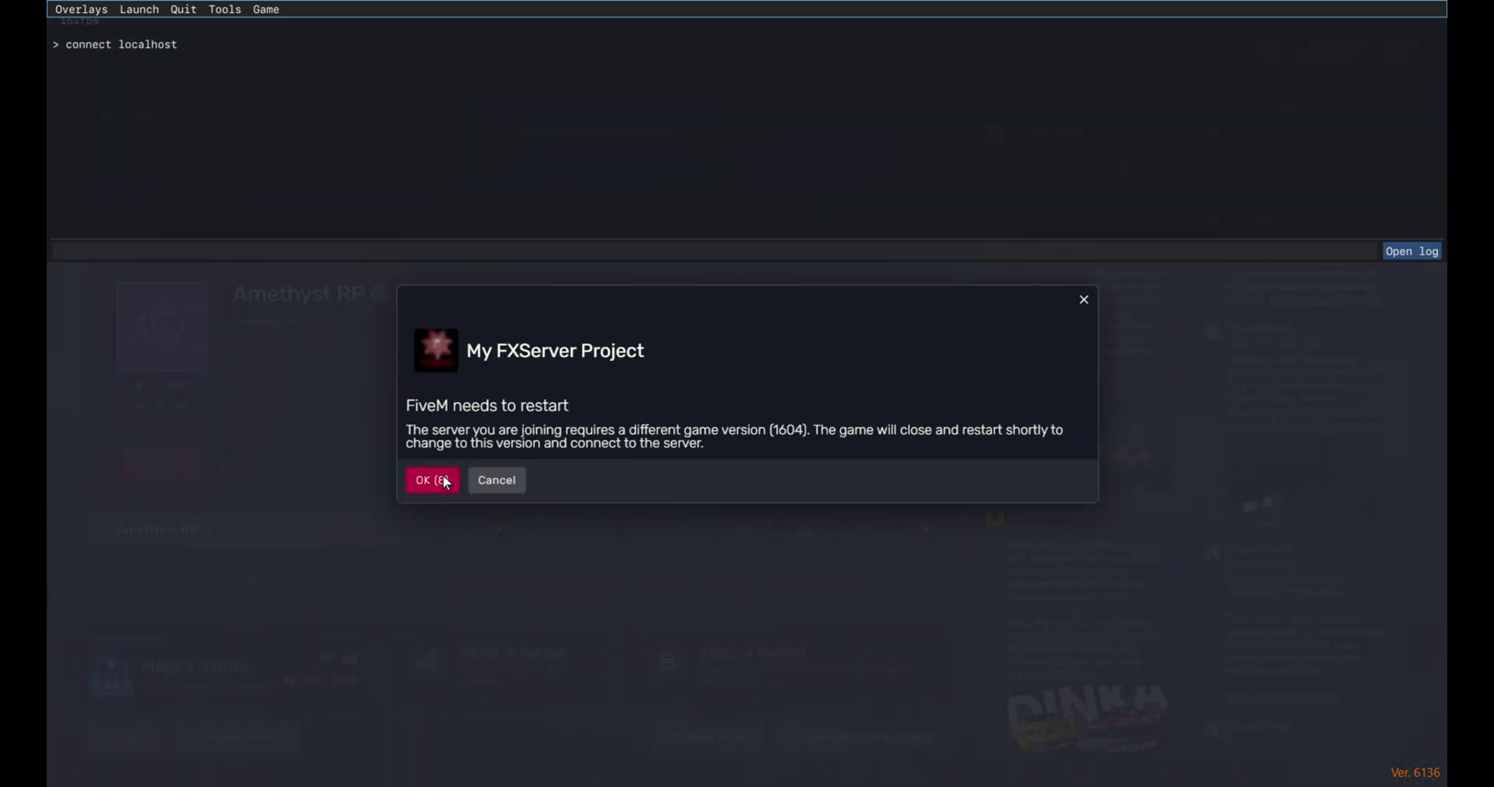
key(F8)
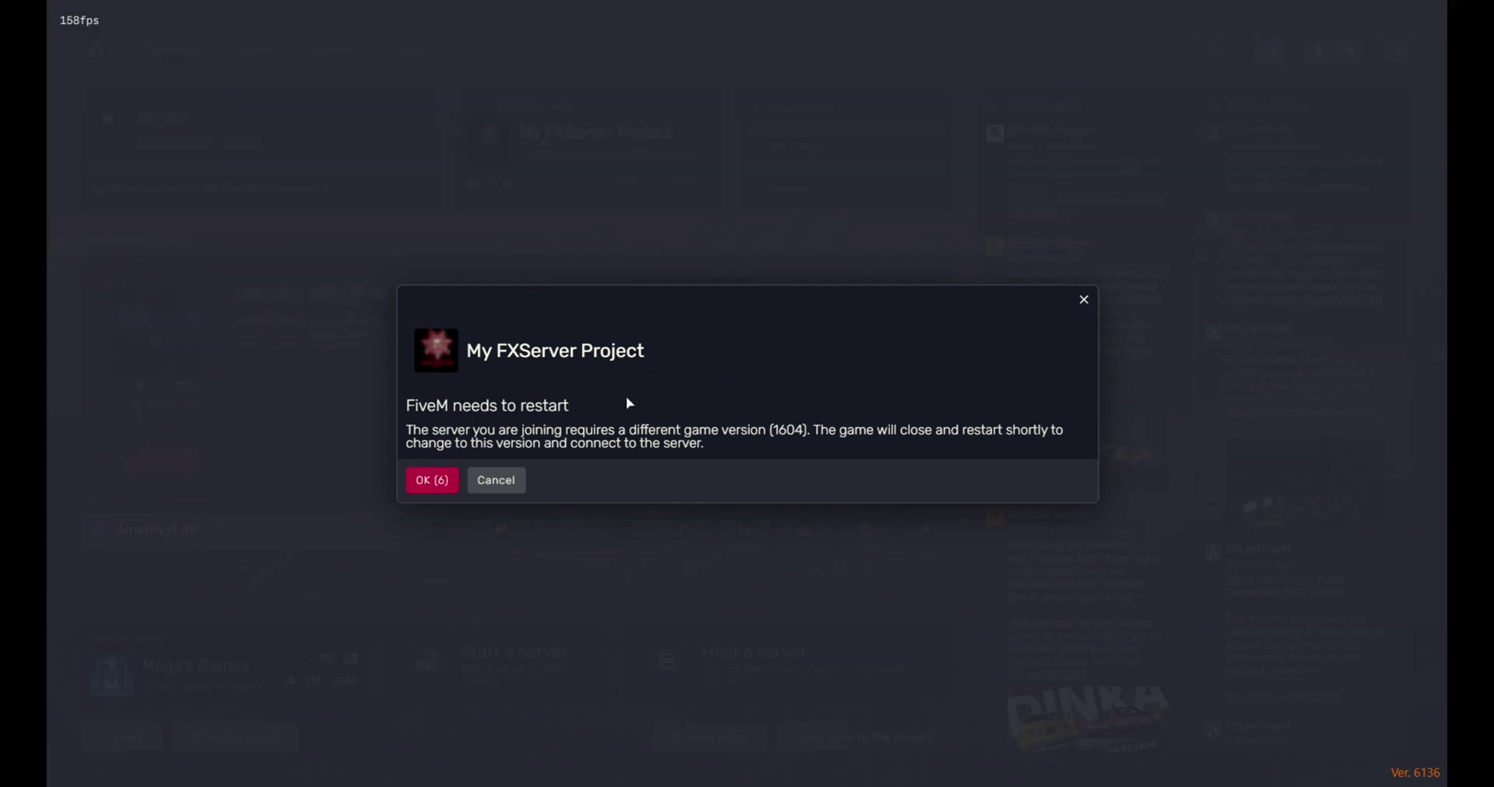
click(438, 482)
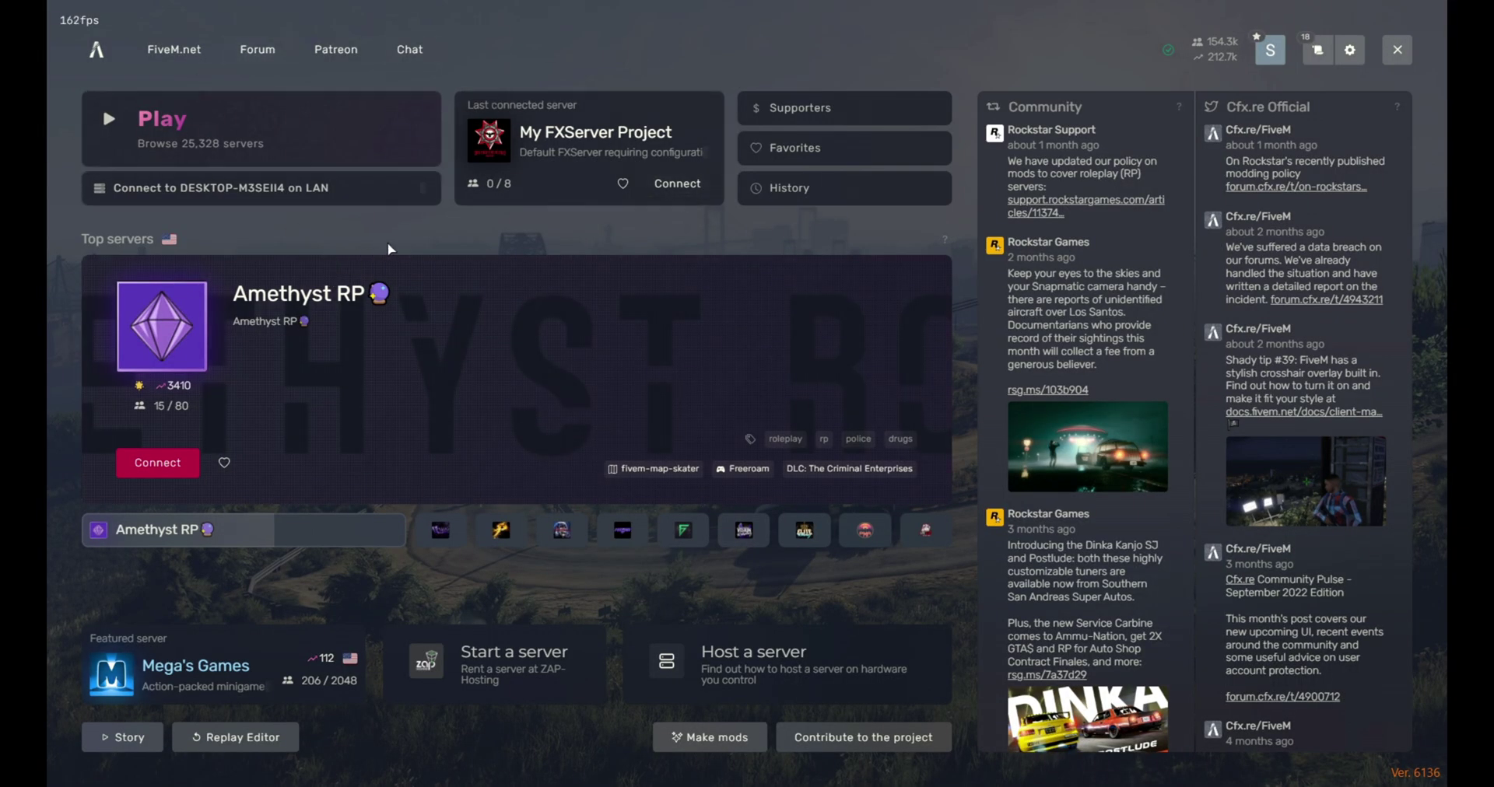
Step: Reopen the F8 console, start typing 'conn', then dismiss it while the client reconnects to My FXServer Project
key(F8)
text(conn)
key(BackSpace)
key(BackSpace)
key(BackSpace)
key(BackSpace)
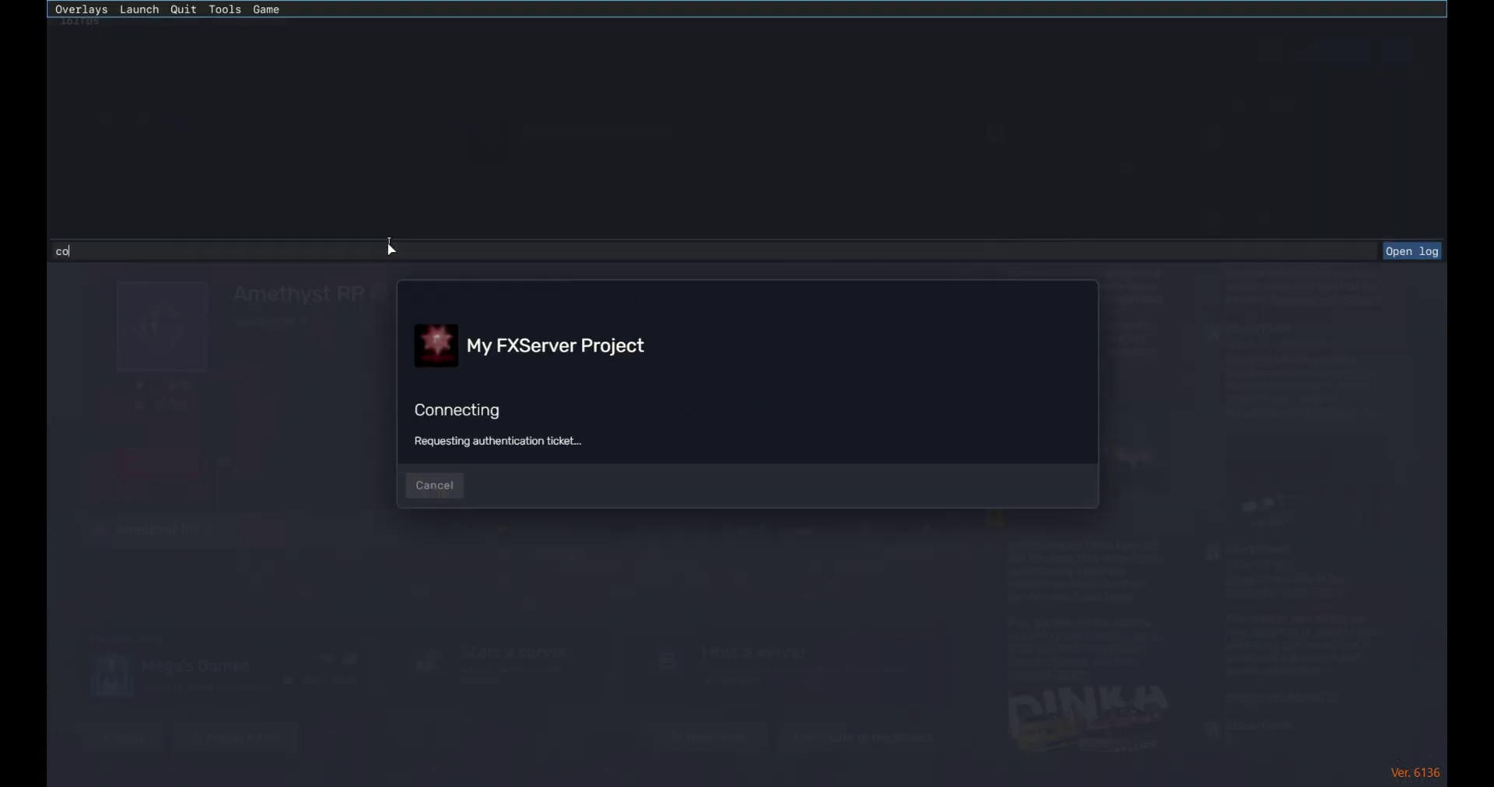